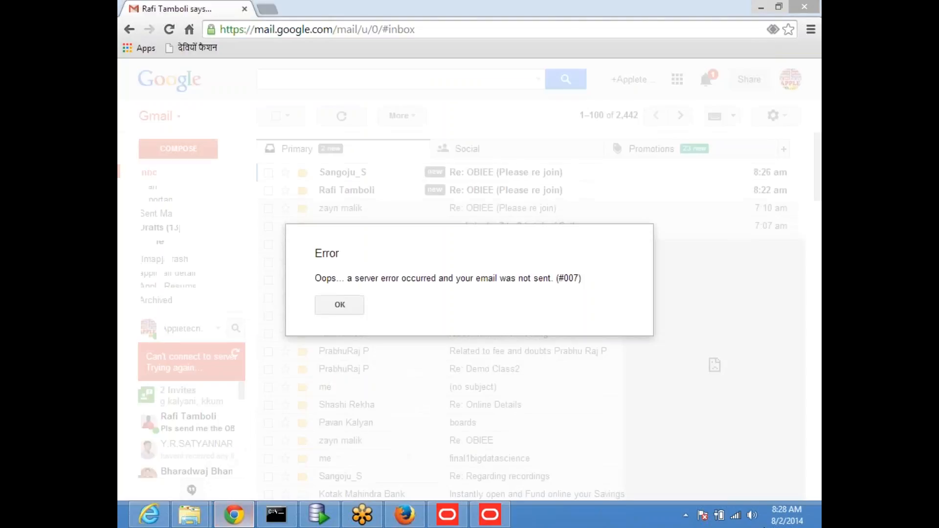
left_click(351, 308)
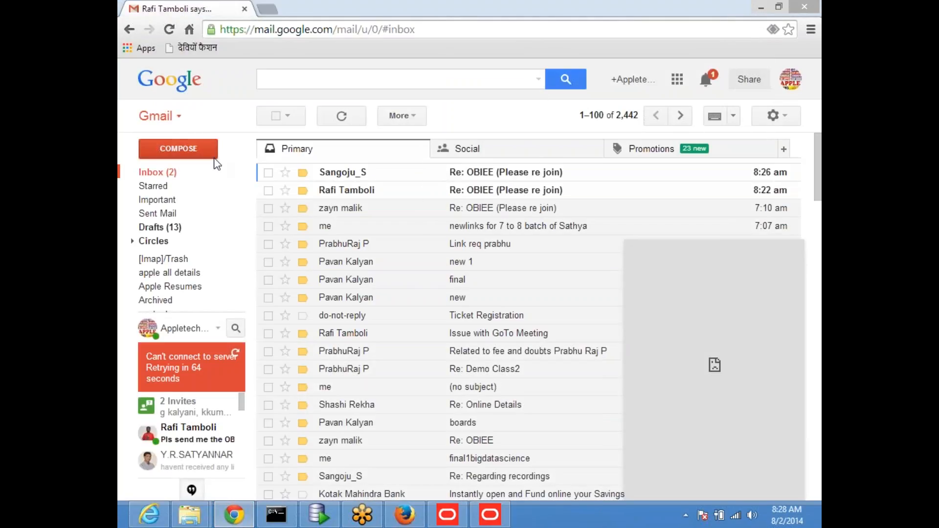
left_click(157, 172)
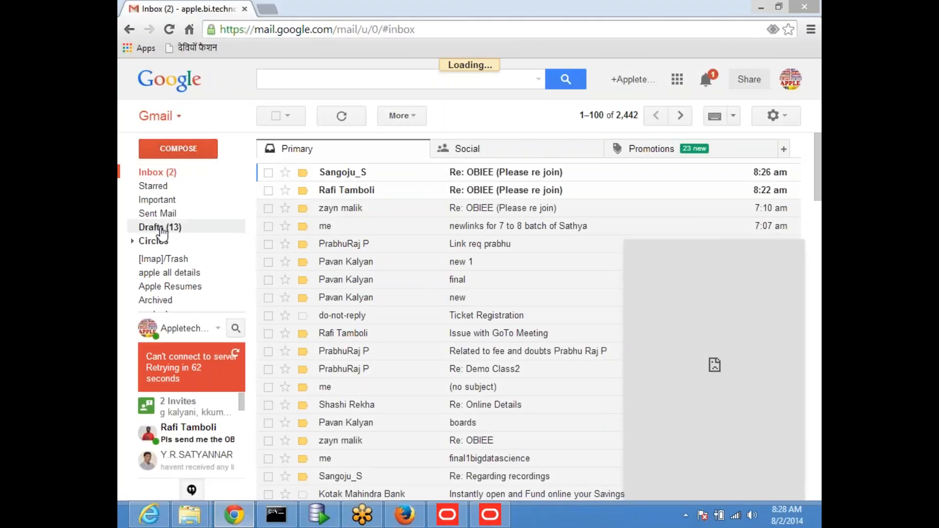
mouse_move(167, 228)
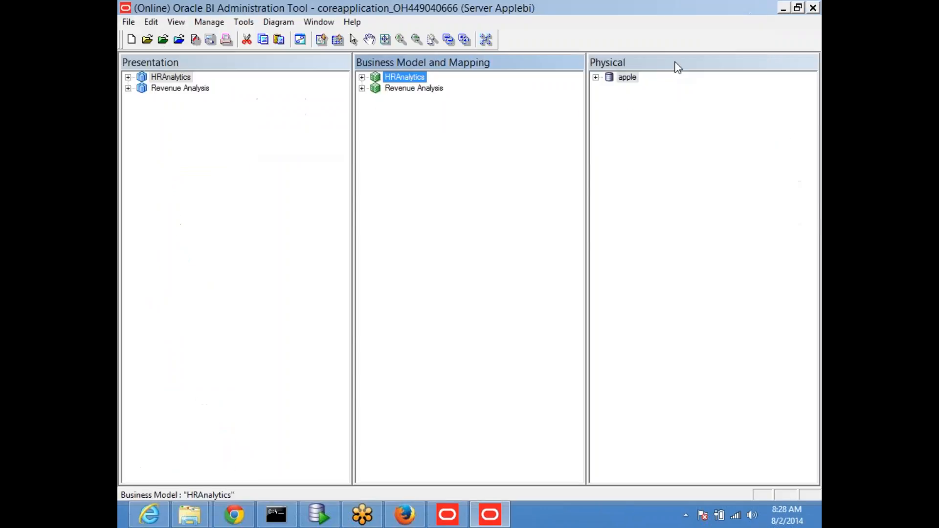
left_click(761, 8)
Minimize the Admin Tool and its console, then open the 'online' notes file.
left_click(784, 8)
left_click(571, 61)
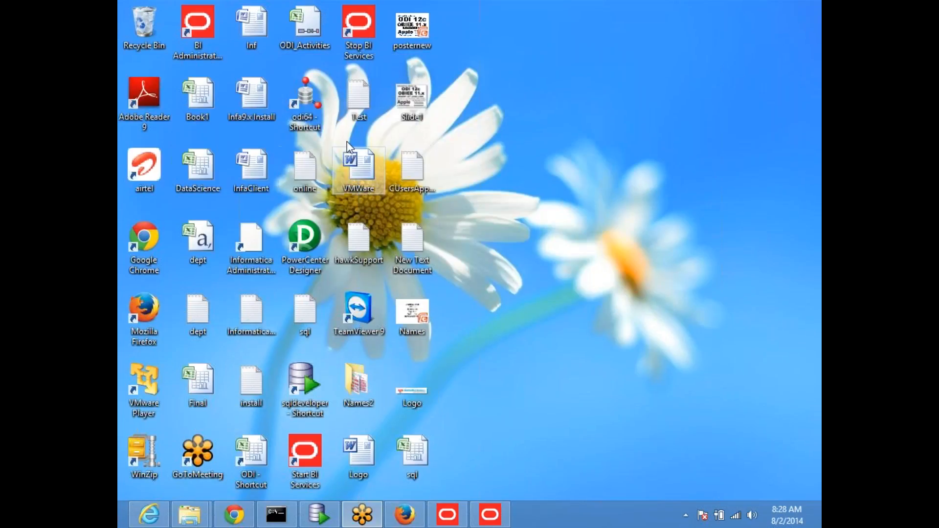
double_click(302, 171)
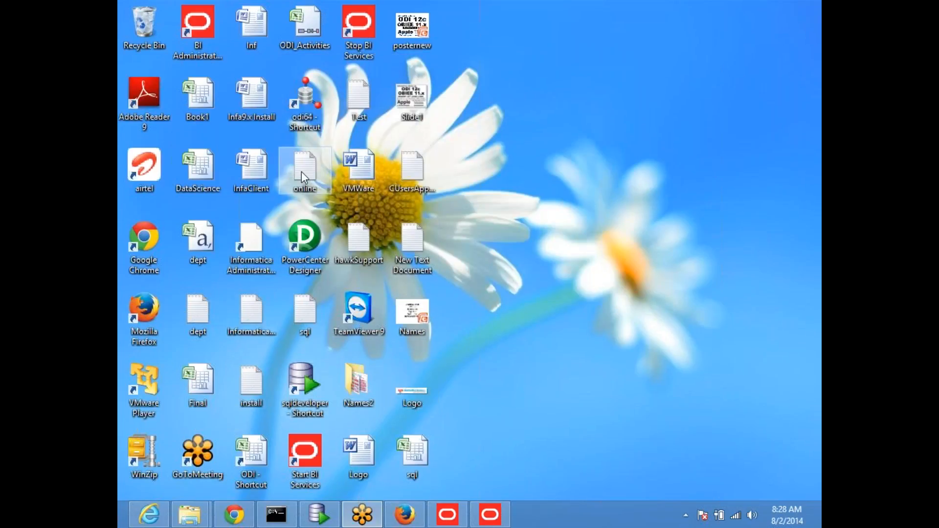
left_click_drag(442, 157, 464, 142)
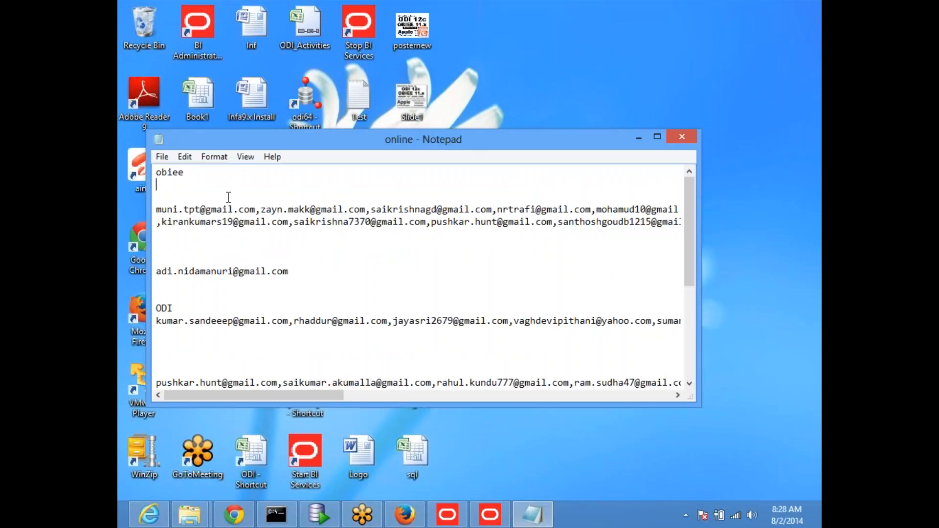
Select the two obiee email address lines, close the notes, and return to Gmail.
left_click_drag(159, 211, 179, 254)
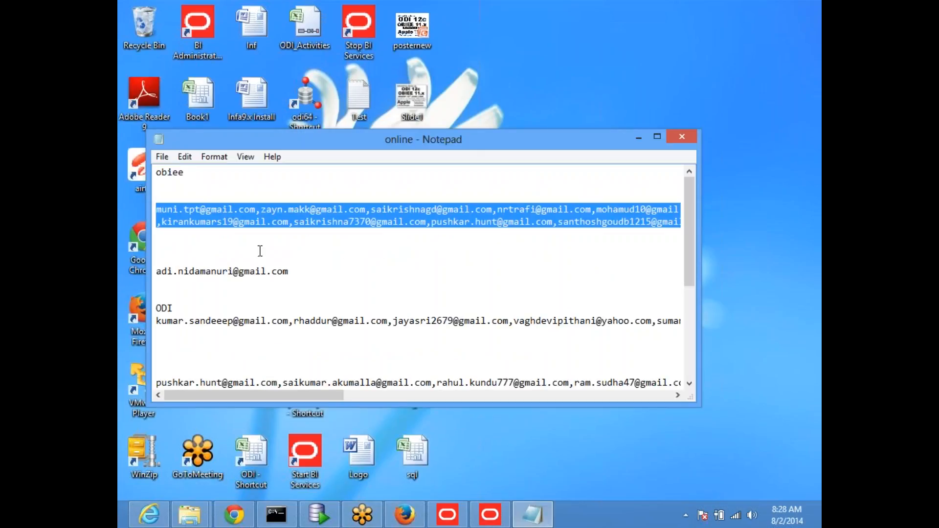
left_click(249, 232)
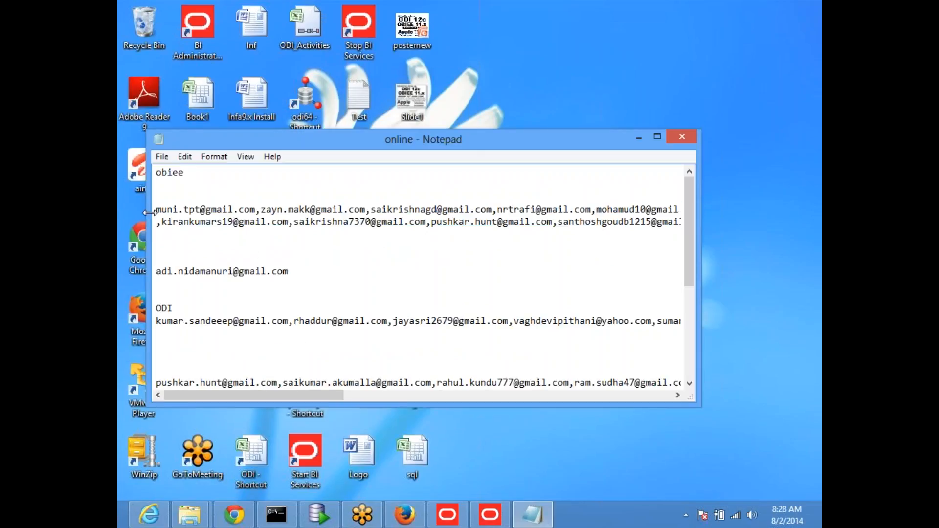
left_click_drag(155, 211, 168, 237)
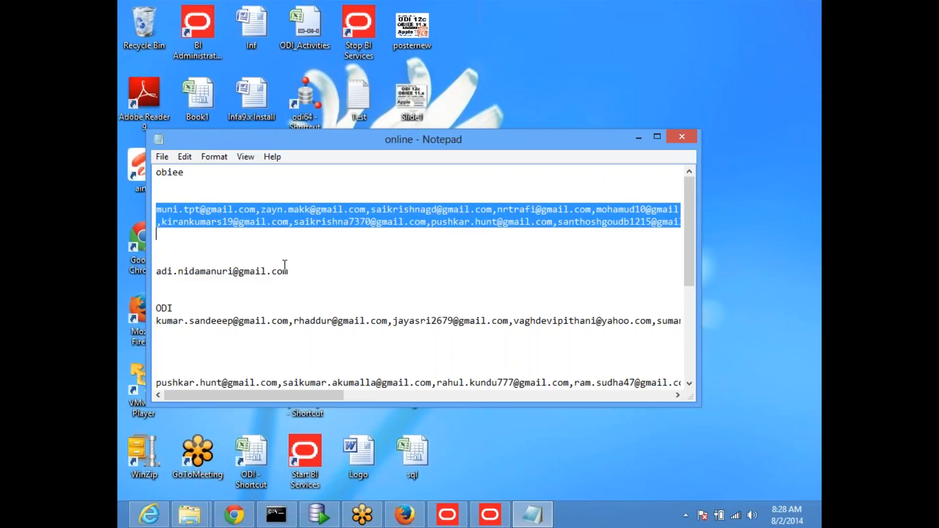
left_click(687, 138)
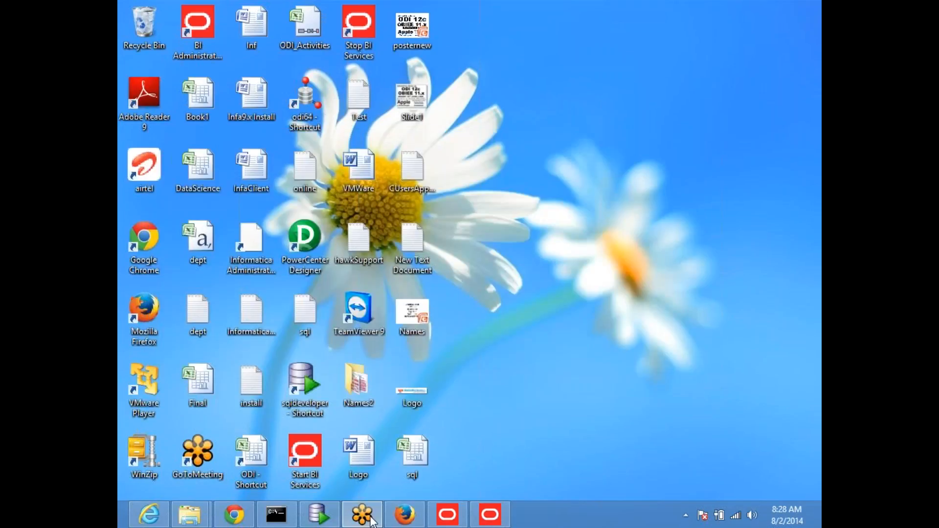
left_click(234, 515)
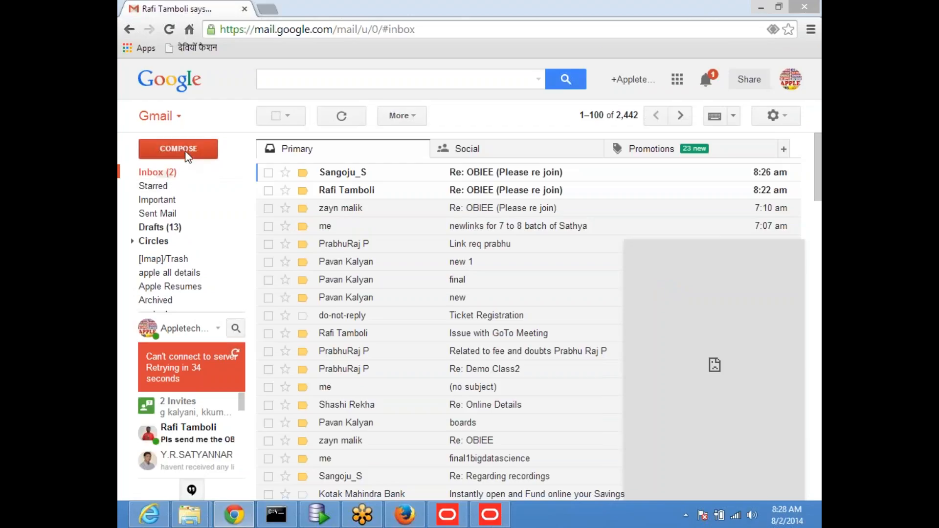
Send an email with subject 'obiee' and the GoToMeeting invite to the pasted obiee addresses.
left_click(186, 152)
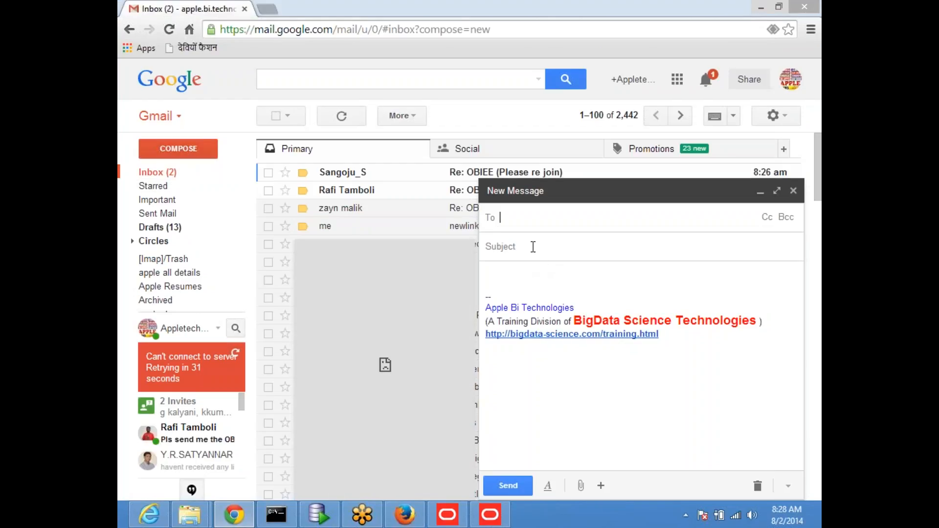
key("ctrl+v")
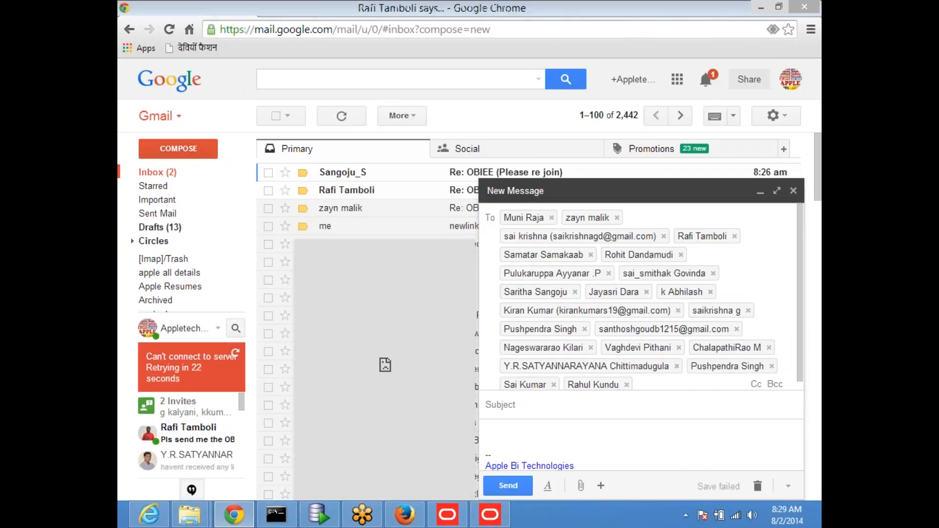
left_click_drag(514, 422, 514, 410)
left_click(513, 276)
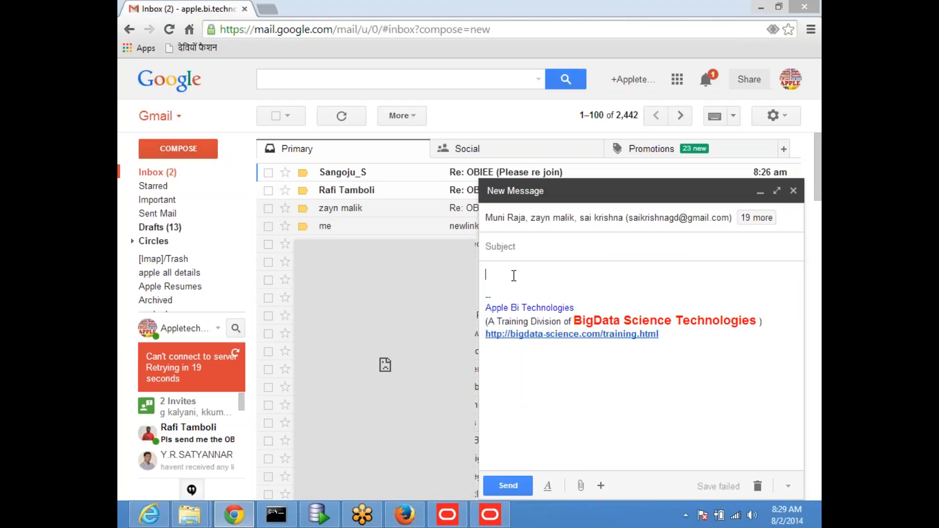
left_click(518, 227)
type("obiee")
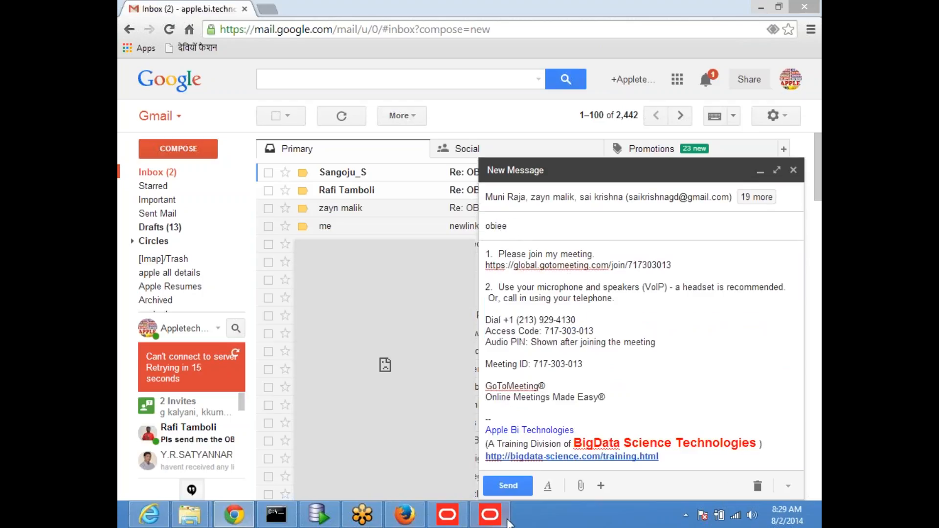
left_click(509, 491)
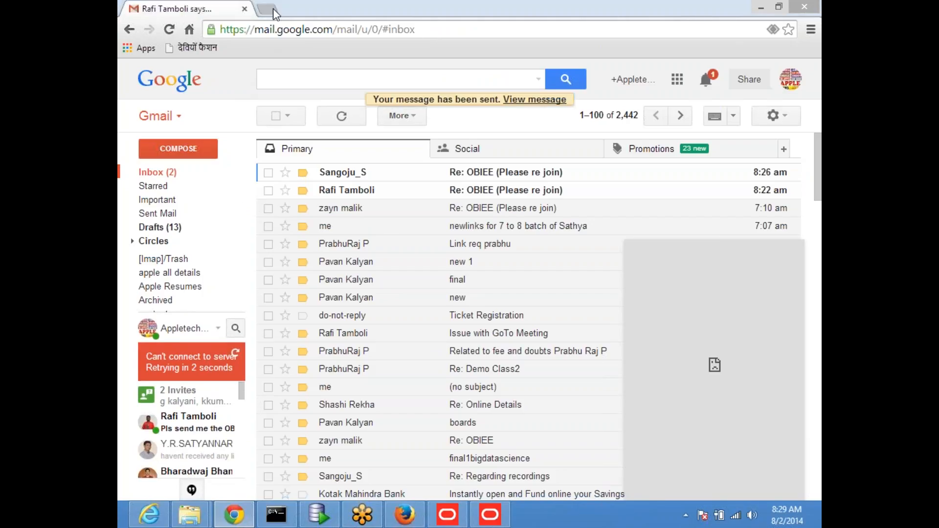
Reload the Gmail inbox and open google.com in a new tab.
left_click(158, 173)
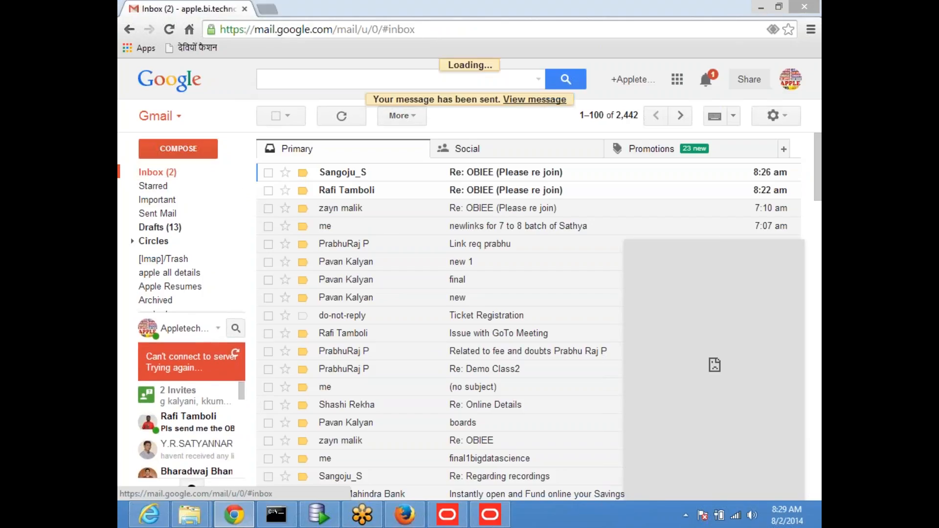
left_click(267, 8)
type("google.com")
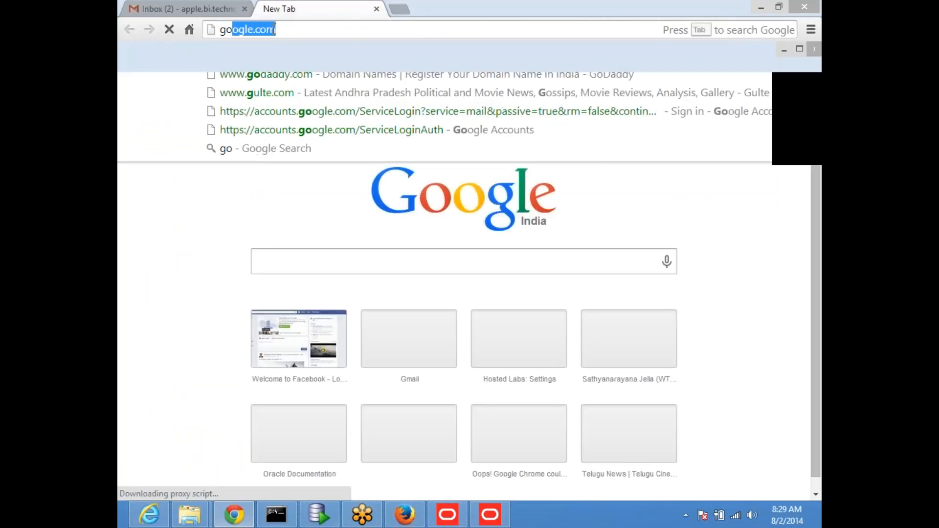
key("Return")
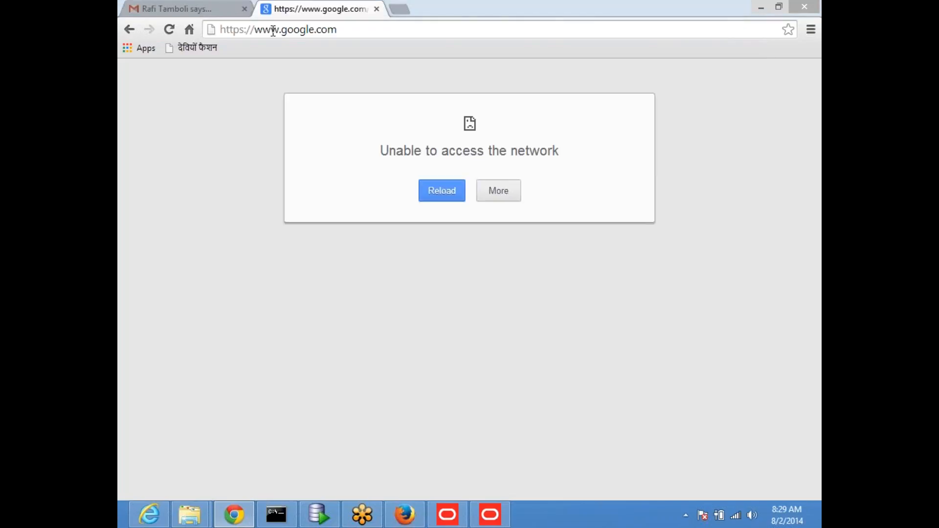
Retry loading google.com from its tab's address bar.
mouse_move(736, 519)
left_click(195, 9)
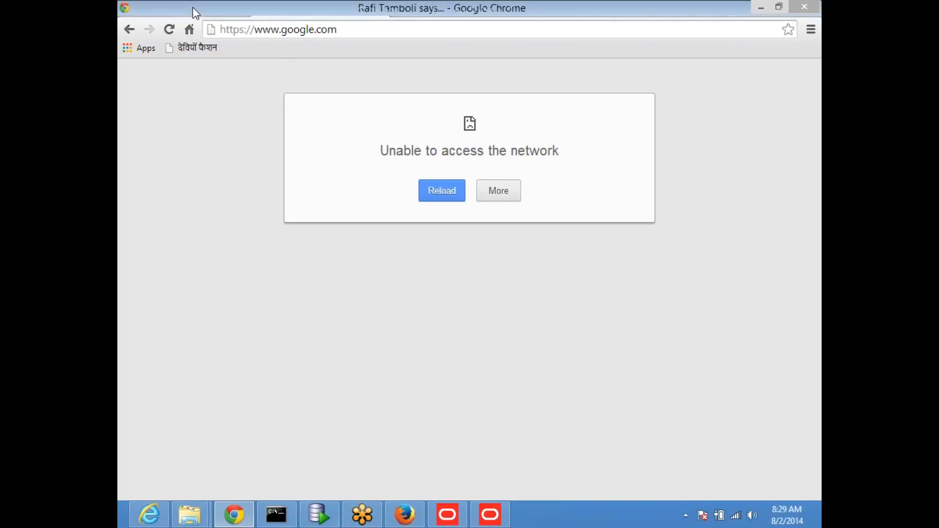
left_click(318, 9)
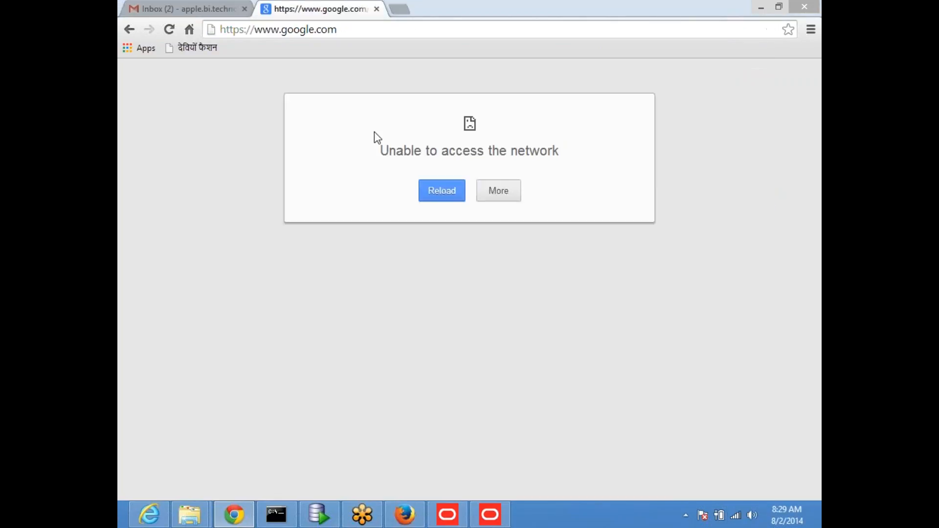
left_click(367, 34)
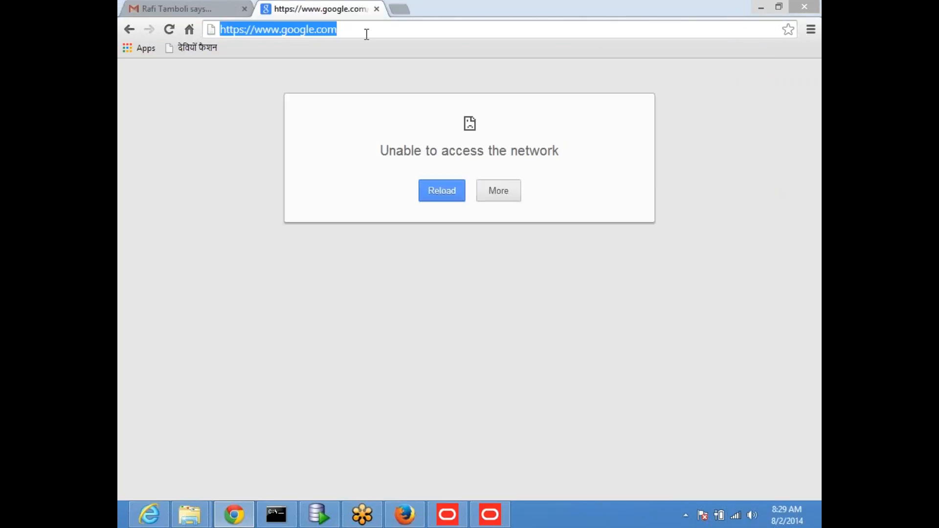
left_click(367, 34)
key("Return")
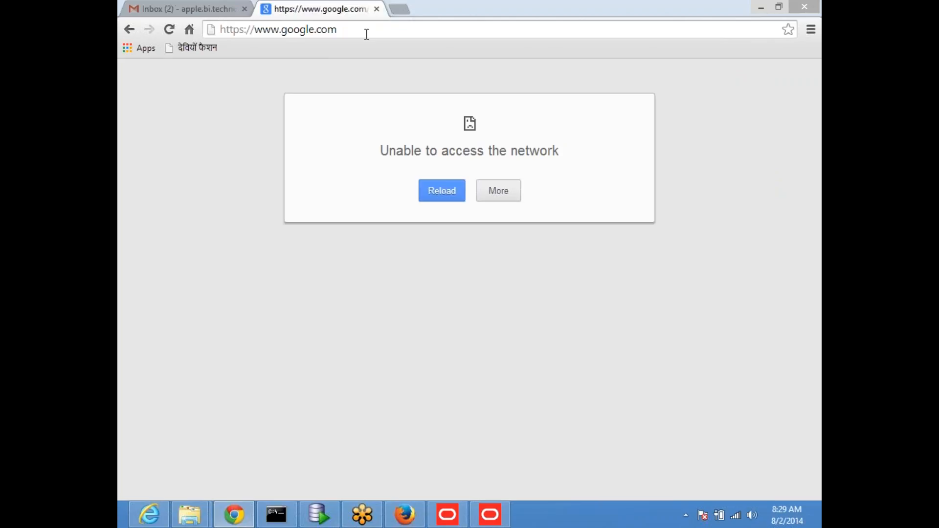
Open google.com in another new Chrome tab.
left_click(399, 9)
left_click(338, 8)
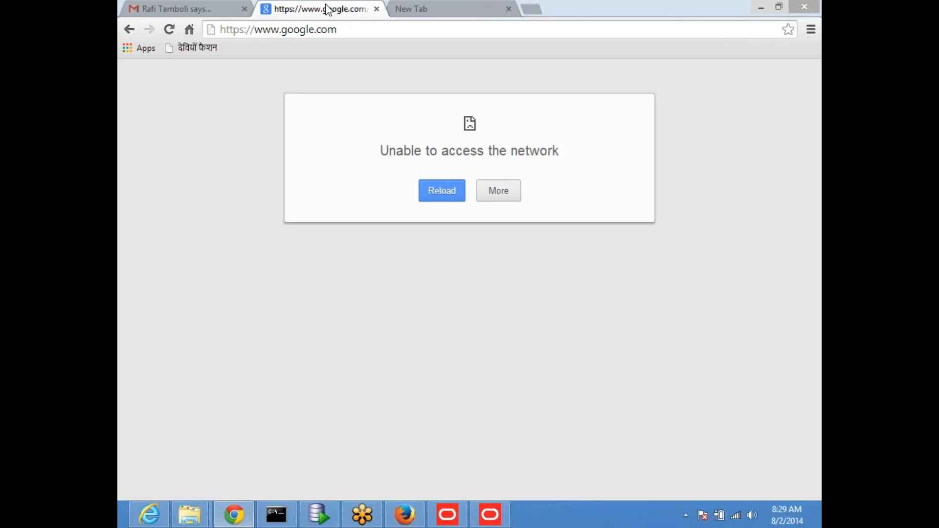
left_click(421, 9)
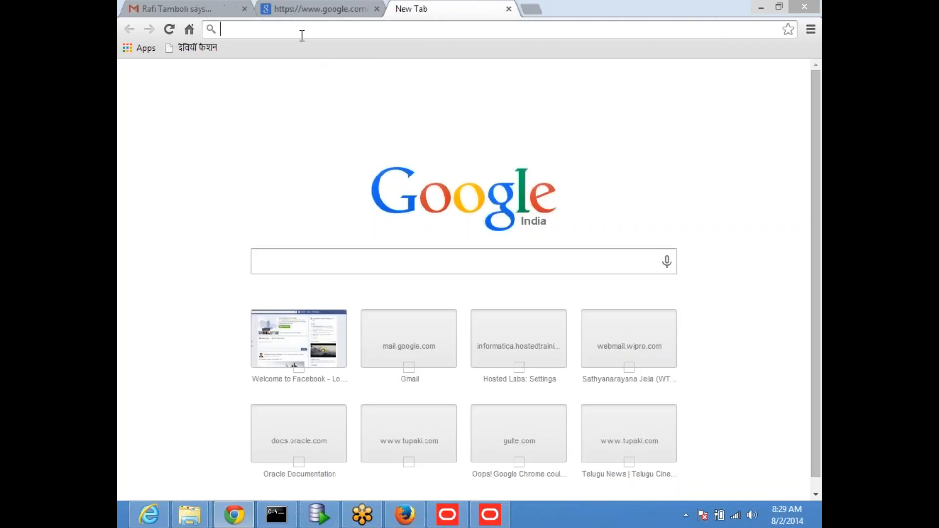
type("google.com")
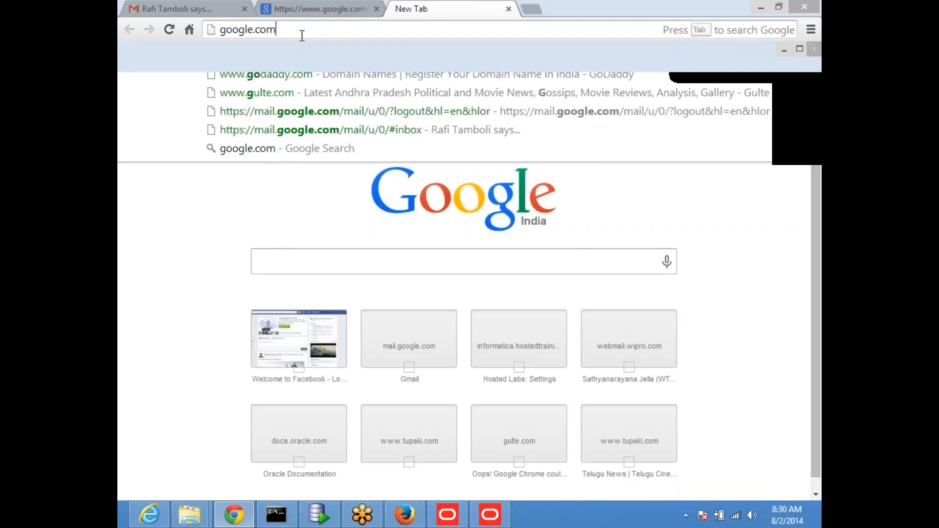
key("Return")
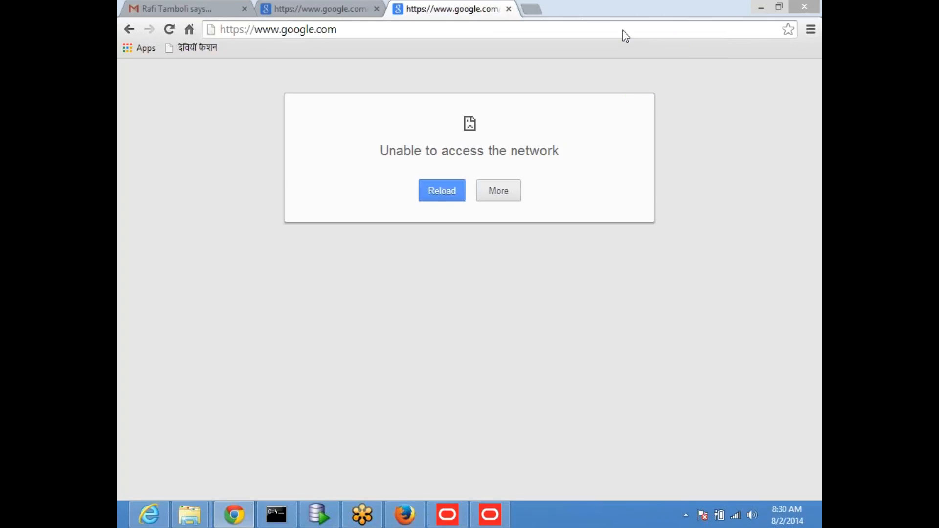
Load the bigdata-science.com training page in a new tab and retry after it fails.
left_click(531, 9)
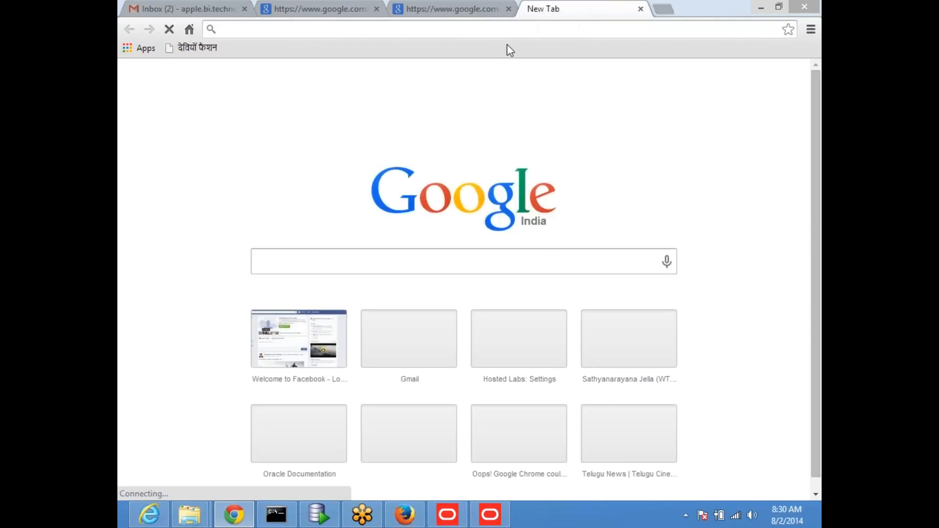
type("app")
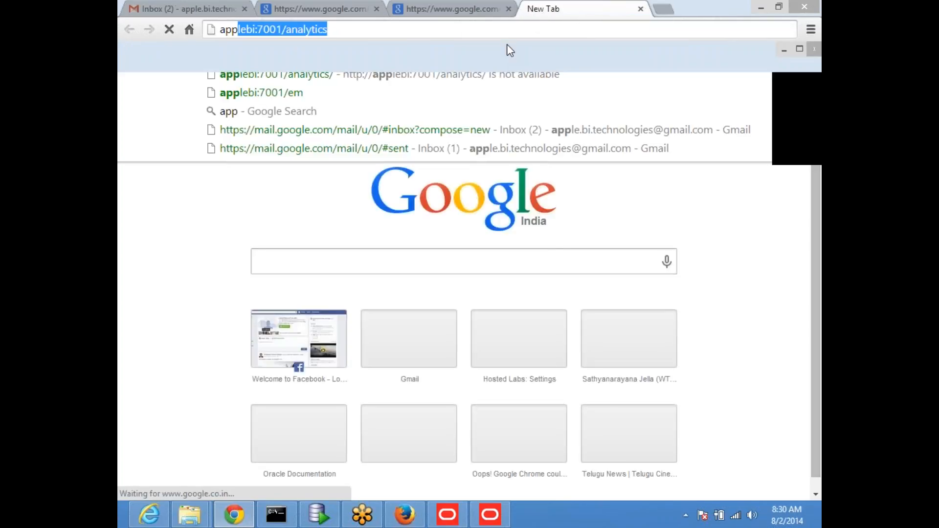
key("BackSpace")
key("BackSpace")
key("BackSpace")
key("BackSpace")
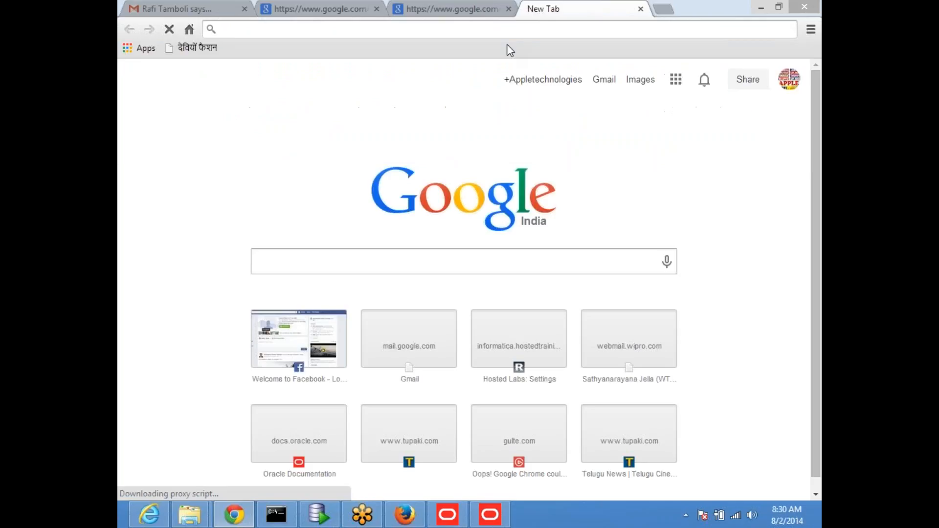
type("big")
key("End")
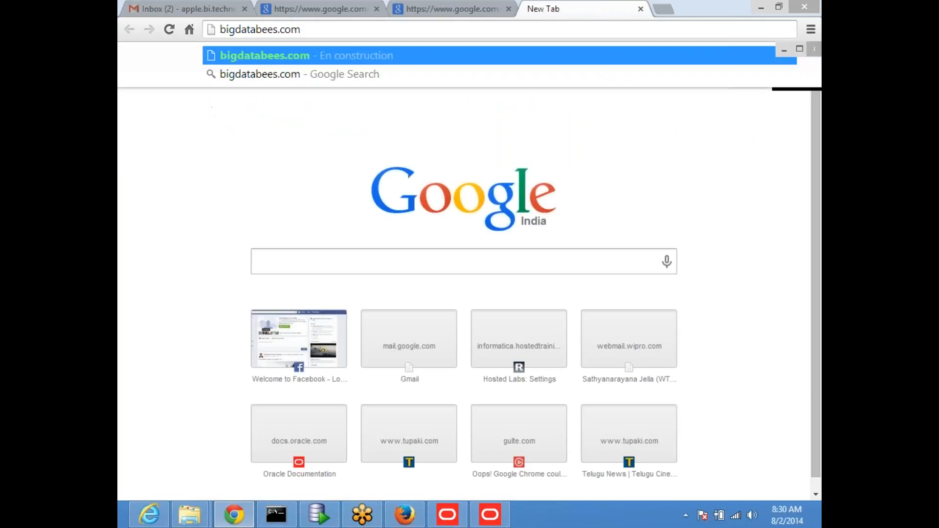
key("Down")
key("BackSpace")
key("BackSpace")
key("BackSpace")
key("BackSpace")
key("BackSpace")
key("BackSpace")
key("BackSpace")
key("BackSpace")
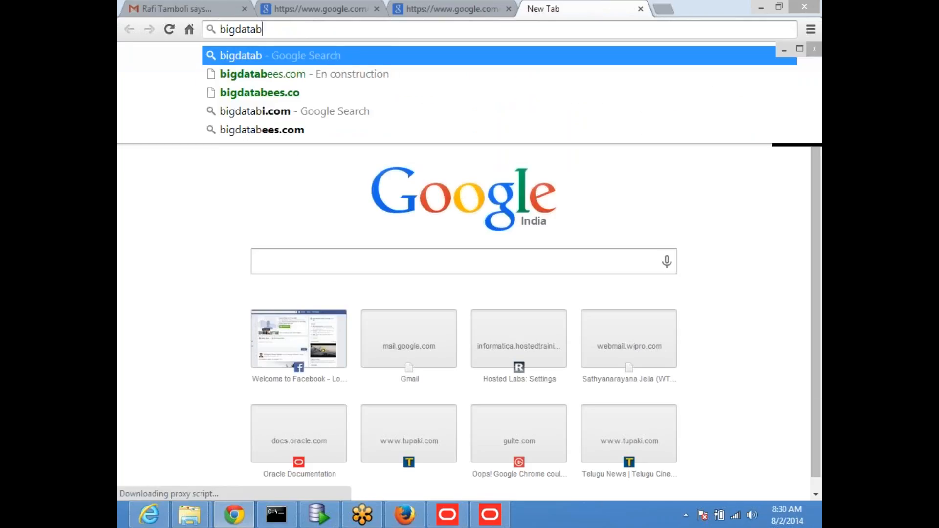
key("Down")
key("Down")
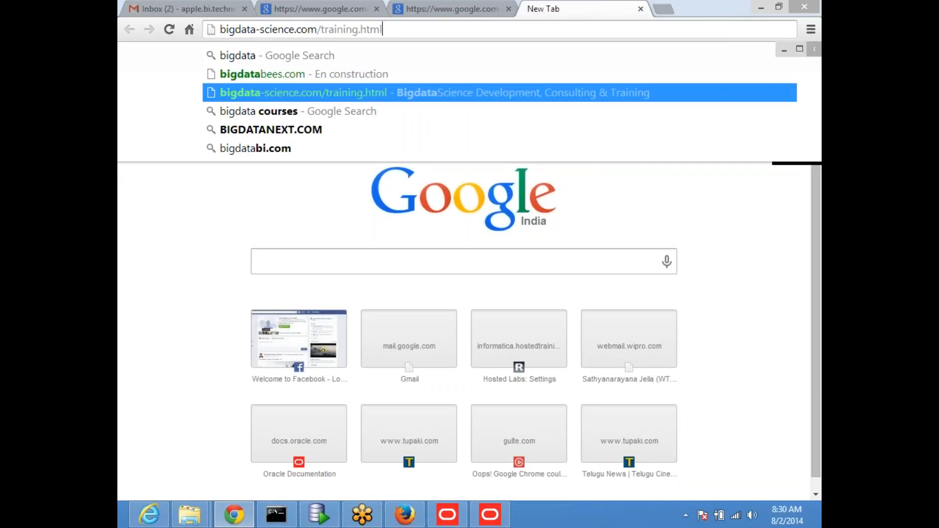
key("Return")
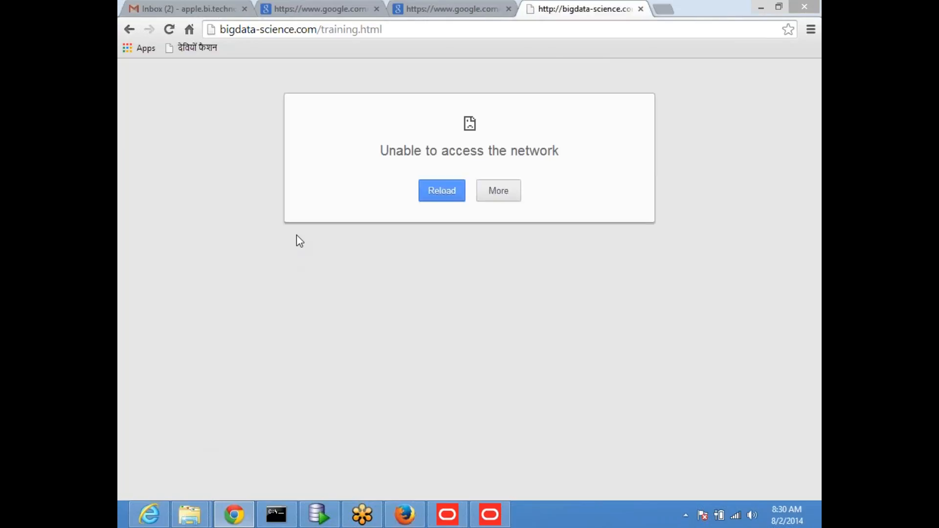
left_click(442, 191)
Close the failed Chrome tabs, then launch Firefox and load google.com there.
left_click(640, 9)
left_click(508, 9)
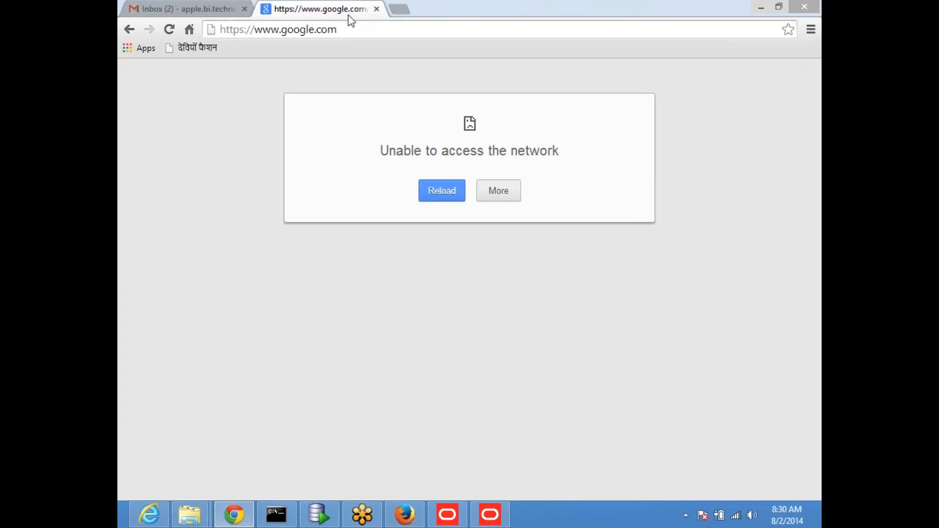
left_click(377, 9)
left_click(761, 6)
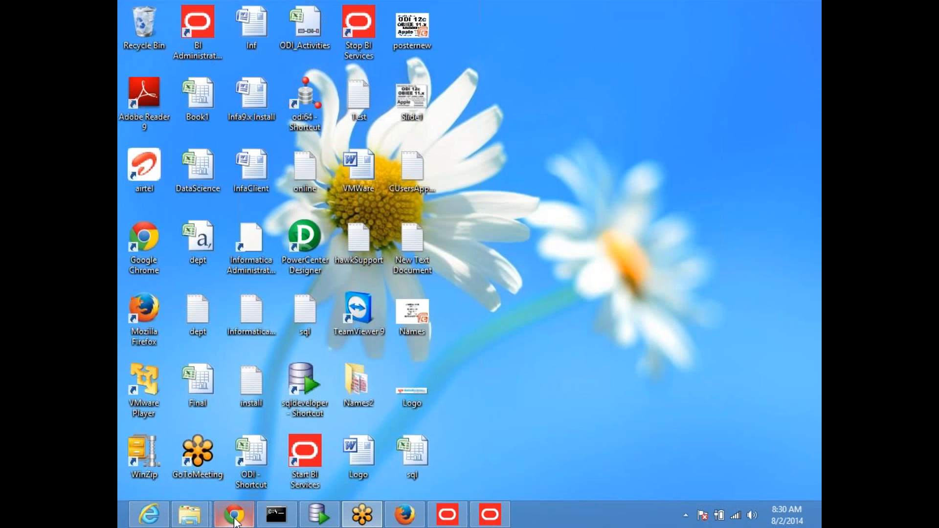
double_click(143, 319)
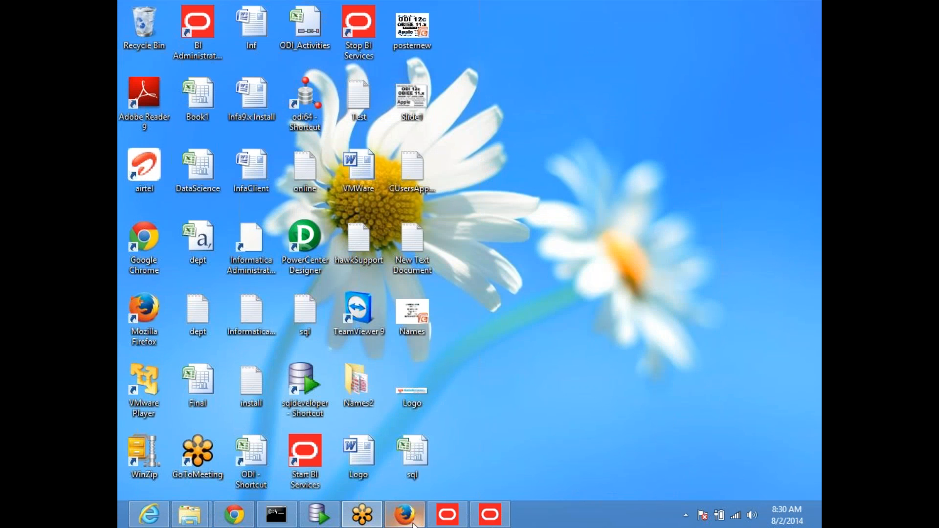
left_click(285, 11)
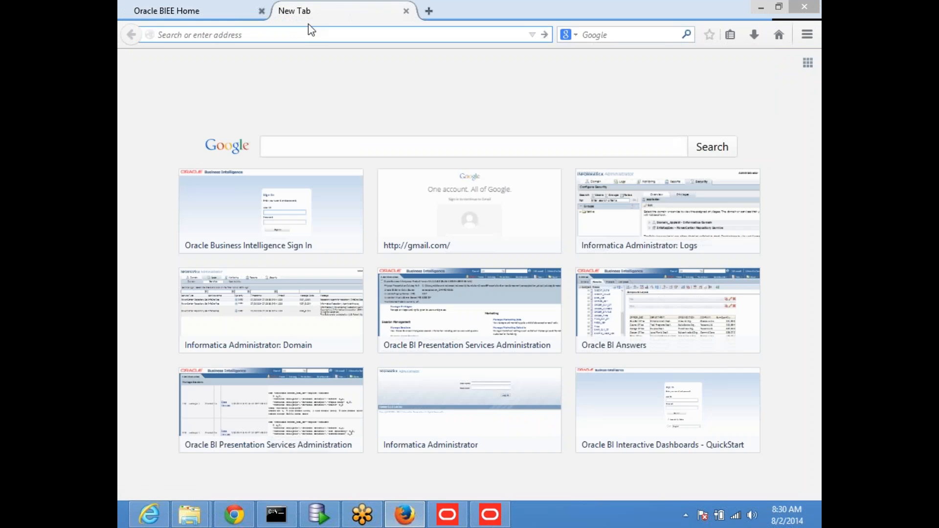
type("google.com/")
key("Return")
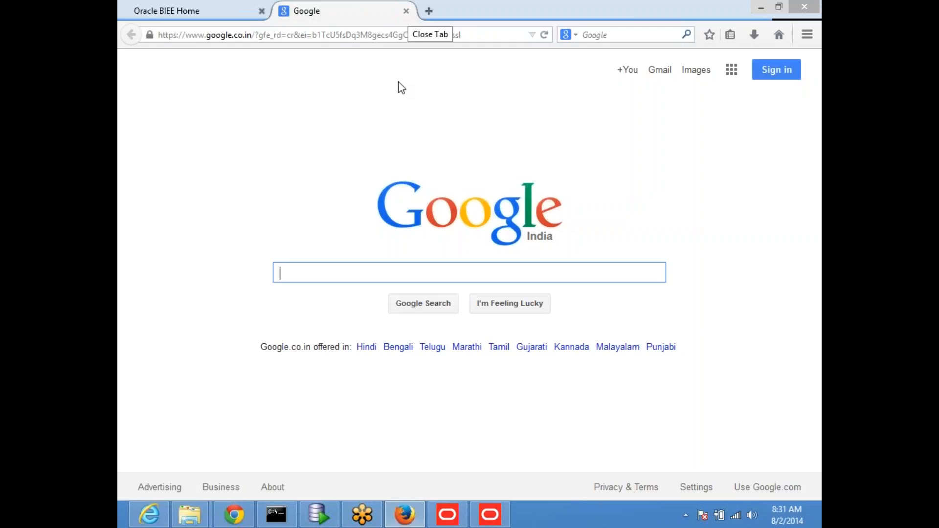
Try google.com again in a new Chrome tab, retry, then close the tab and Chrome.
left_click(234, 514)
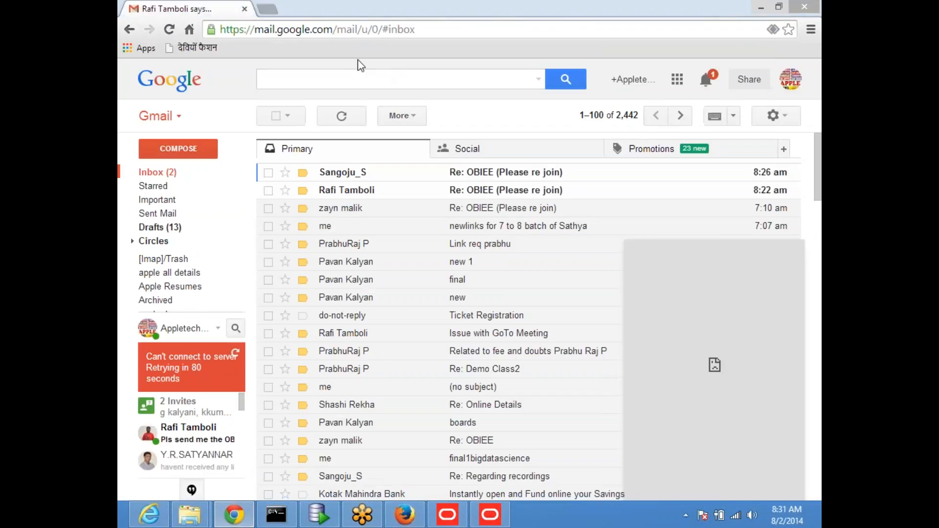
left_click(268, 8)
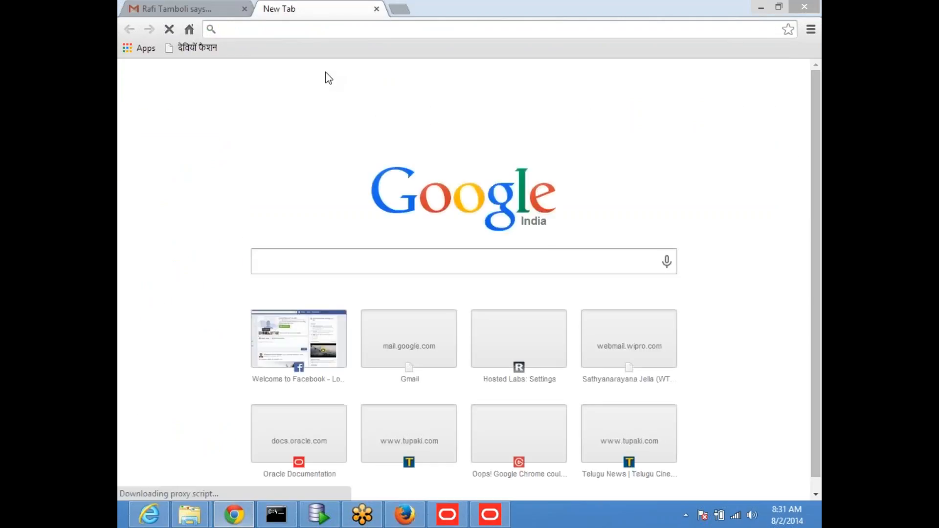
type("google.com")
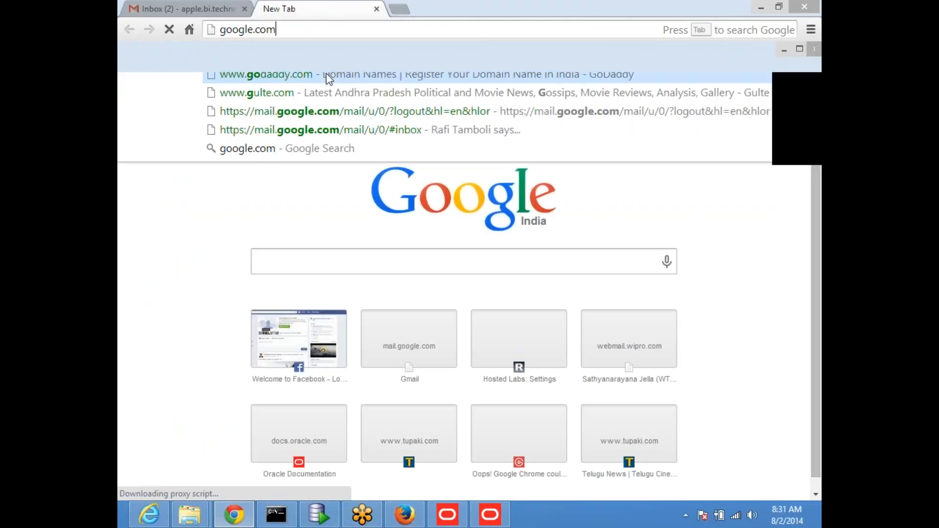
key("Return")
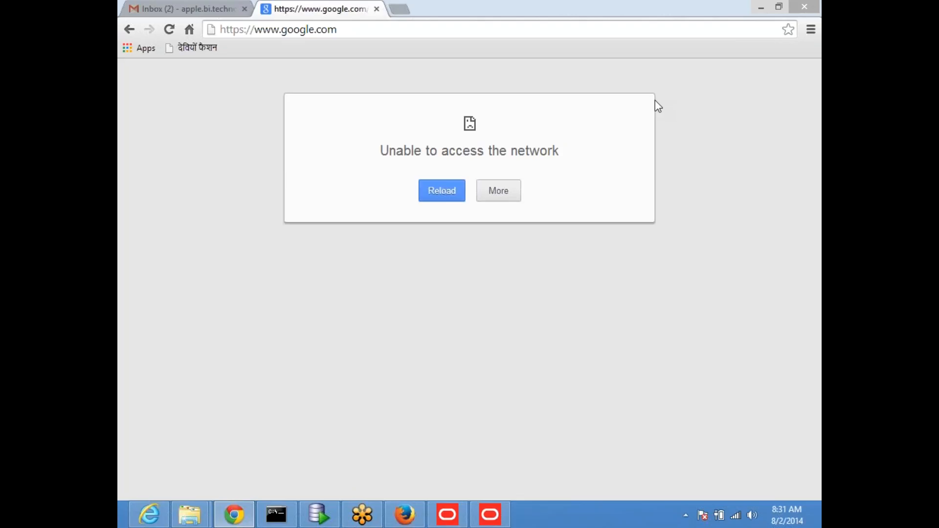
left_click(443, 192)
left_click(377, 9)
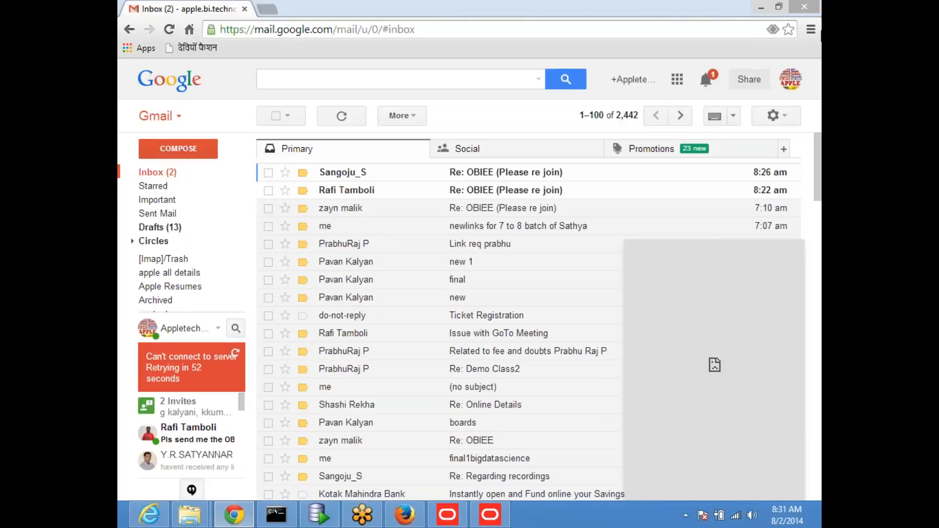
left_click(804, 6)
Reopen Chrome with google.com entered in the address bar, then switch to Firefox.
left_click(233, 513)
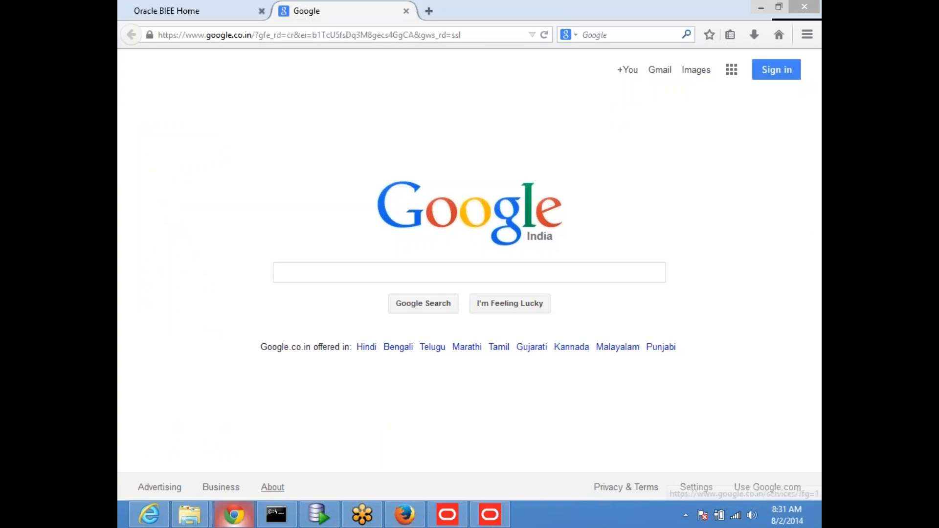
type("goo")
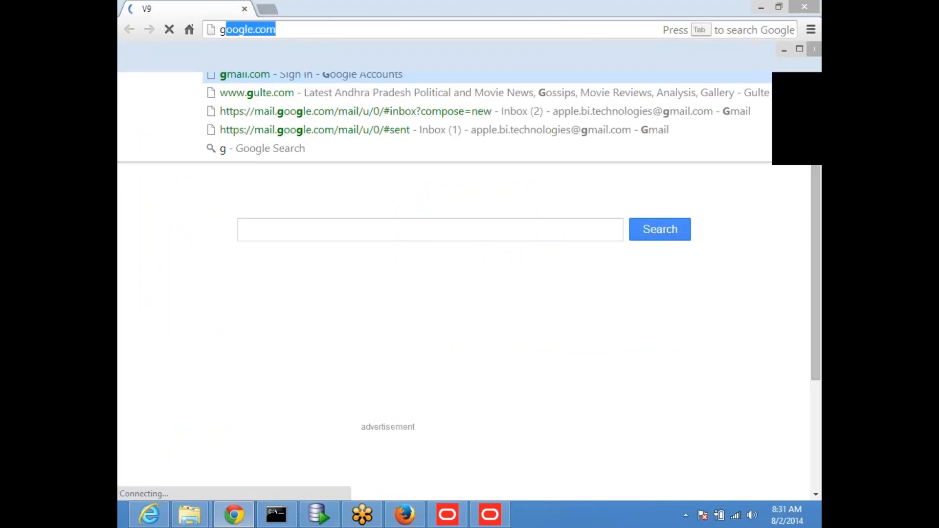
type("gle.com")
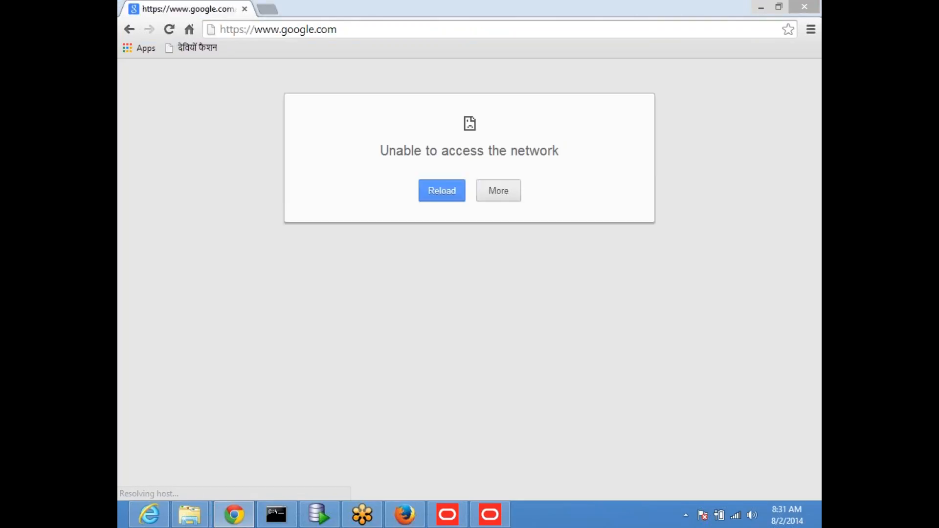
left_click(350, 29)
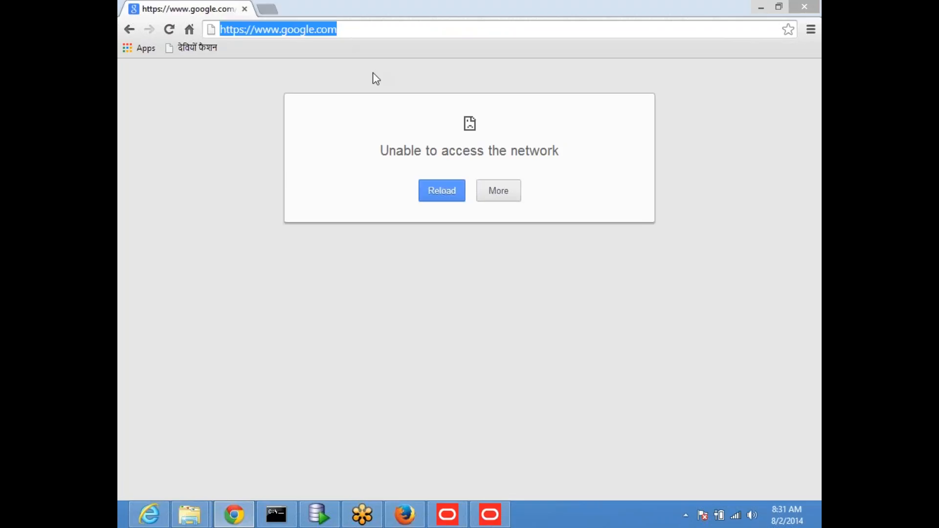
left_click(410, 517)
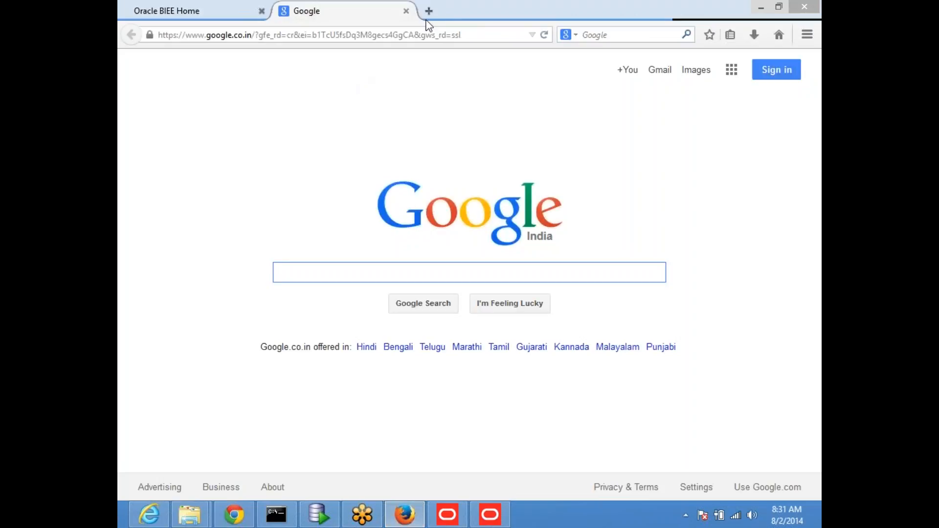
Load bigdata-science.com in Firefox's address bar to show the Big Data Science homepage.
left_click(422, 36)
type("bi")
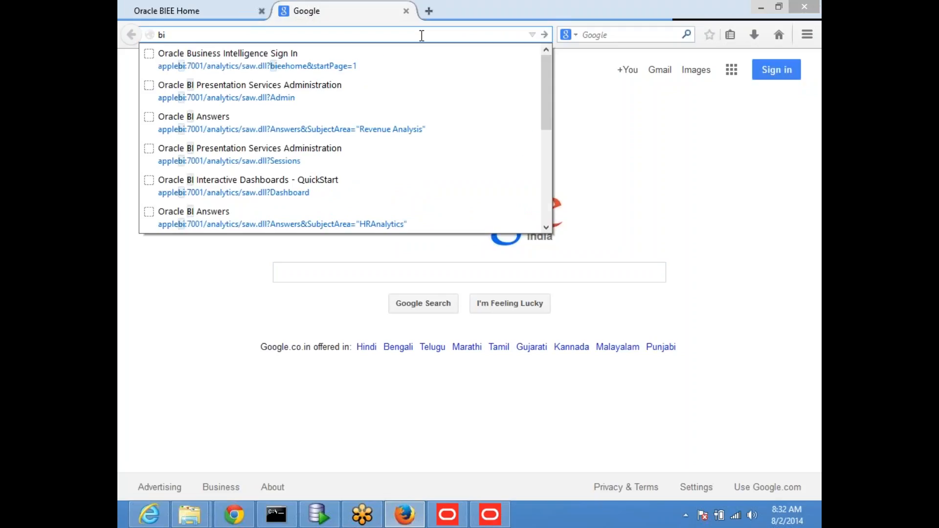
type("gdata")
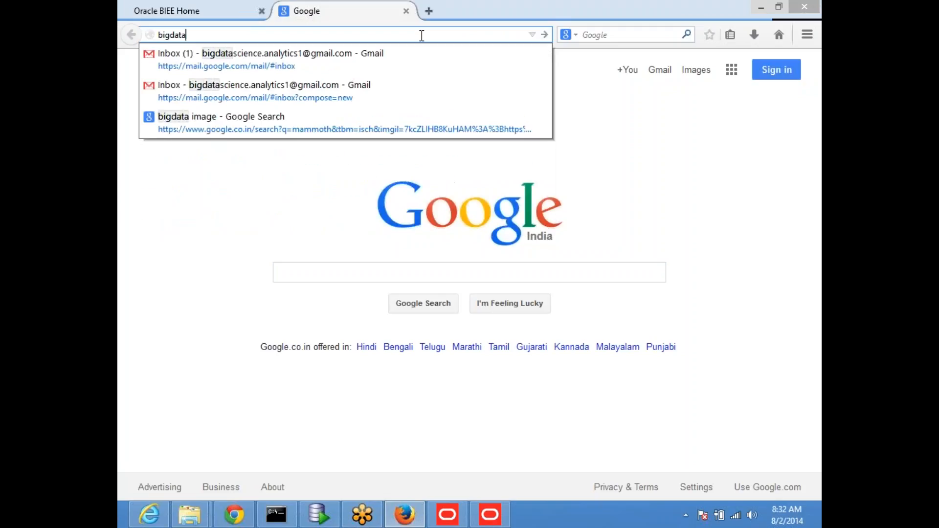
type("-sc")
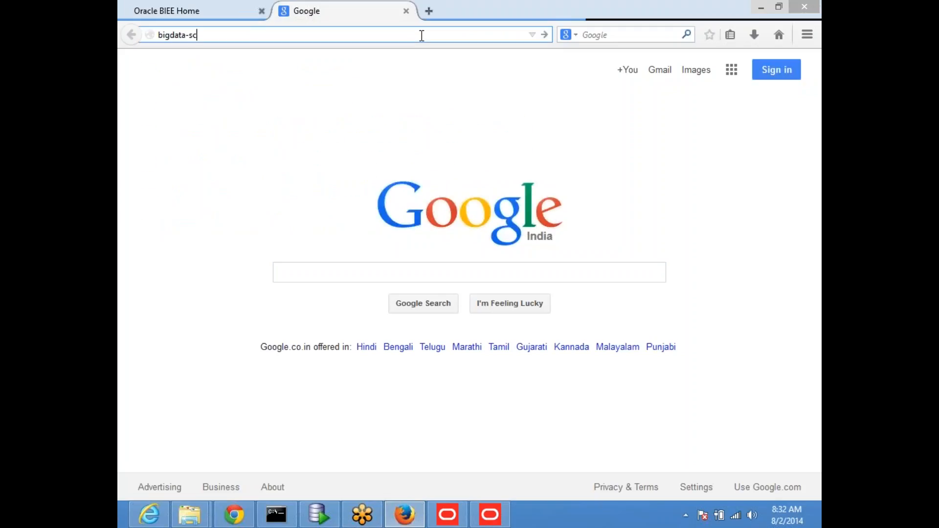
type("ience.com")
key("Return")
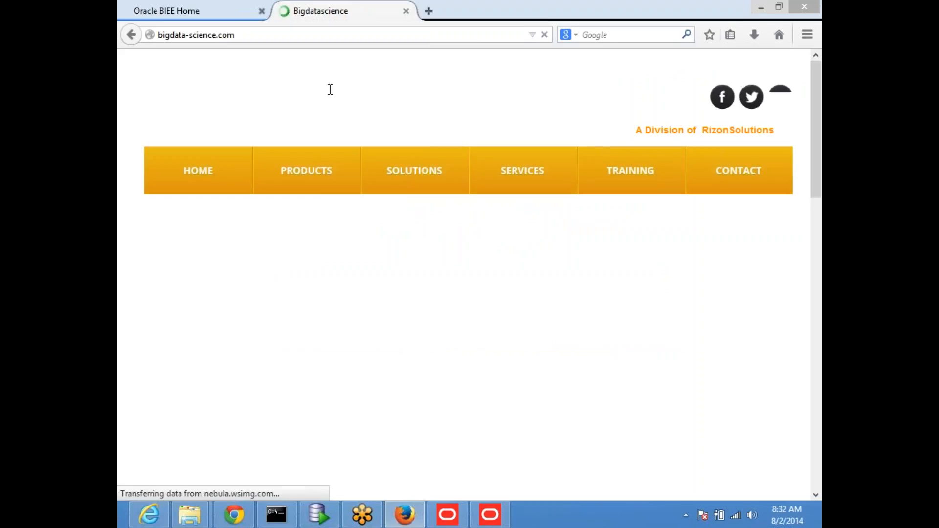
mouse_move(119, 525)
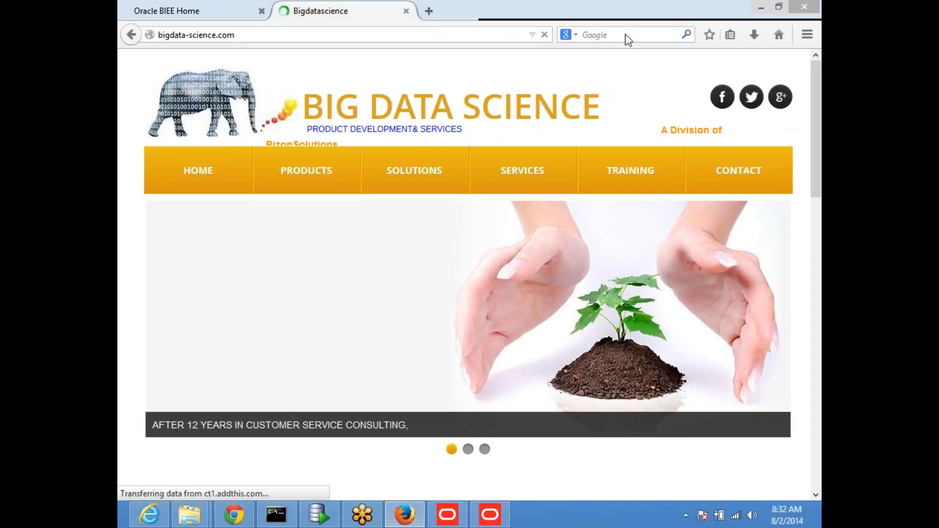
Minimize Firefox and open the network and sharing settings from the tray network icon.
left_click(761, 6)
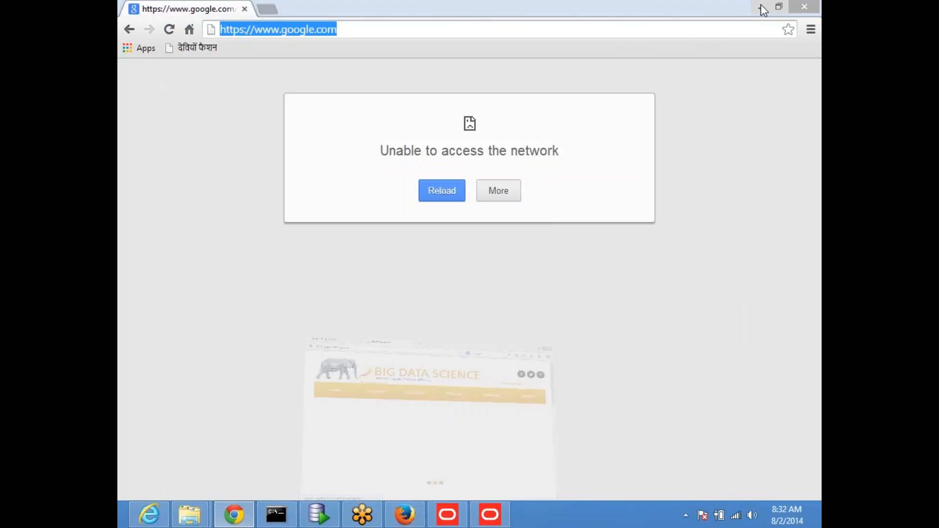
mouse_move(736, 517)
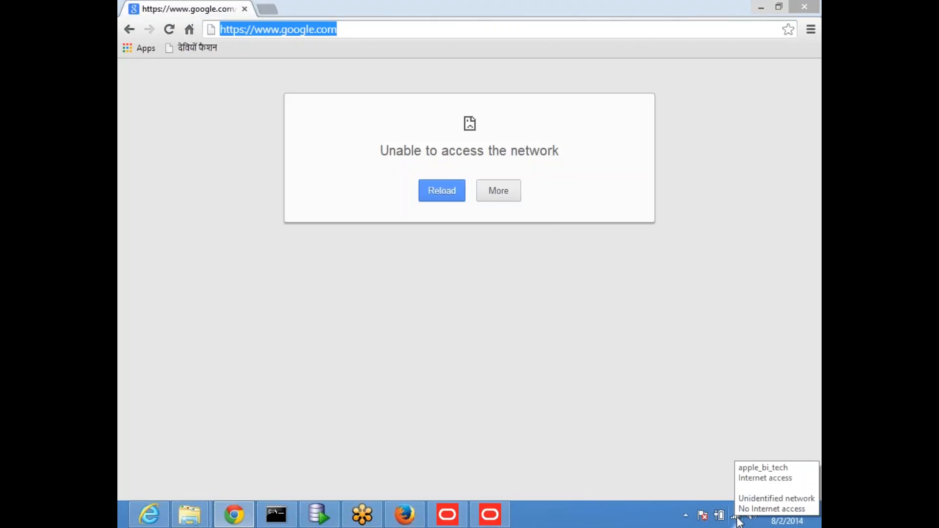
right_click(738, 521)
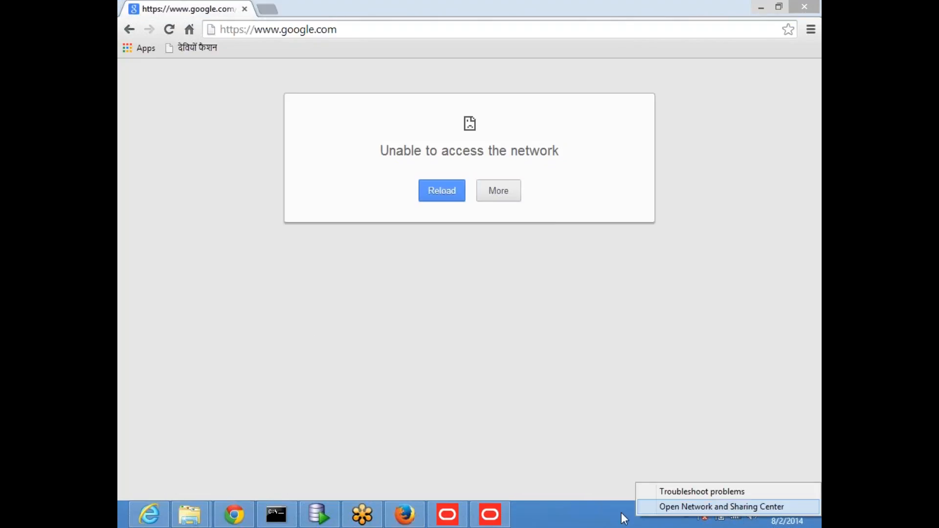
left_click(582, 523)
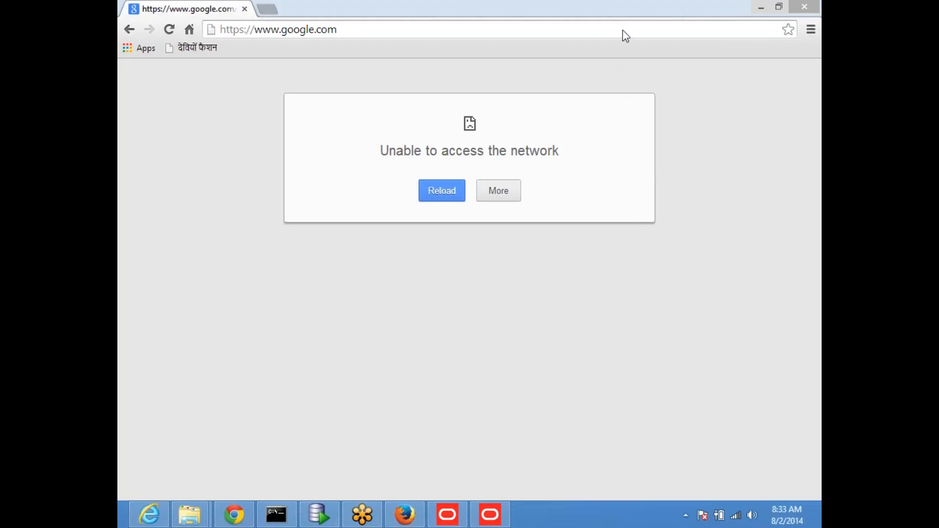
Retry google.com from Chrome's address bar, then minimize Chrome.
left_click(368, 33)
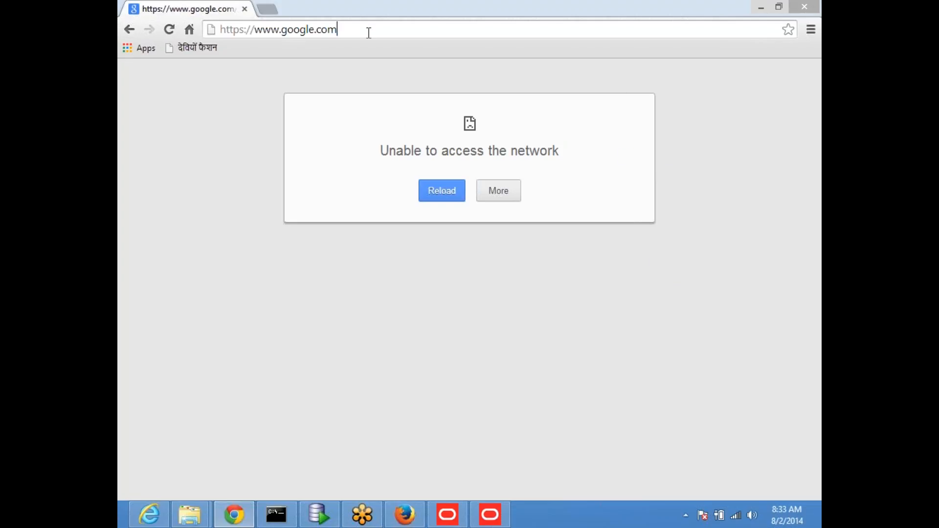
key("Return")
left_click(761, 6)
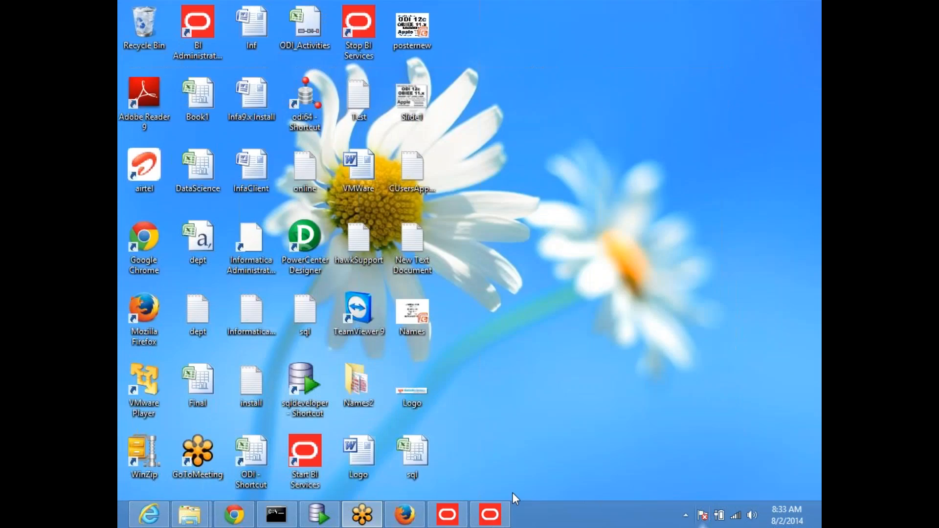
Restore Firefox and close its Bigdatascience tab.
left_click(405, 521)
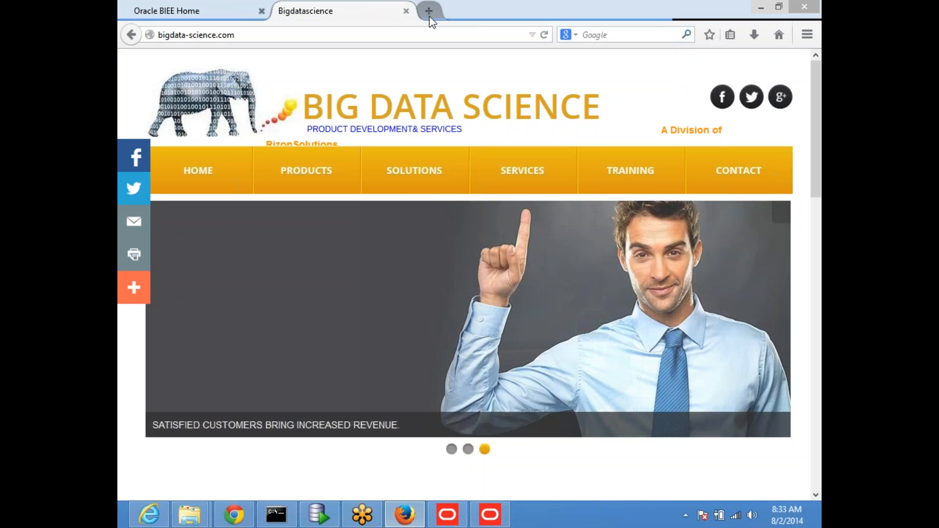
left_click(429, 12)
left_click(401, 15)
left_click(406, 11)
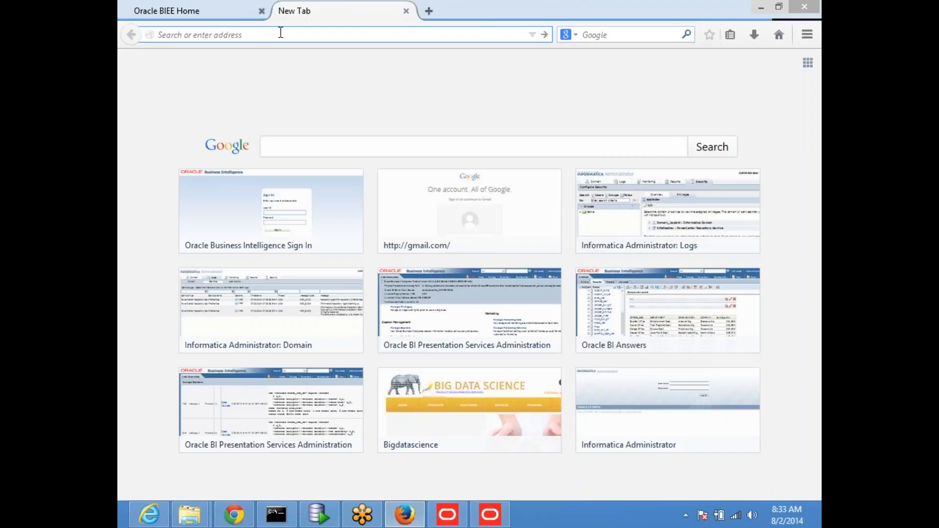
Load bigdata-science.com/training.html in Chrome by picking the 'bi' address suggestion.
left_click(234, 514)
left_click(345, 27)
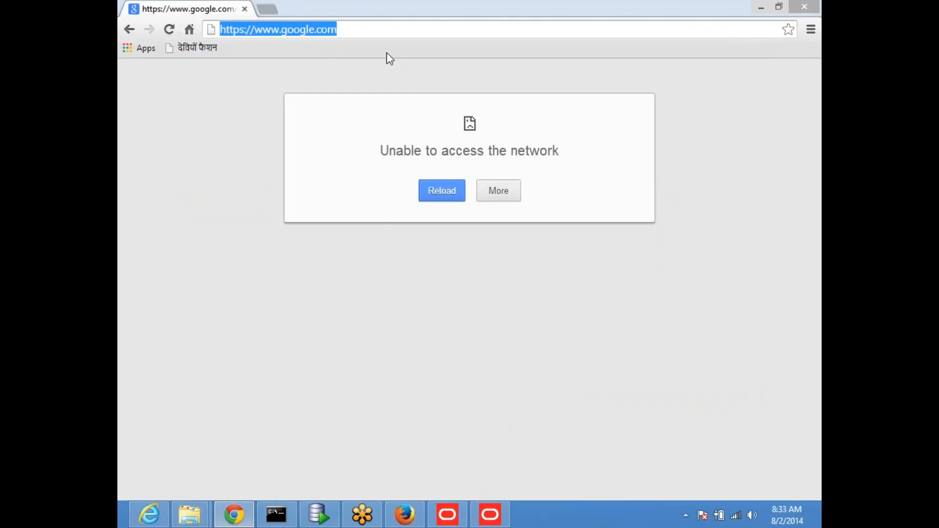
type("bi")
key("Down")
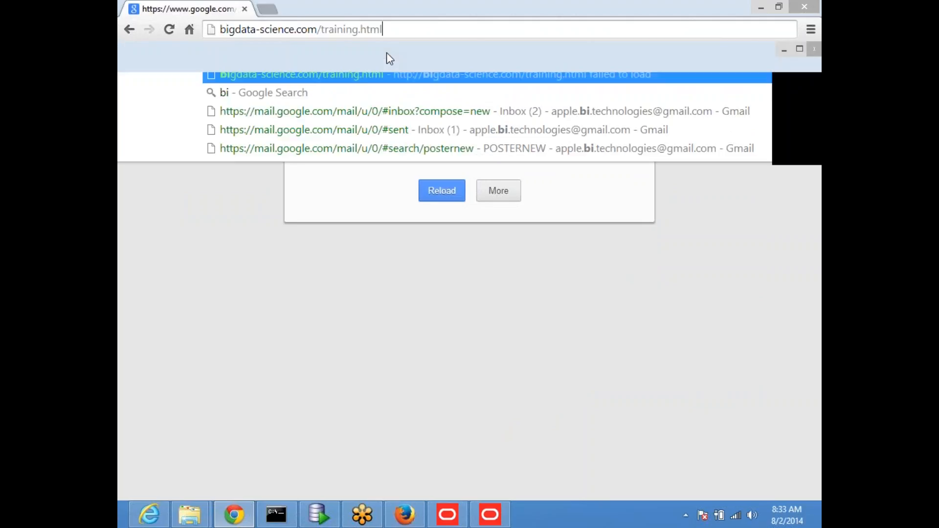
key("Return")
left_click(413, 32)
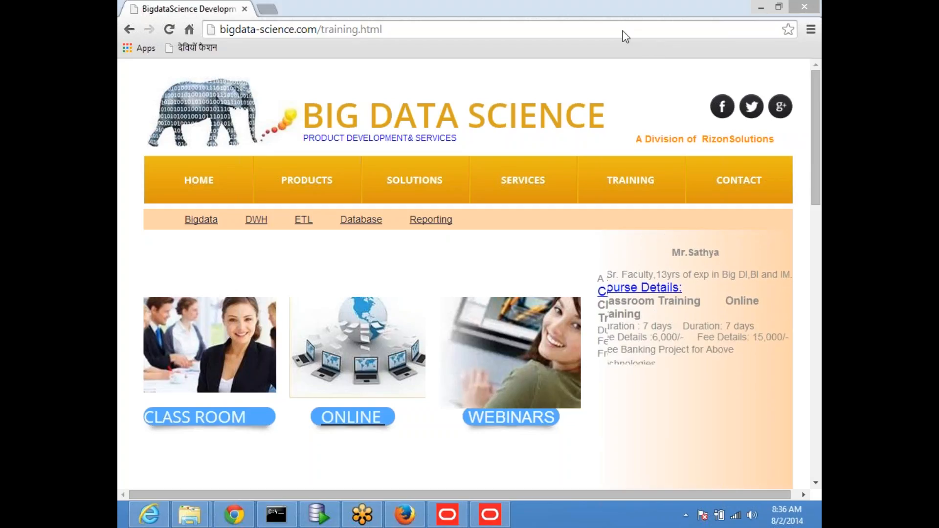
Close Chrome's training tab, minimize Chrome, and close Firefox's empty new tab.
left_click(268, 9)
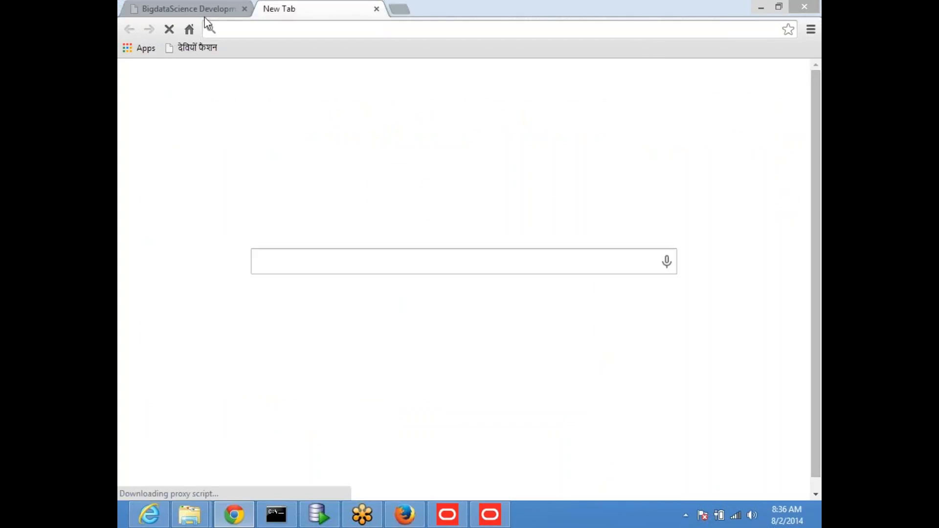
left_click(245, 9)
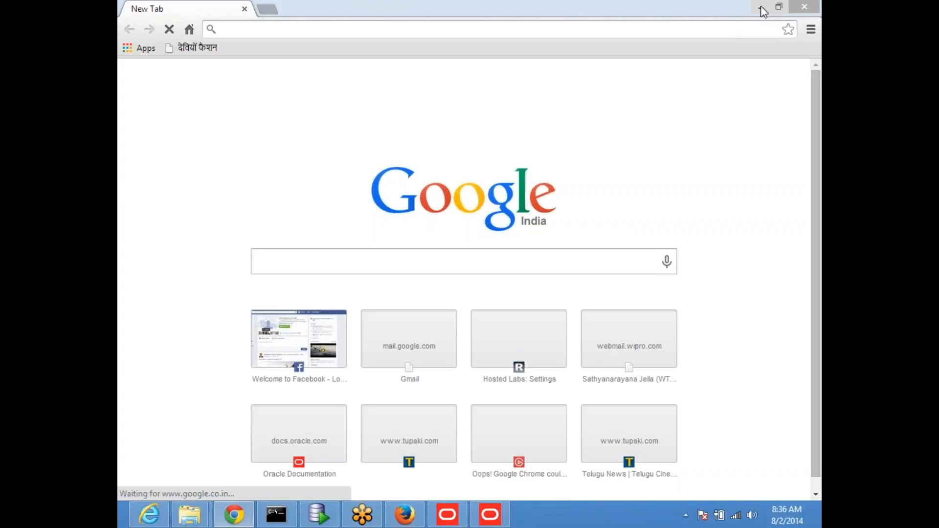
left_click(761, 7)
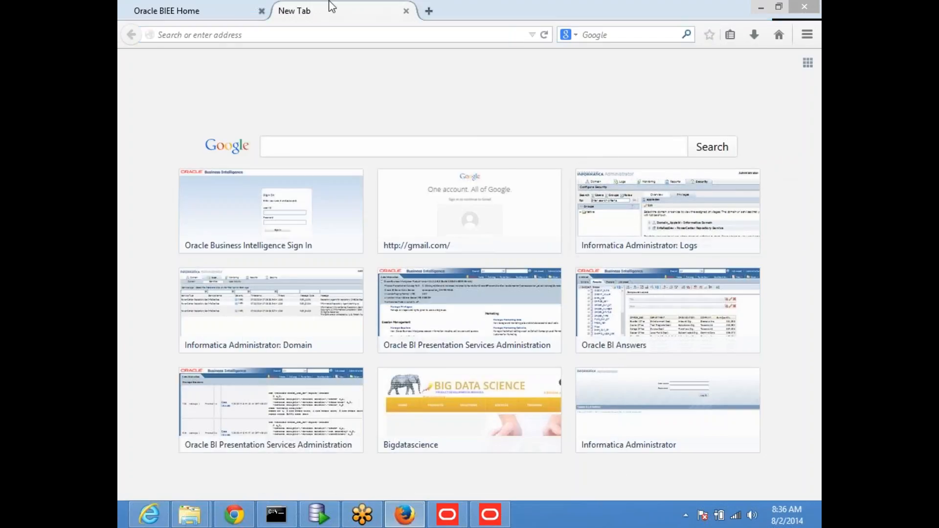
left_click(406, 11)
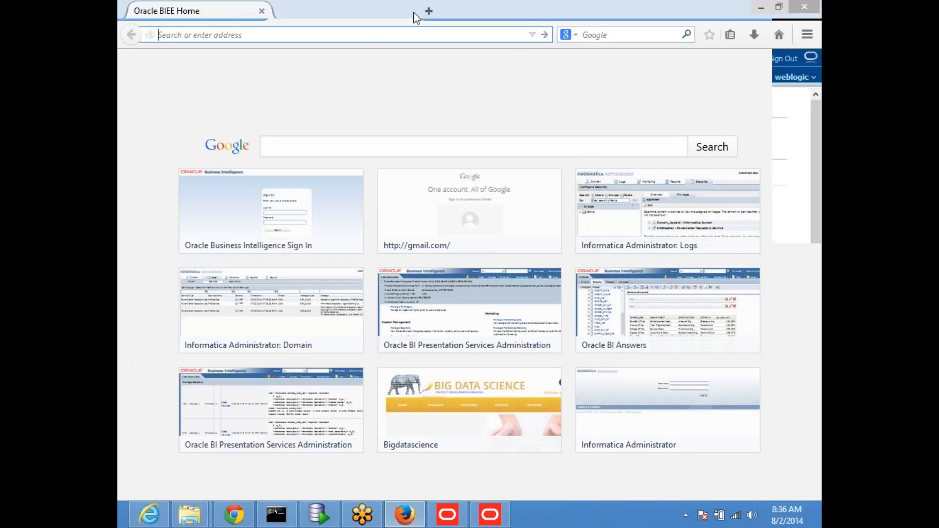
Bring the Admin Tool forward and expand Revenue Analysis, HRAnalytics and the Dim Hier Product hierarchy.
left_click(490, 515)
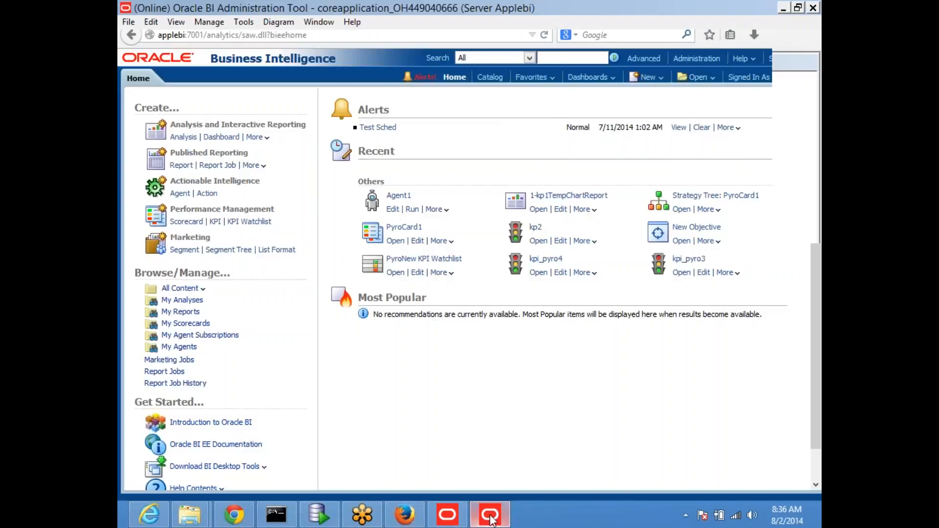
left_click(810, 40)
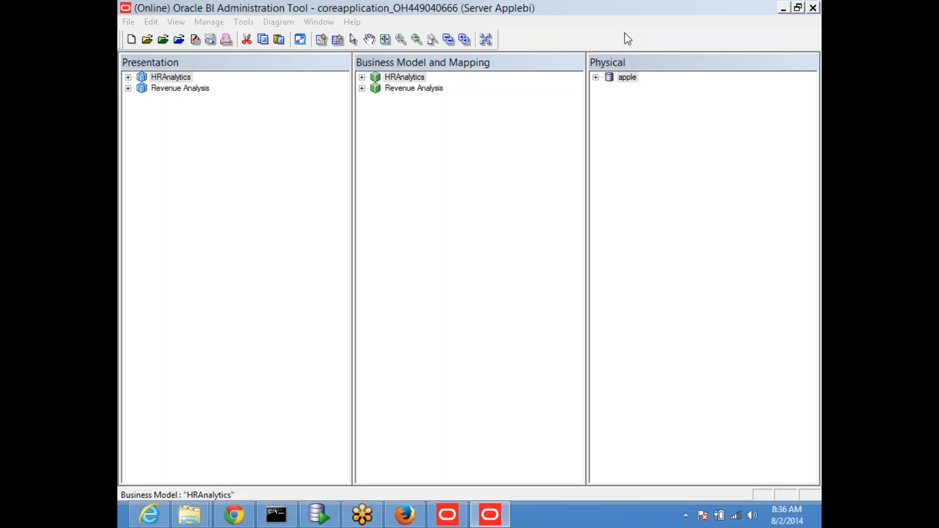
left_click(362, 88)
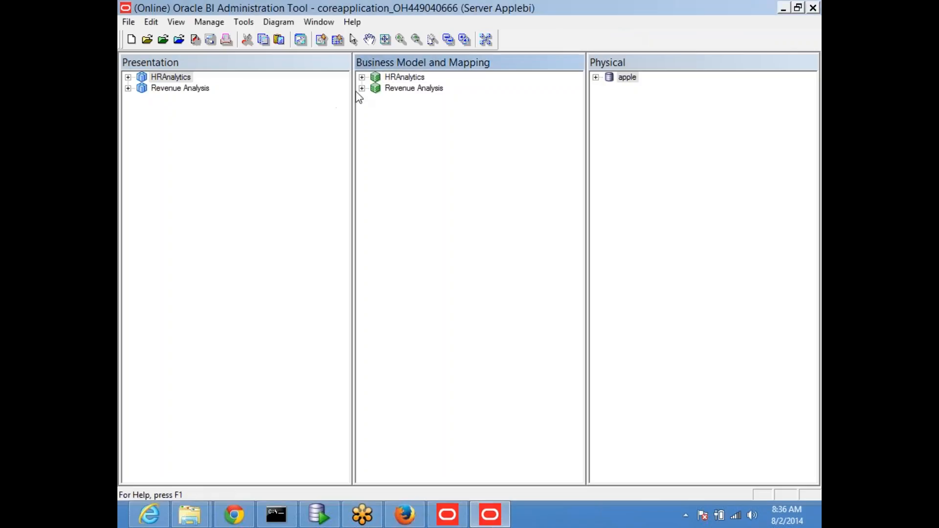
left_click(362, 77)
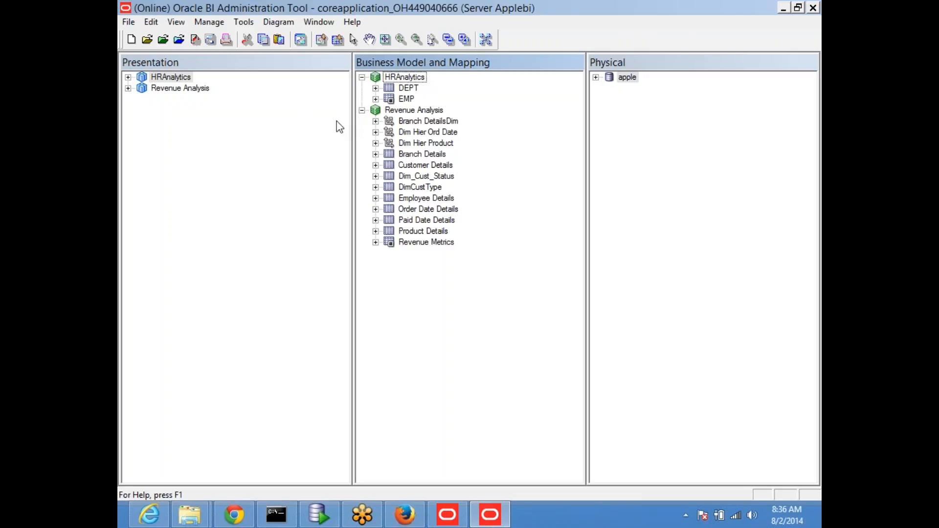
mouse_move(786, 8)
left_click(376, 144)
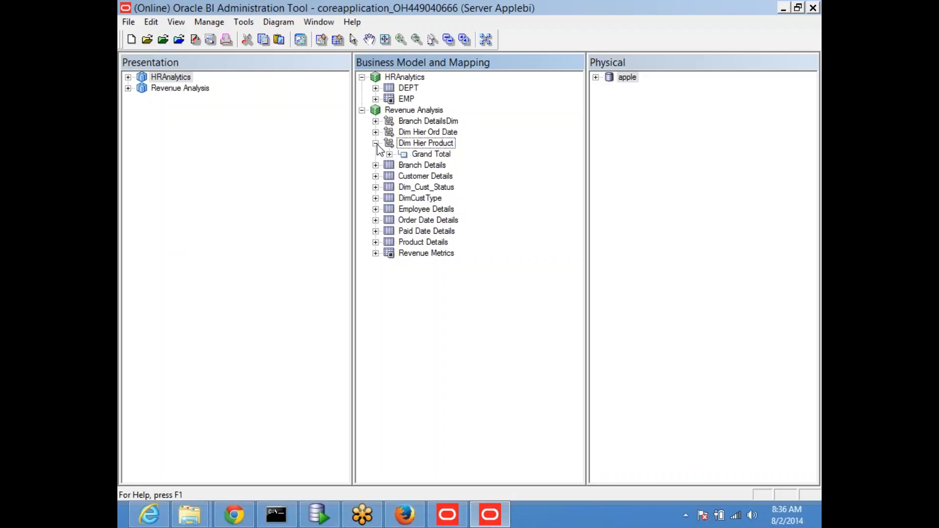
left_click(776, 225)
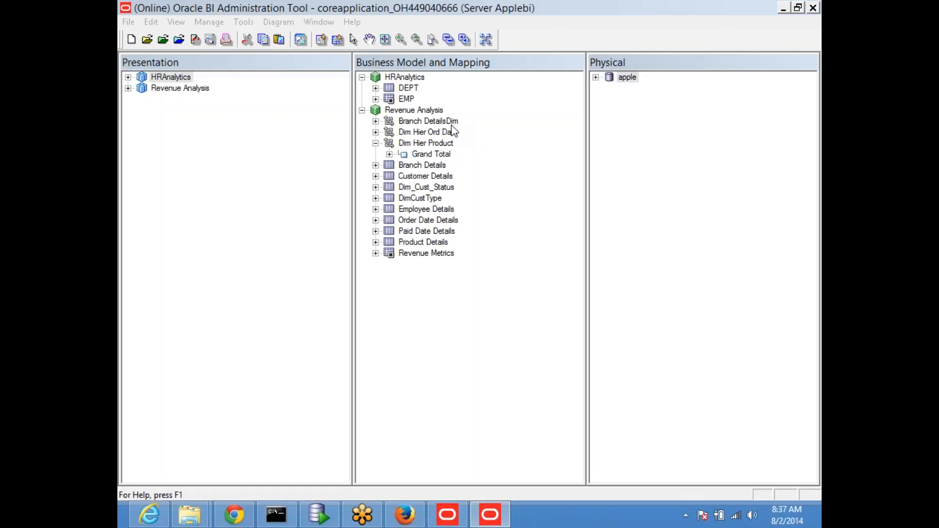
Expand Grand Total, Brand, LOB, Type and Desc to reveal each level's key columns.
left_click(390, 155)
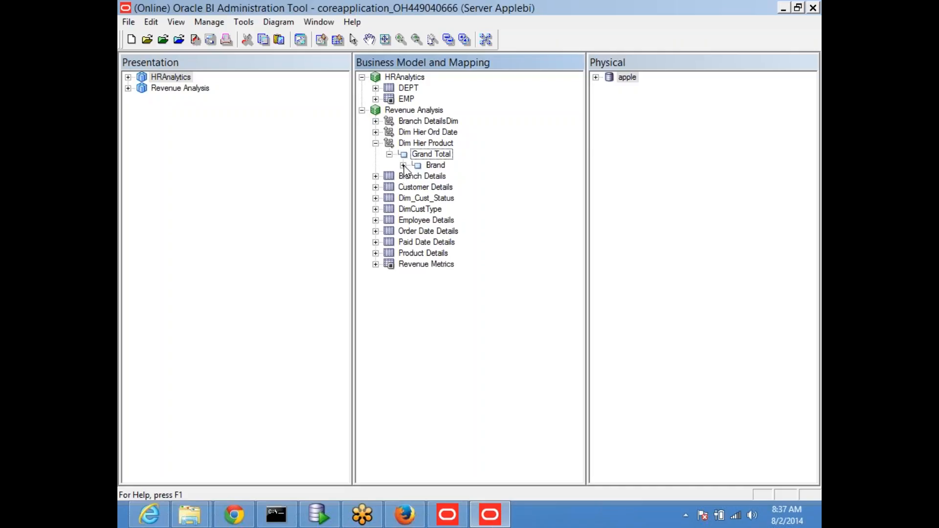
left_click(403, 166)
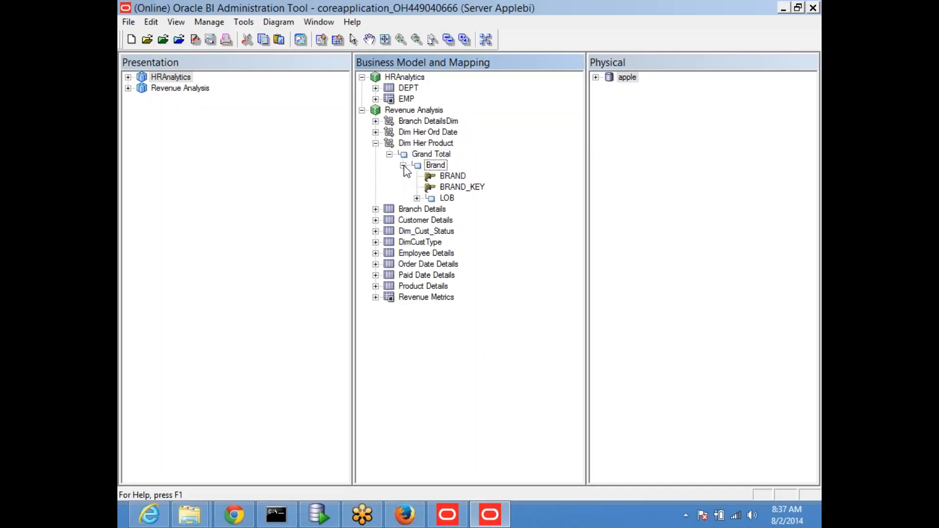
left_click(417, 198)
left_click(431, 231)
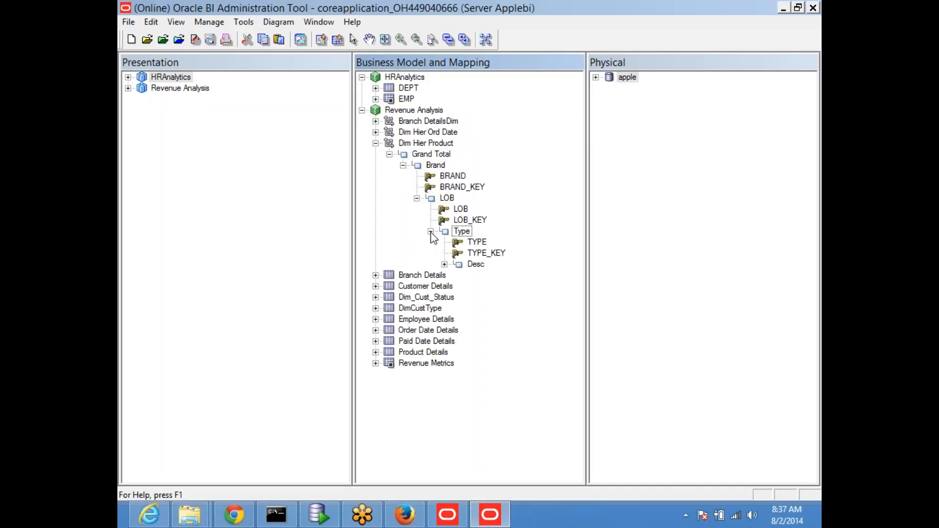
left_click(444, 264)
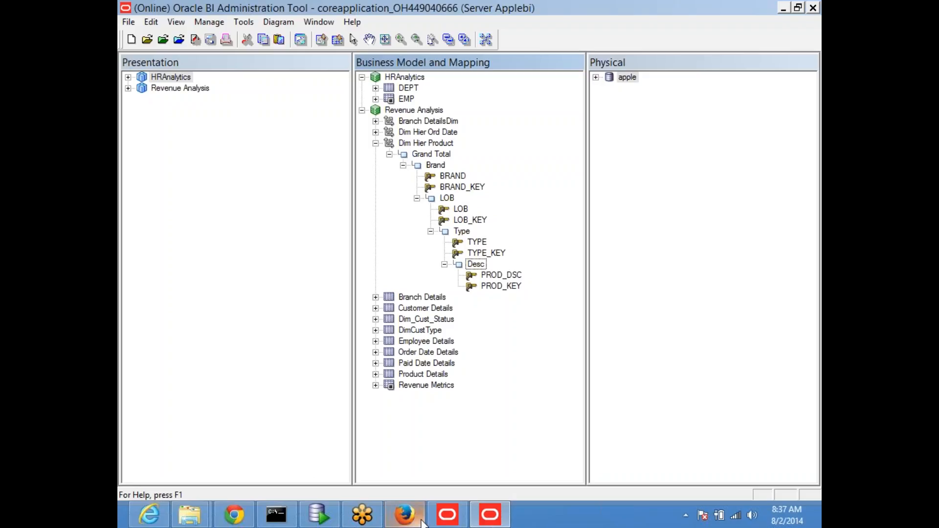
Create a new Revenue Analysis analysis with BRAND_KEY and view results 10,001, 10,002 and 10,003.
left_click(404, 516)
left_click(648, 77)
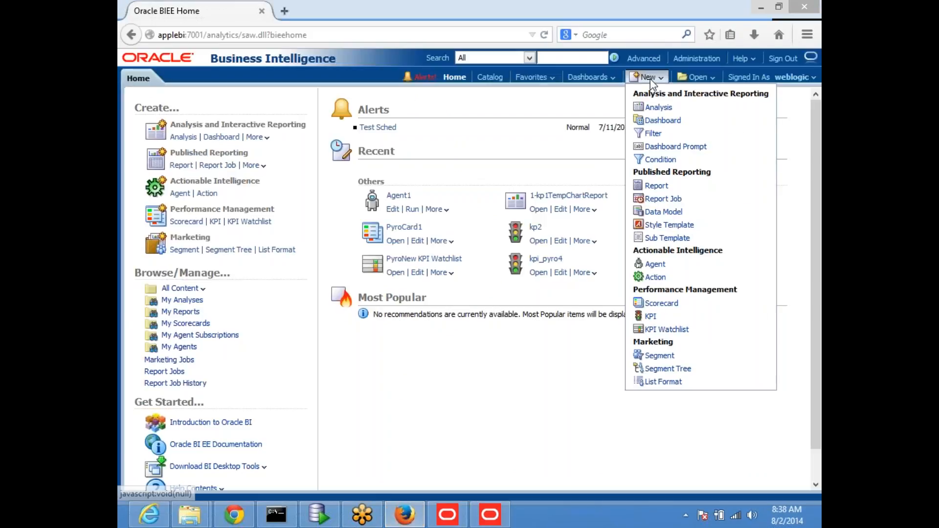
left_click(644, 114)
left_click(636, 139)
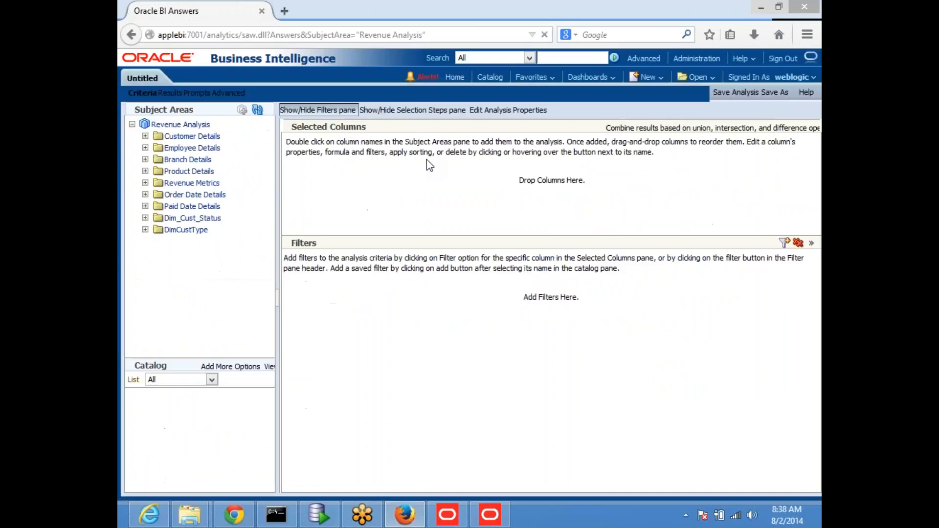
left_click(145, 173)
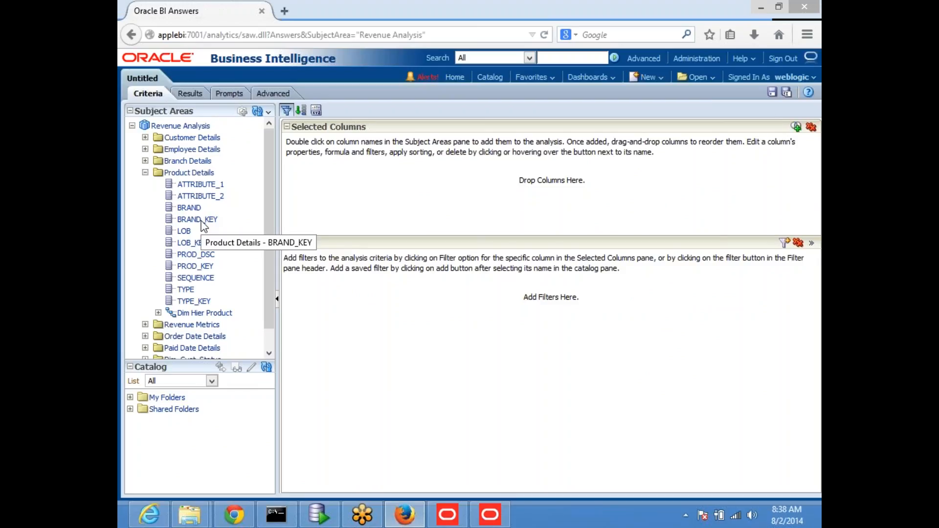
double_click(201, 220)
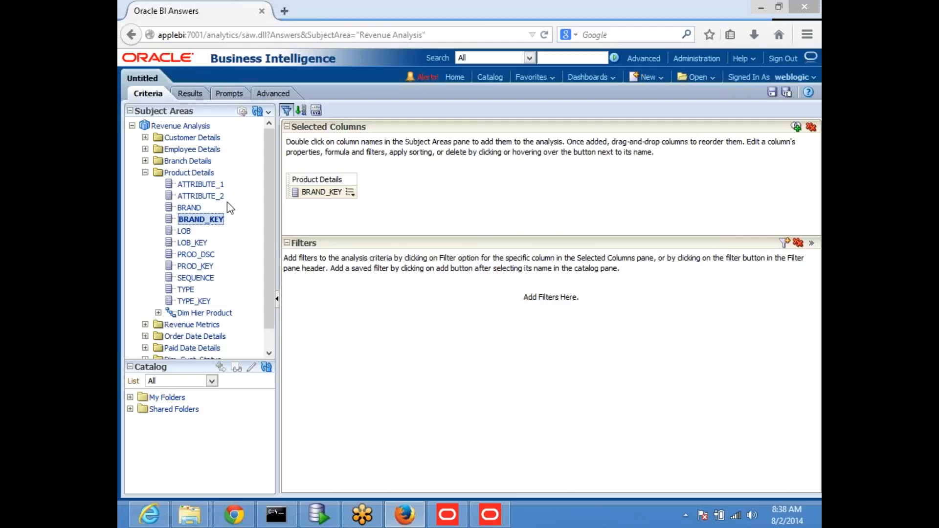
left_click(189, 93)
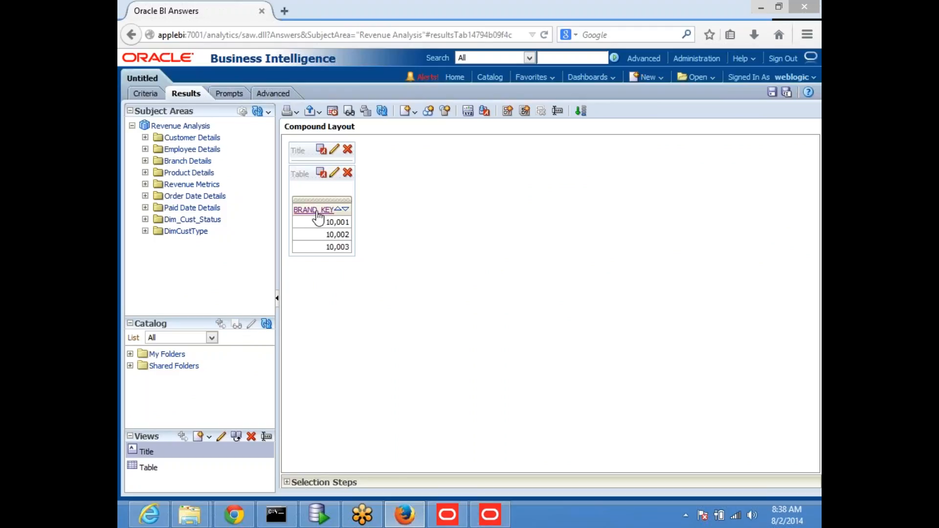
Drill the results from BRAND_KEY down to LOB, then return to the Administration Tool.
left_click(317, 211)
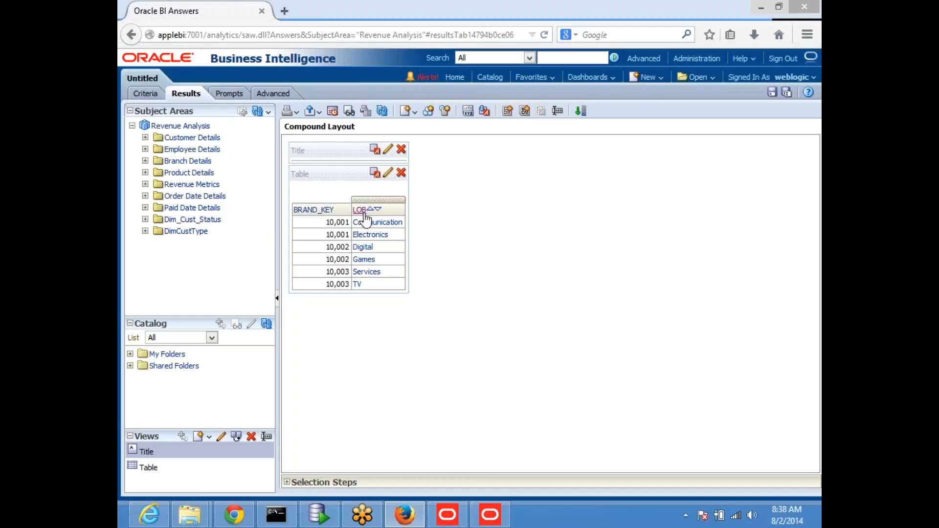
left_click(490, 517)
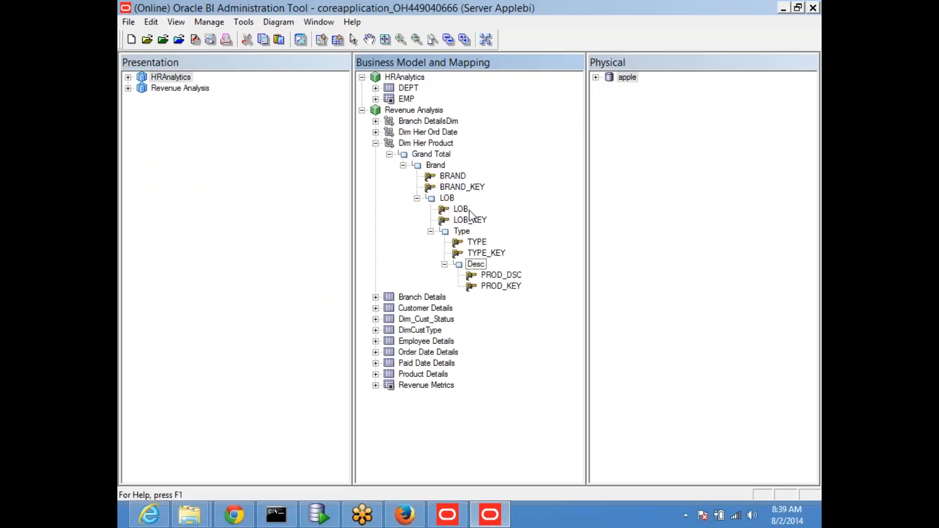
Point out LOB_KEY on the LOB level, compare with the Answers results, then open the LOB level.
left_click(462, 210)
left_click(467, 220)
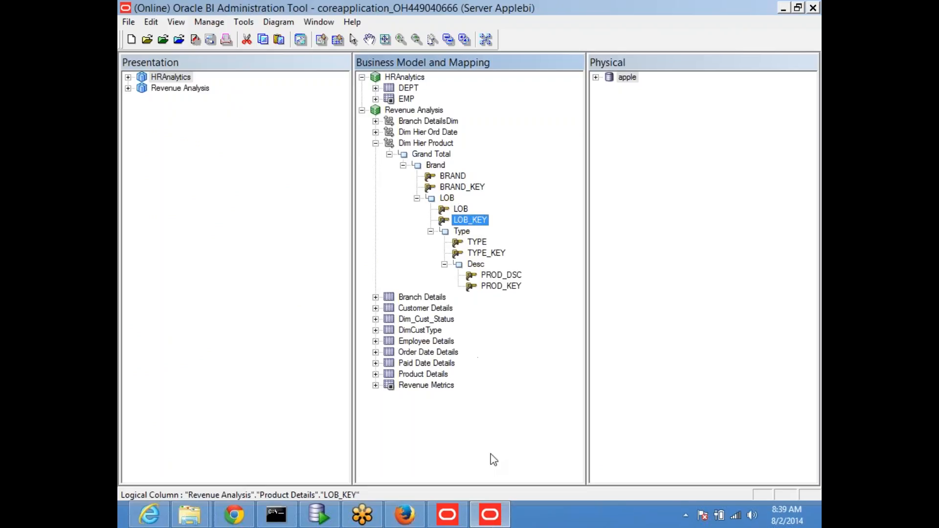
left_click(405, 515)
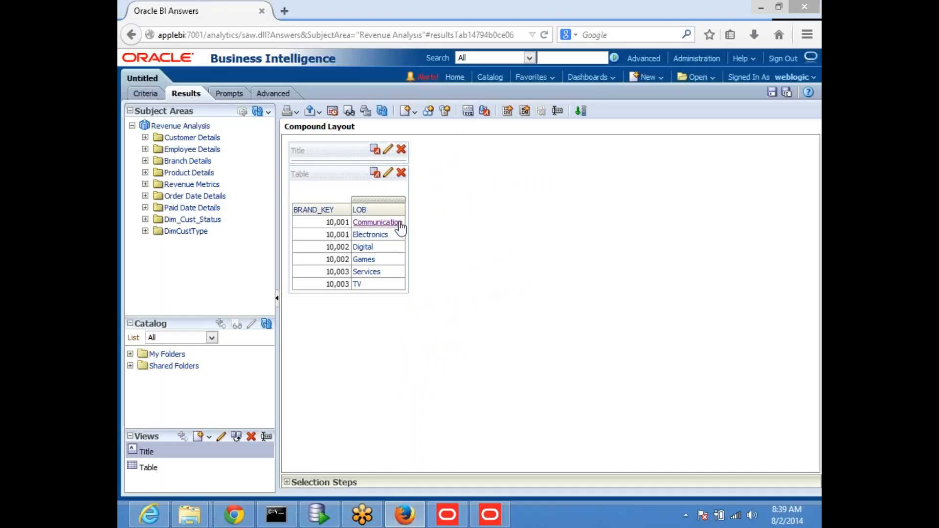
mouse_move(389, 212)
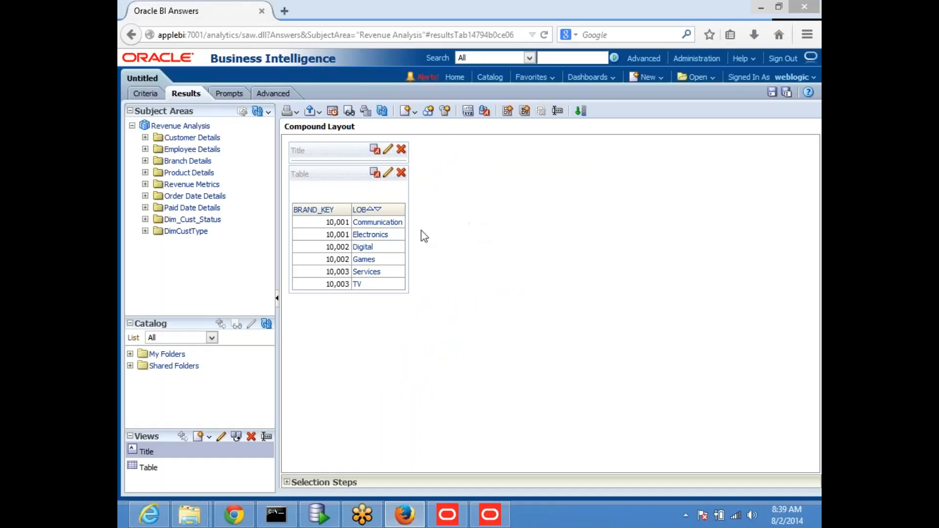
left_click(490, 514)
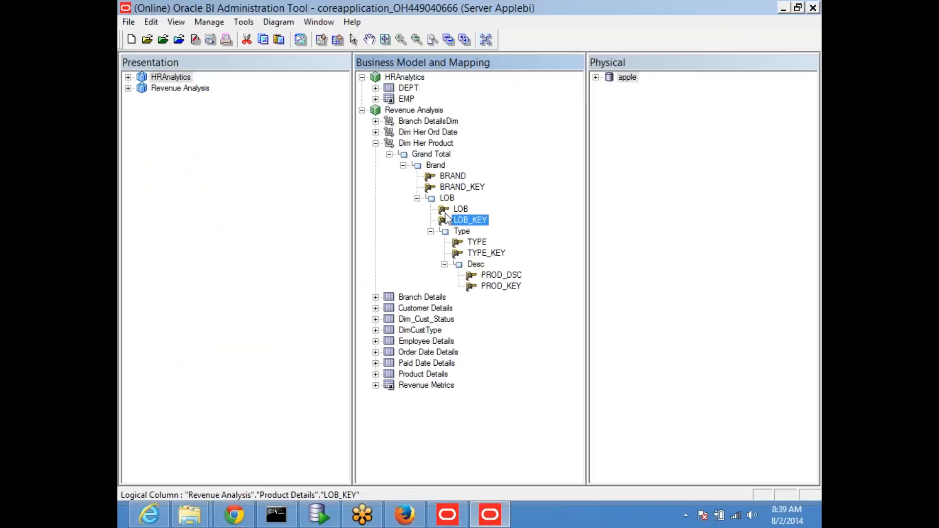
double_click(444, 198)
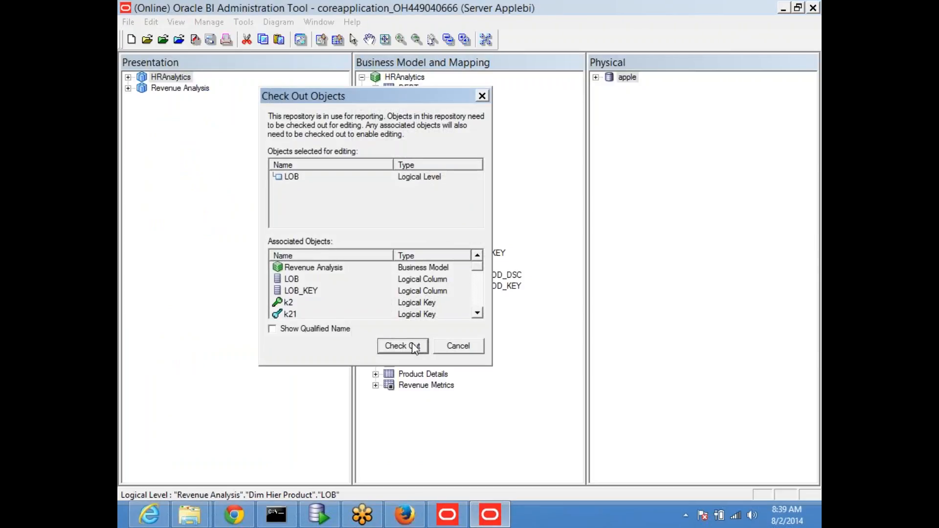
Check out LOB, review its keys k2 and k21 in widened properties, and cancel unchanged.
left_click(417, 345)
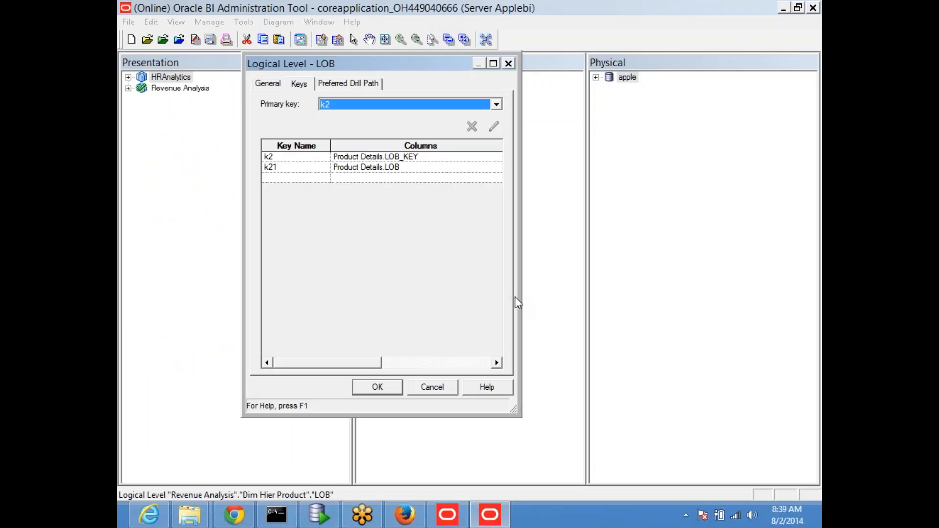
left_click_drag(518, 301, 799, 327)
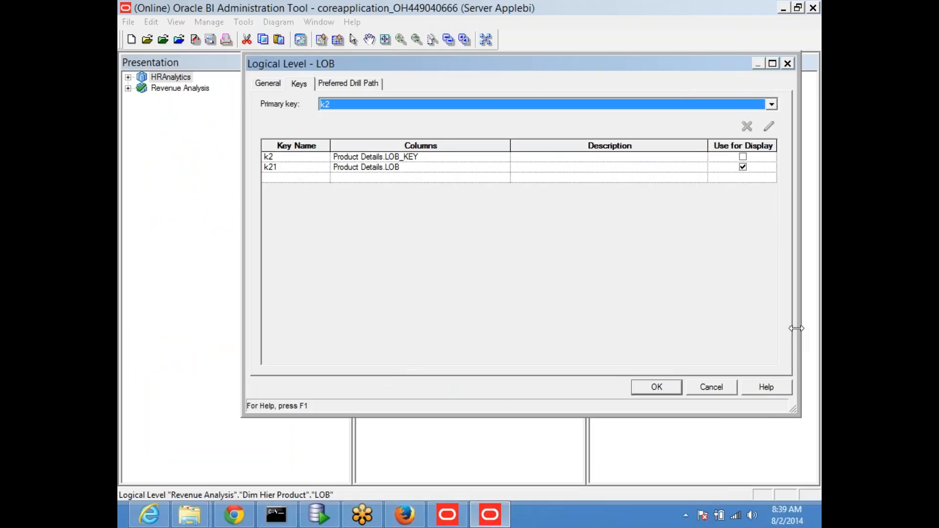
left_click(416, 167)
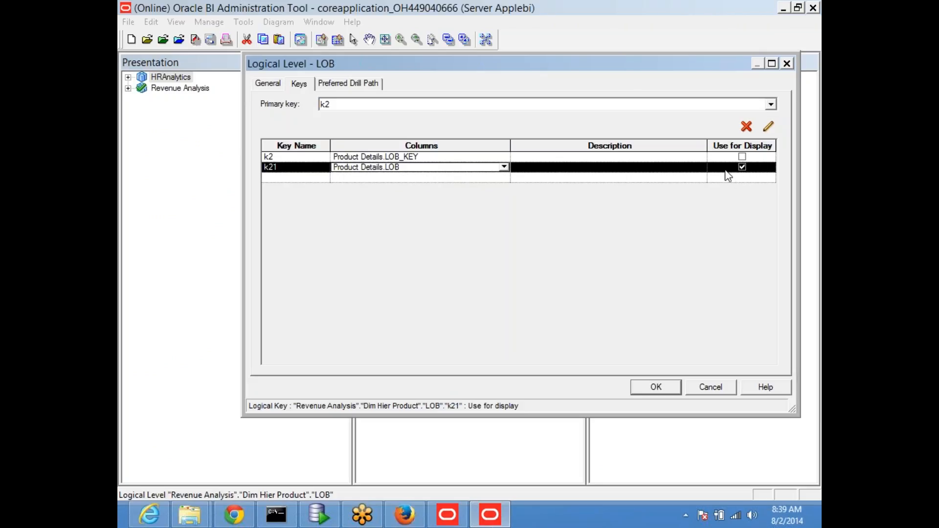
left_click(712, 387)
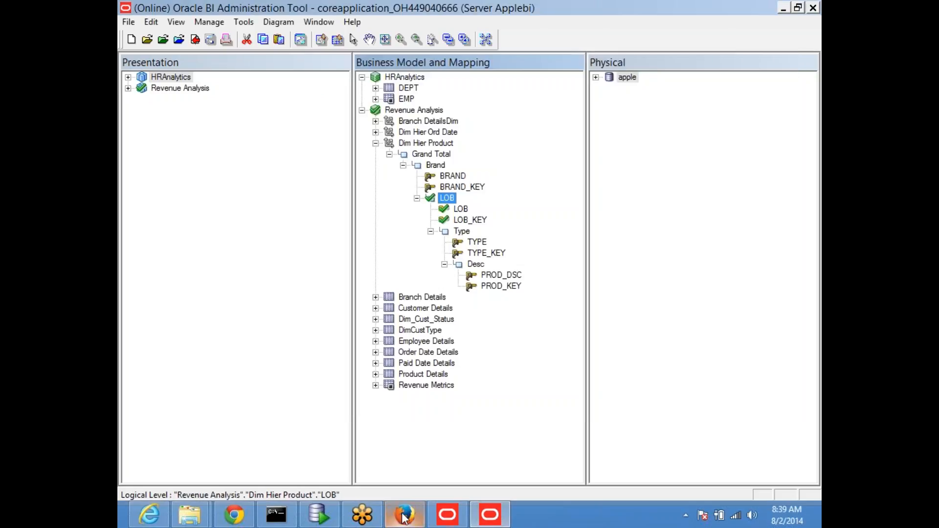
left_click(405, 515)
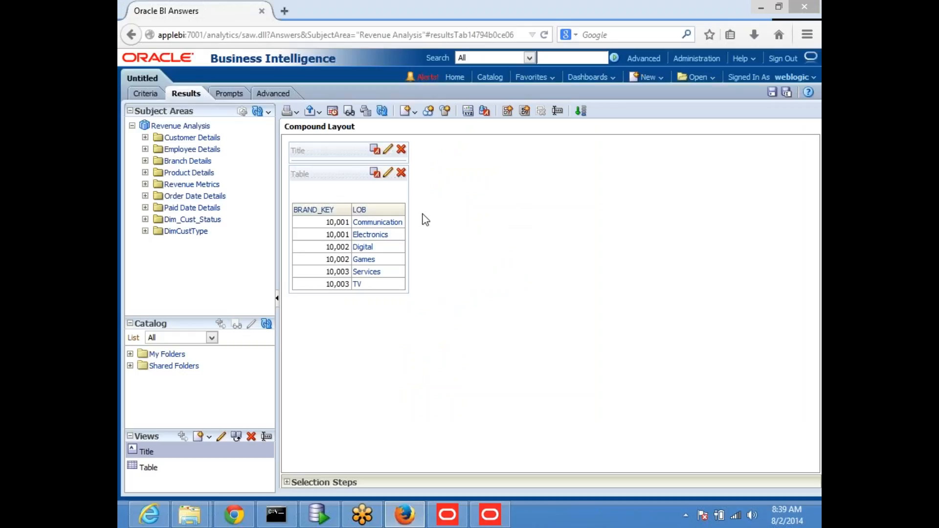
mouse_move(362, 215)
key("alt+Tab")
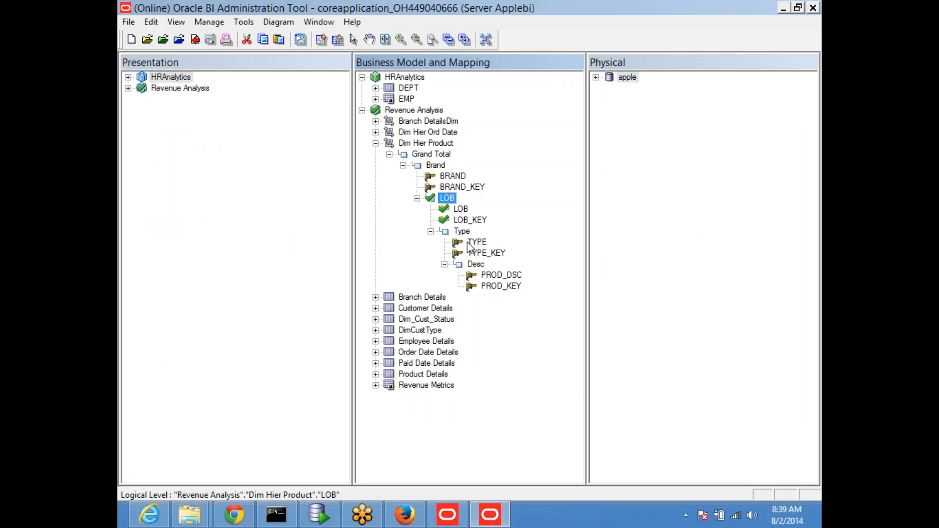
left_click(463, 232)
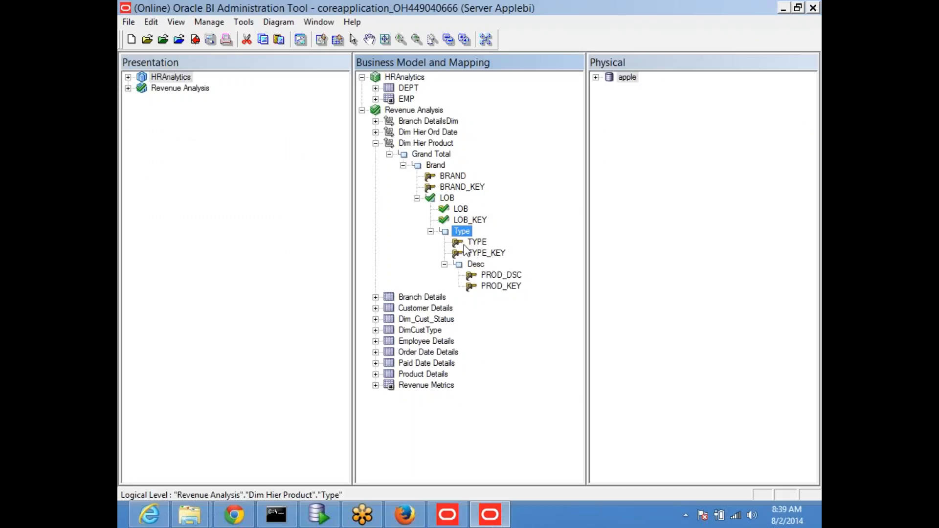
key("alt+Tab")
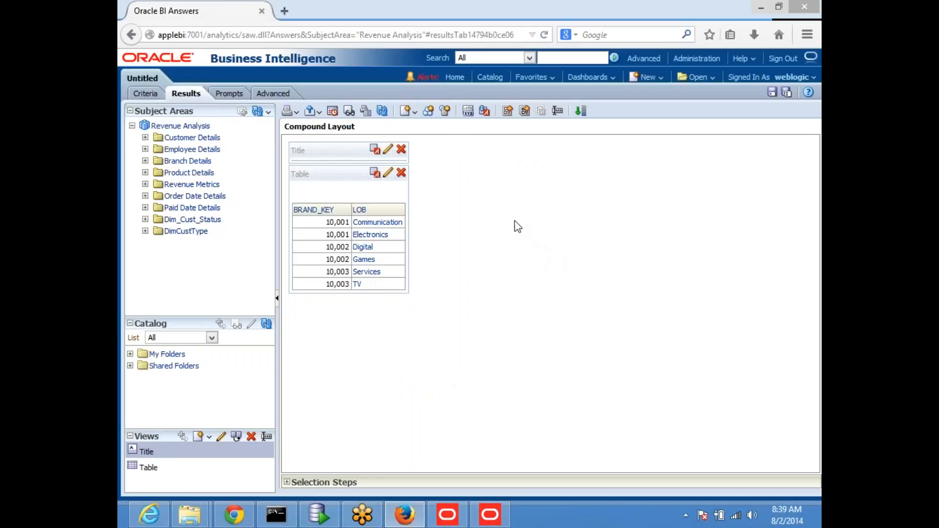
key("alt+Tab")
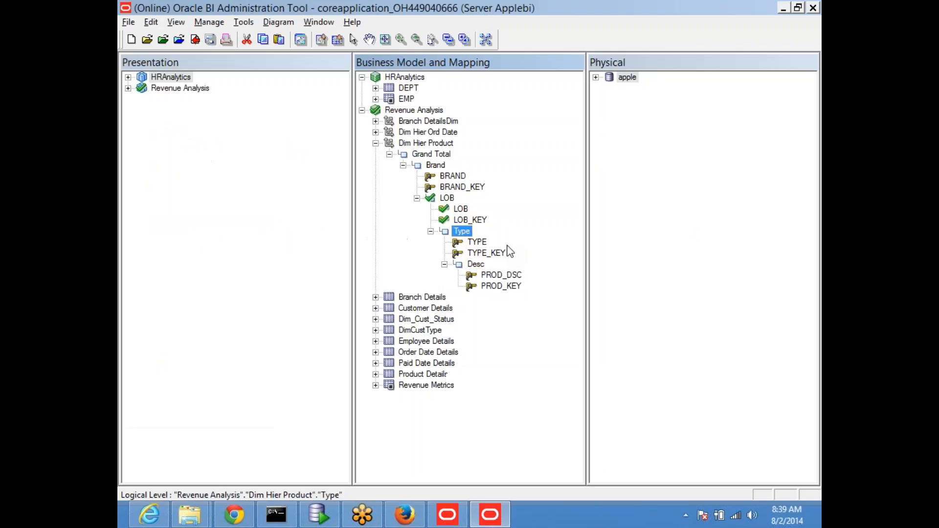
Open the Type level's properties without checking out and close them unchanged.
double_click(468, 236)
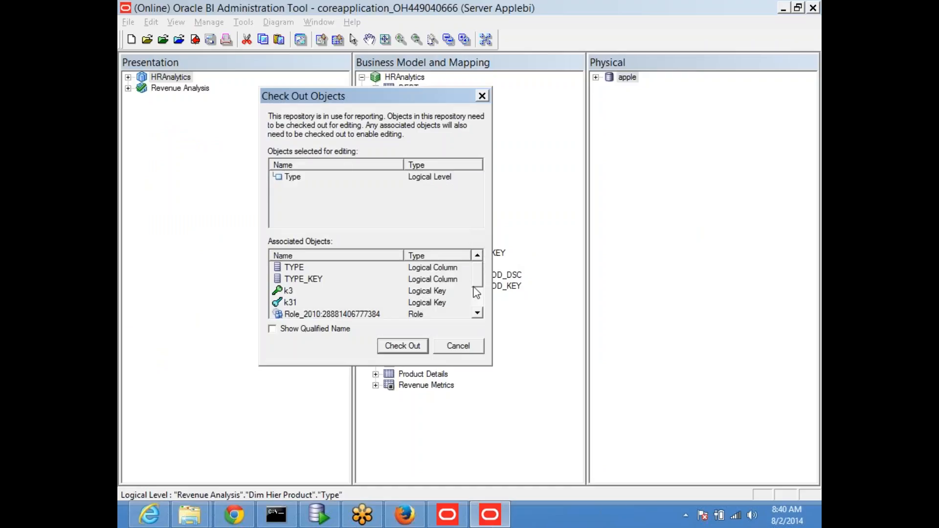
left_click(457, 345)
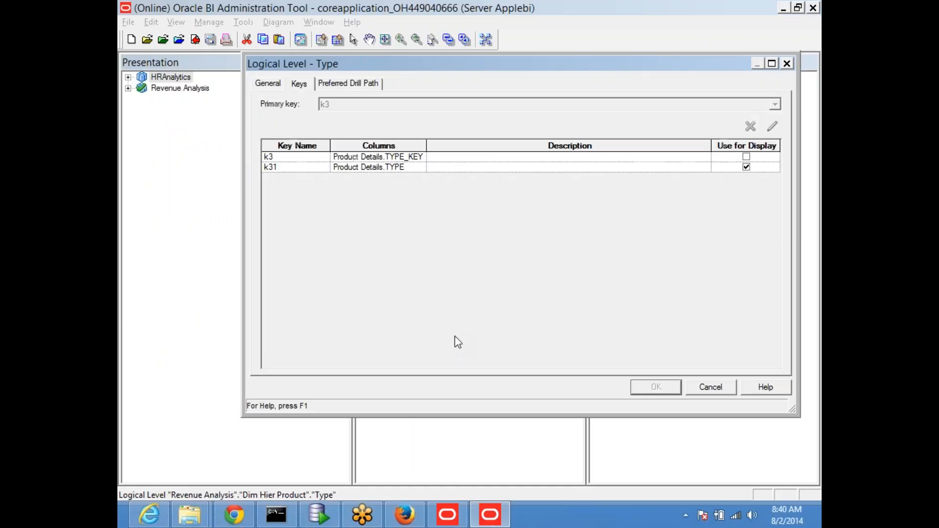
left_click(713, 387)
Drill the Answers results from LOB down to TYPE values, then return to the Administration Tool.
key("alt+Tab")
left_click(364, 209)
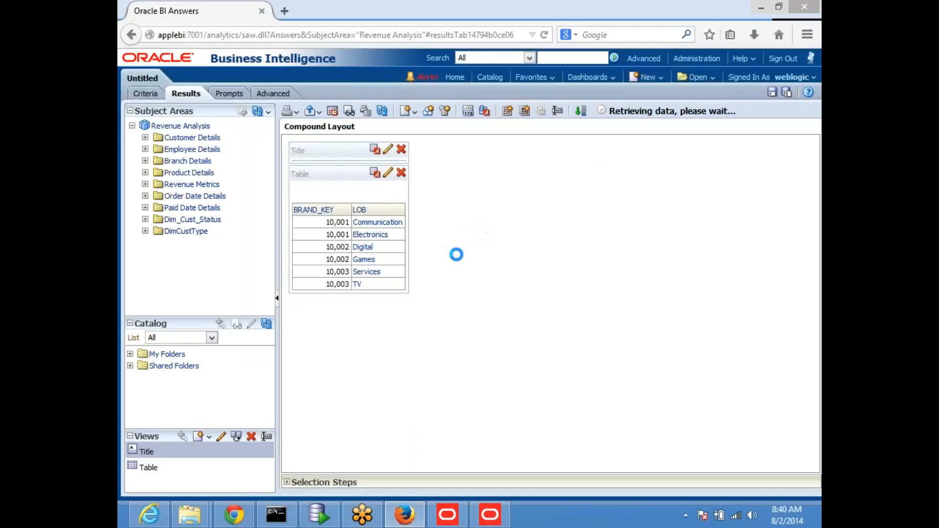
left_click(414, 211)
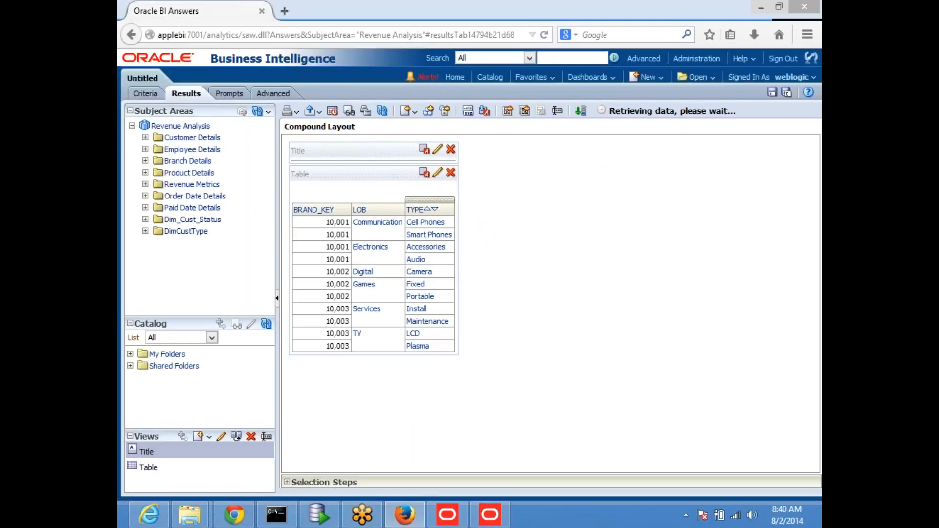
key("alt+Tab")
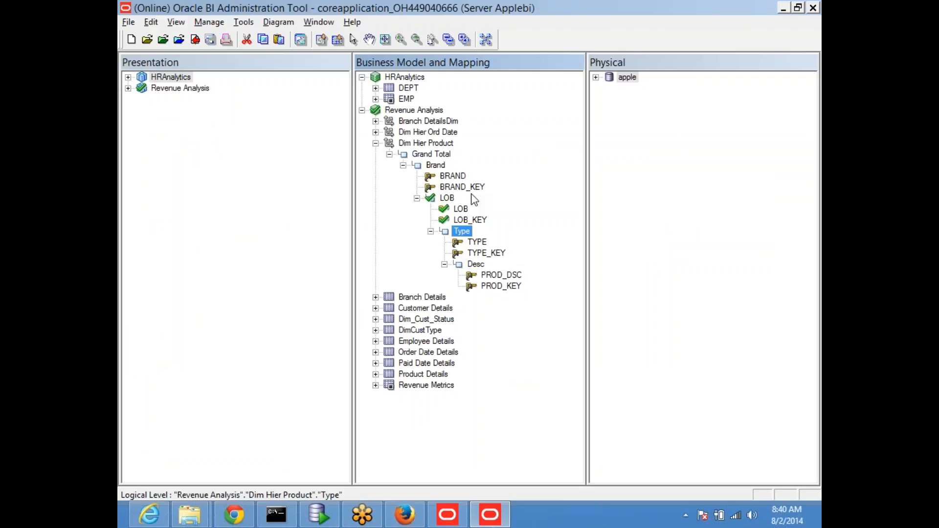
left_click(815, 35)
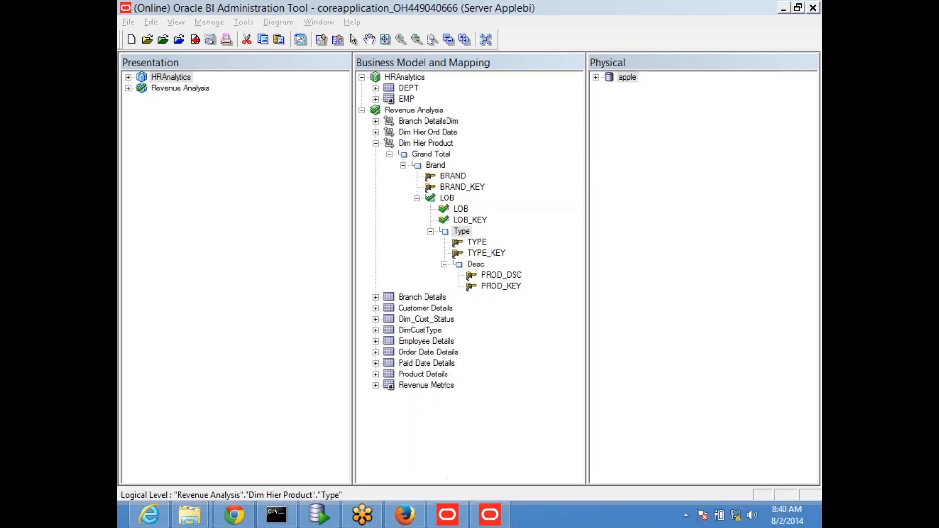
left_click(490, 514)
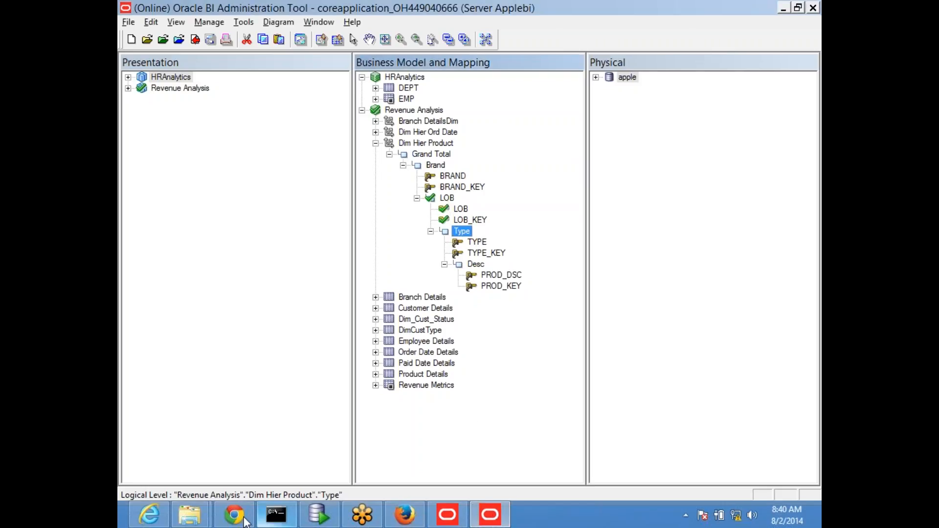
left_click(199, 520)
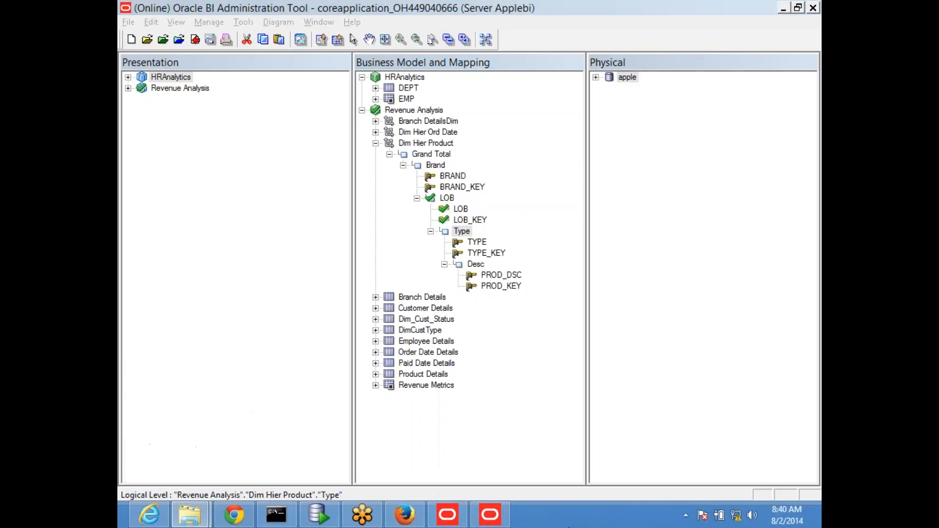
Launch Excel via Win+R, maximize it, and open the recent obiee_NEW workbook.
key("super+r")
type("excel")
key("Return")
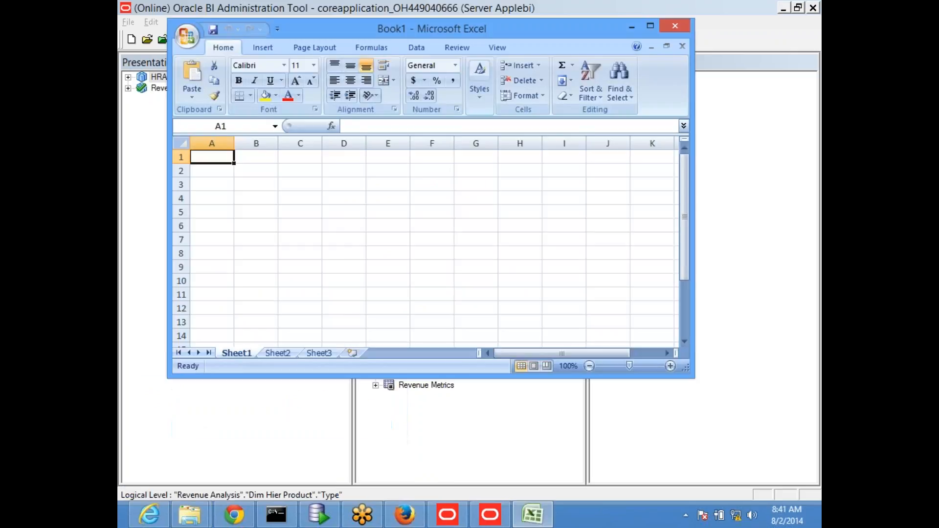
double_click(562, 35)
left_click(131, 15)
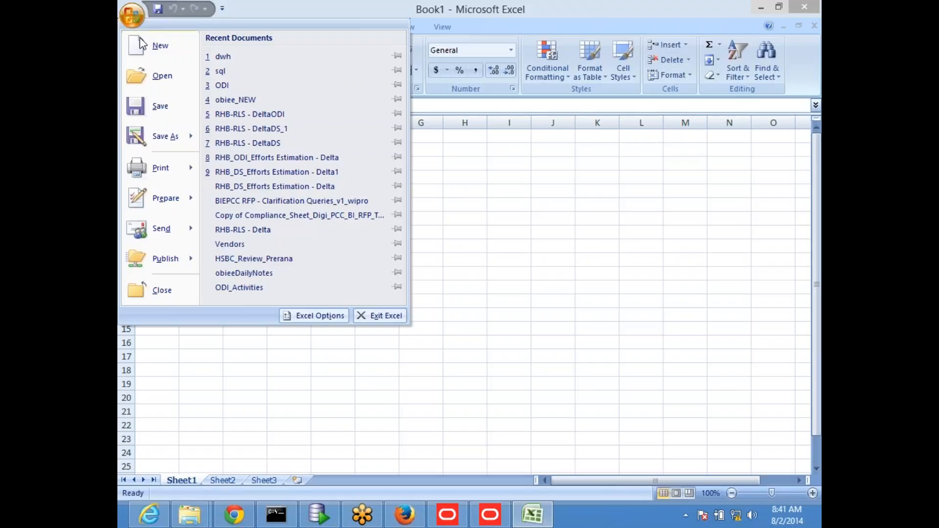
left_click(241, 100)
scroll(388, 352, "up", 2)
scroll(389, 285, "down", 2)
scroll(389, 285, "up", 3)
scroll(386, 280, "down", 3)
Explain the Sheet20 table: India in H18, hyderabad in F18:F19, street1 in C18.
left_click(604, 300)
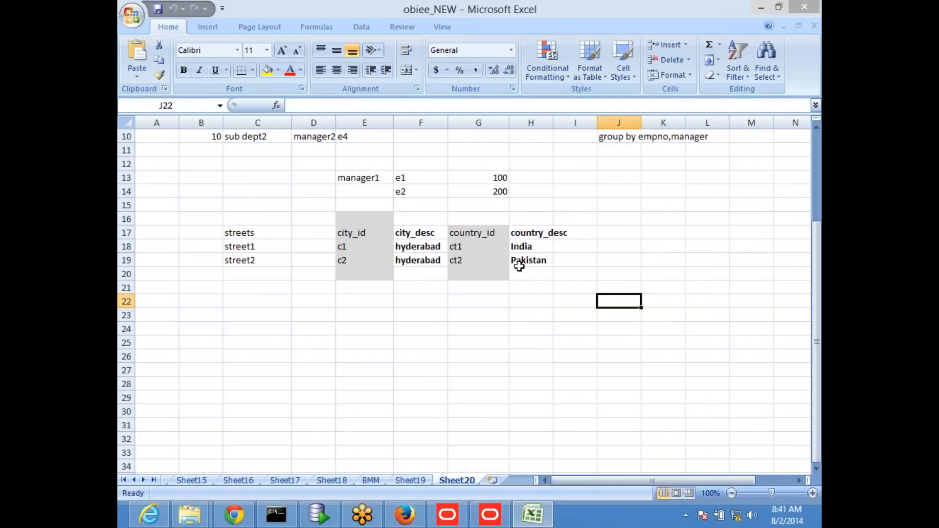
left_click(542, 249)
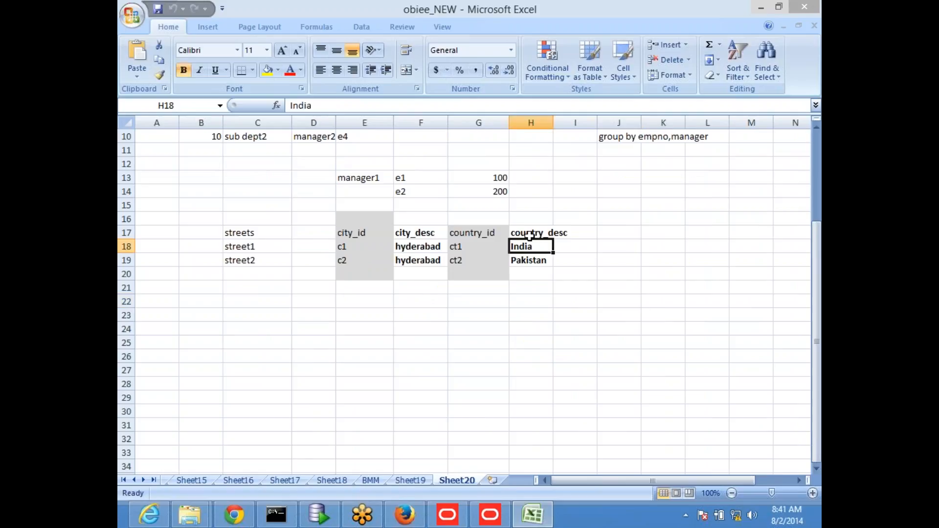
left_click(439, 247)
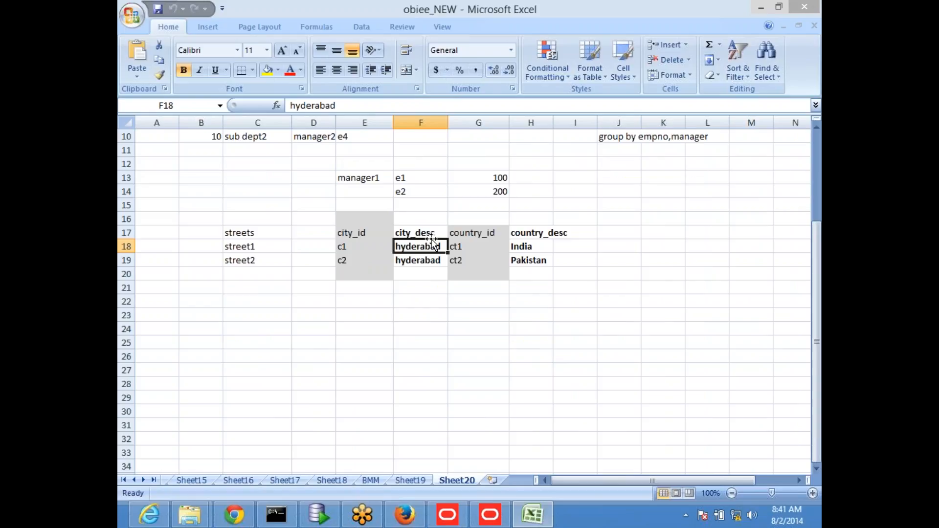
left_click_drag(432, 232, 432, 256)
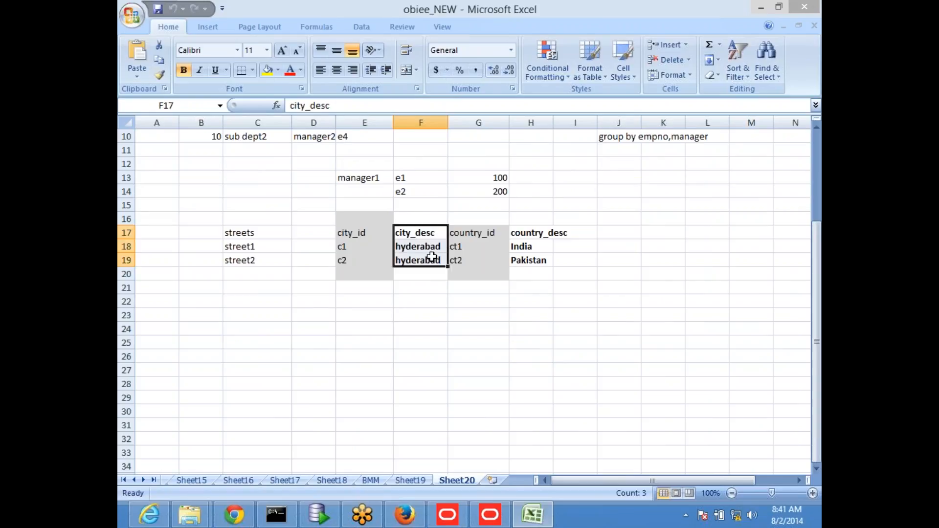
left_click(430, 303)
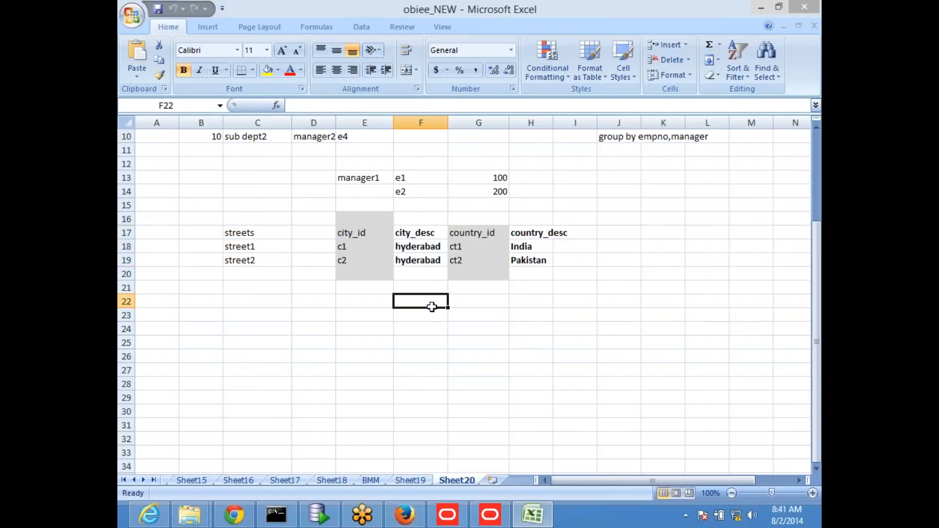
left_click(417, 250)
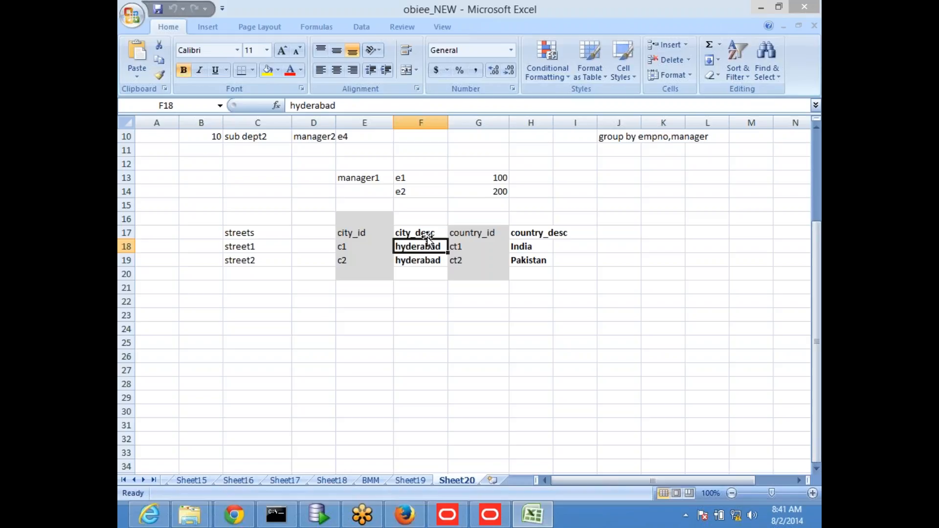
left_click(430, 264)
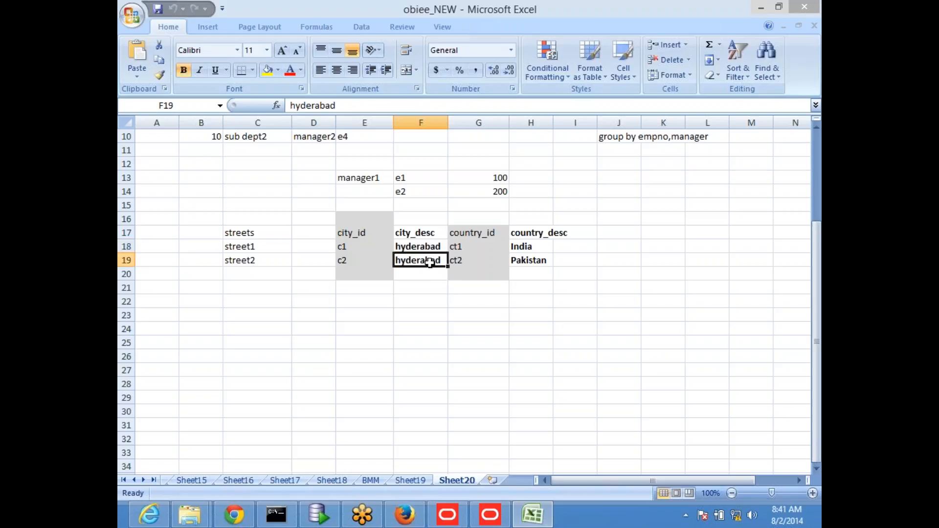
left_click(425, 247)
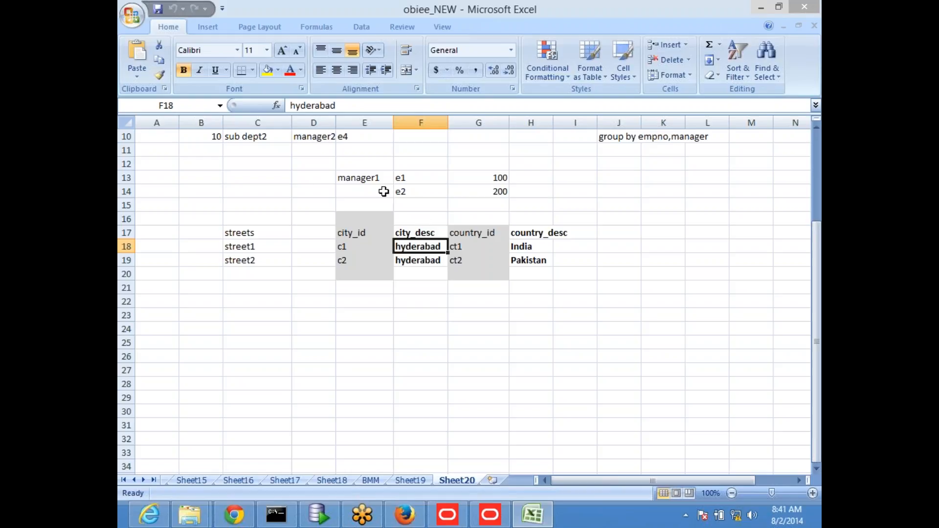
left_click(268, 246)
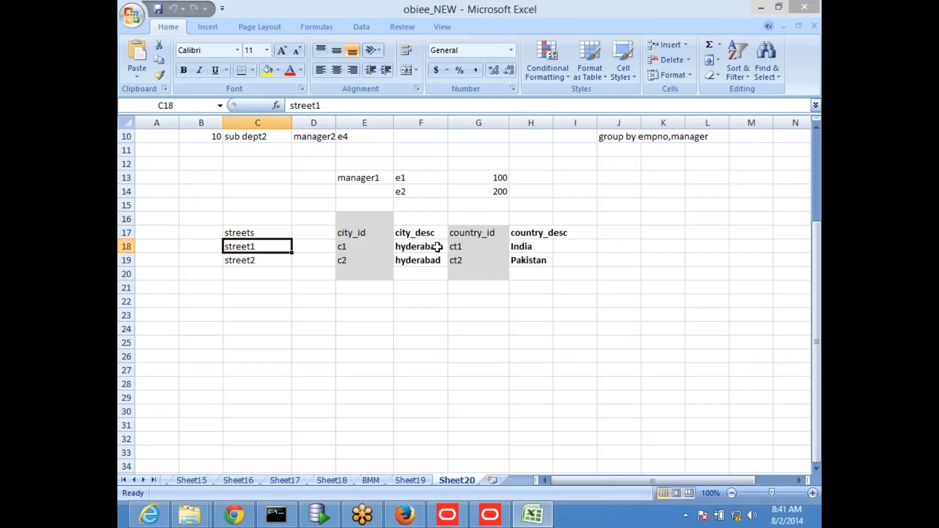
key("alt+Tab")
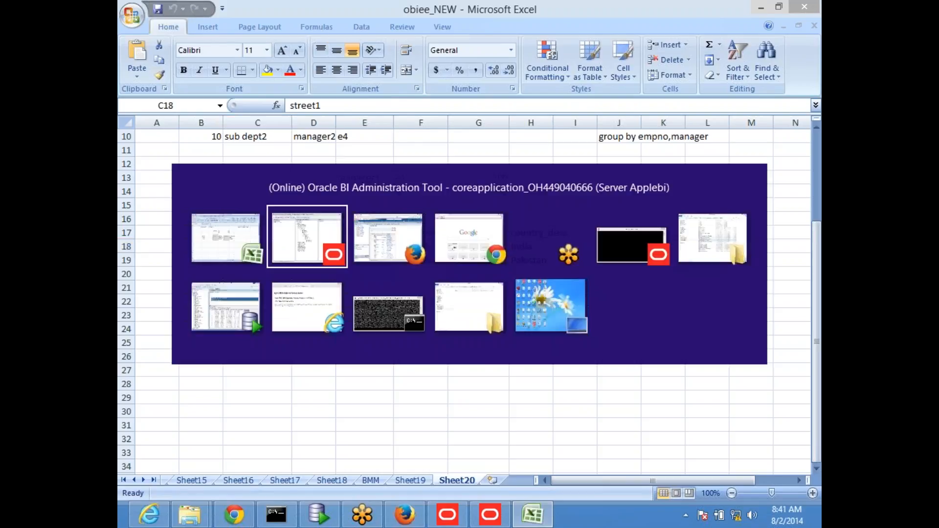
left_click(495, 516)
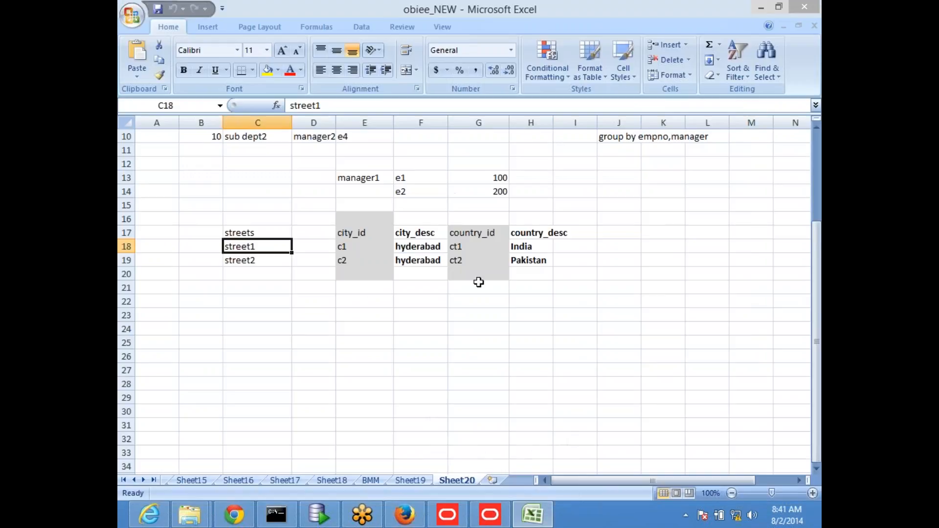
Rebuild the analysis with only BRAND, then drill into HomeView to add LOB with a BRAND = HomeView filter.
left_click(404, 514)
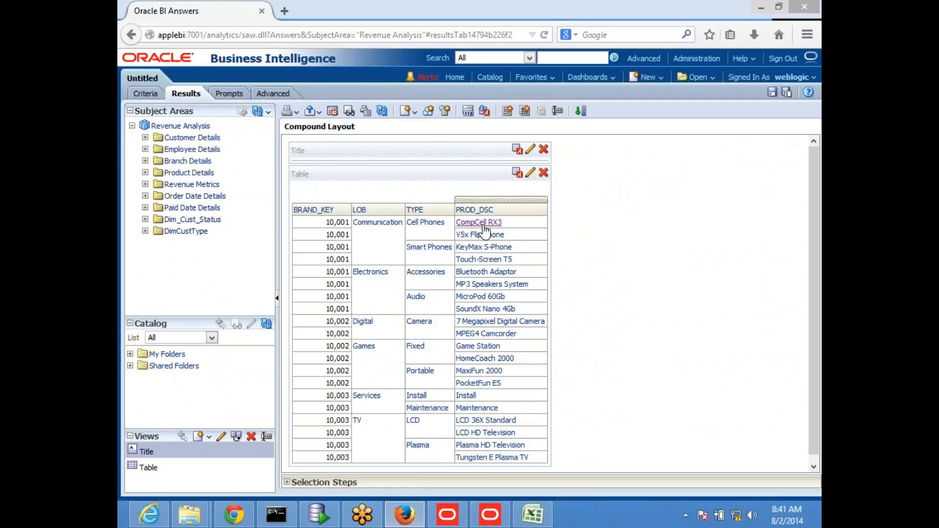
left_click(137, 96)
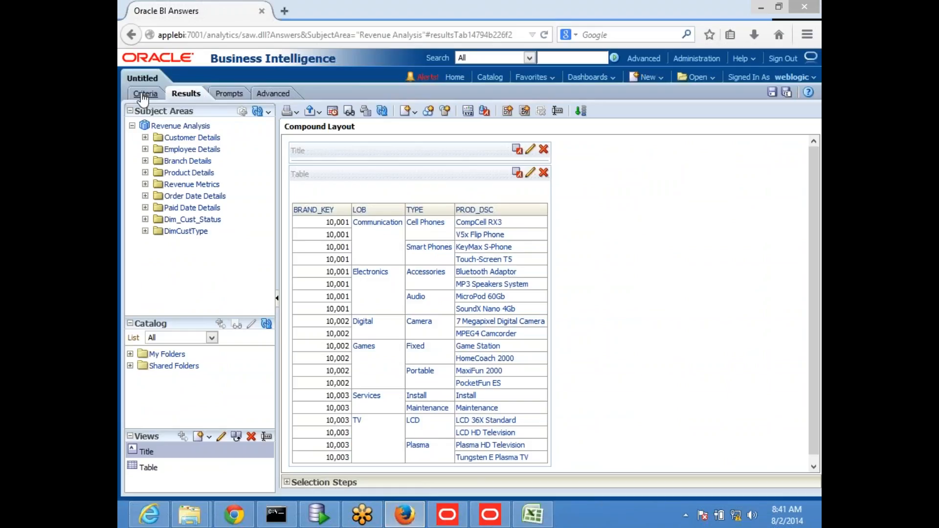
left_click(817, 23)
left_click(811, 128)
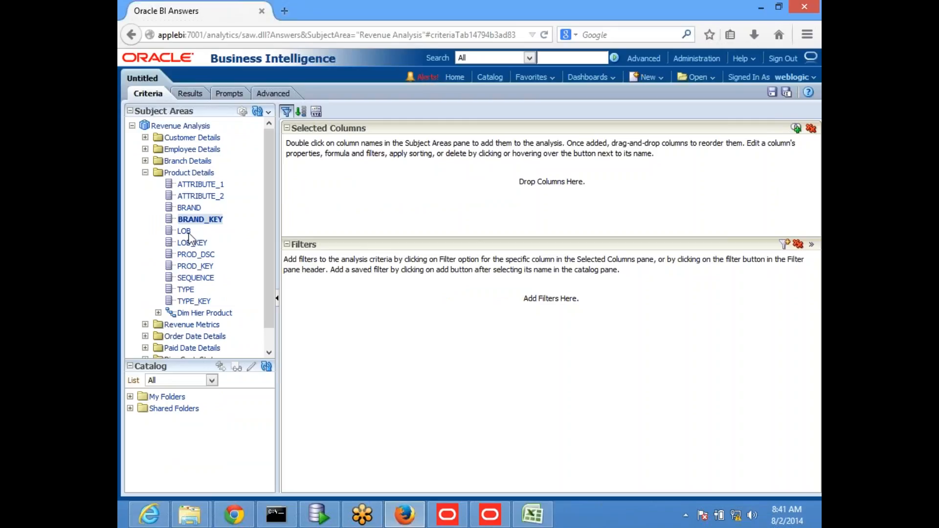
double_click(191, 209)
left_click(189, 93)
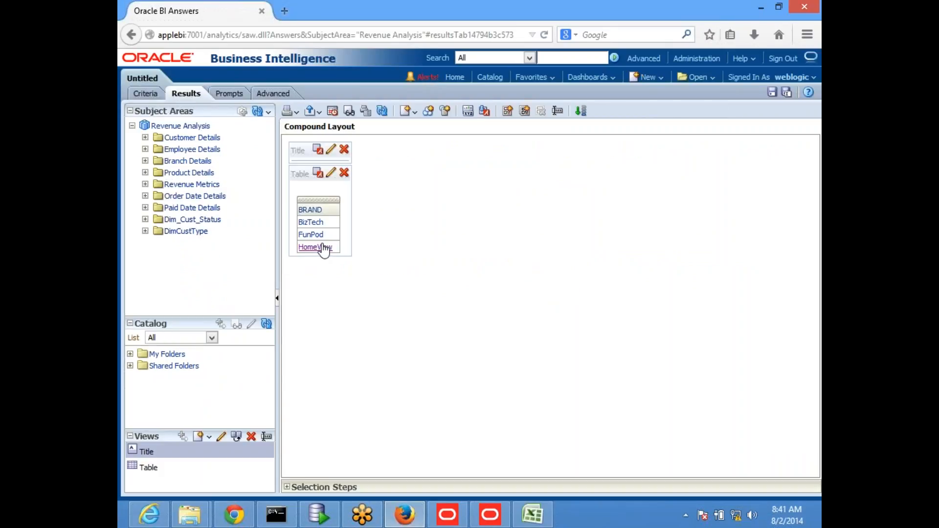
left_click(318, 247)
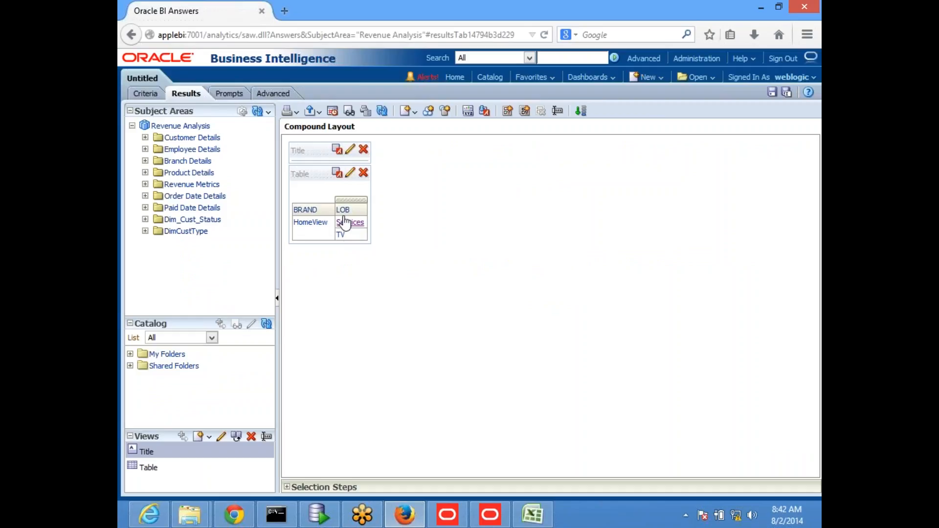
left_click(144, 95)
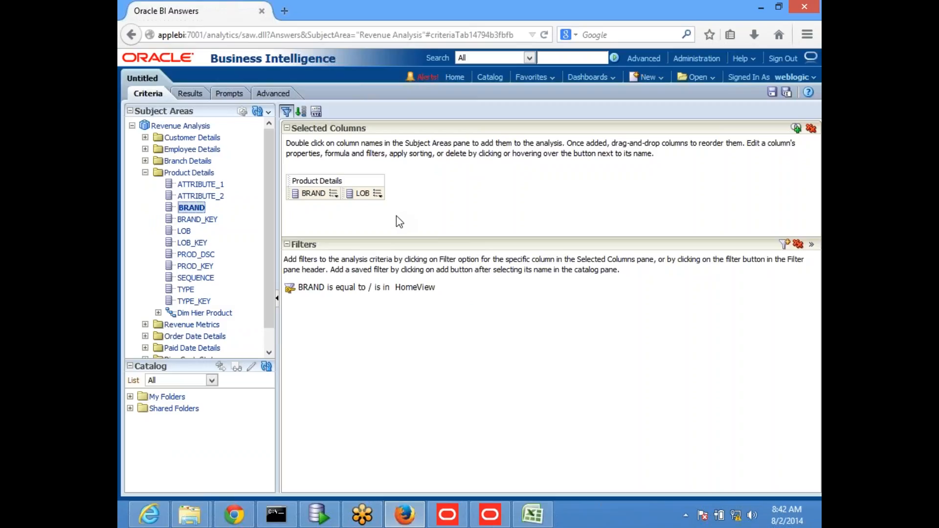
Bring the Administration Tool back to the front via the Excel notes.
key("alt+Tab")
left_click(396, 355)
left_click(490, 515)
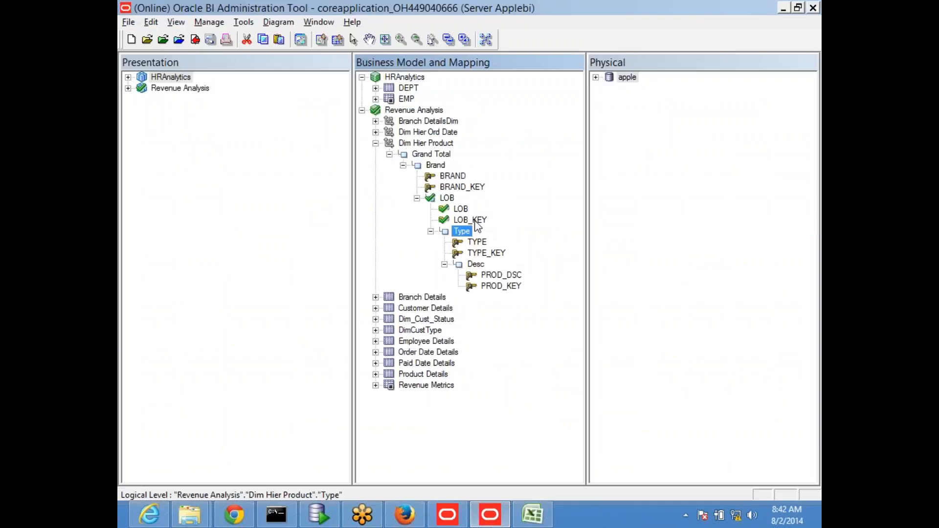
Point out LOB_KEY, minimize the Admin Tool, and select city_desc cells F17:F19 in Excel.
left_click(472, 221)
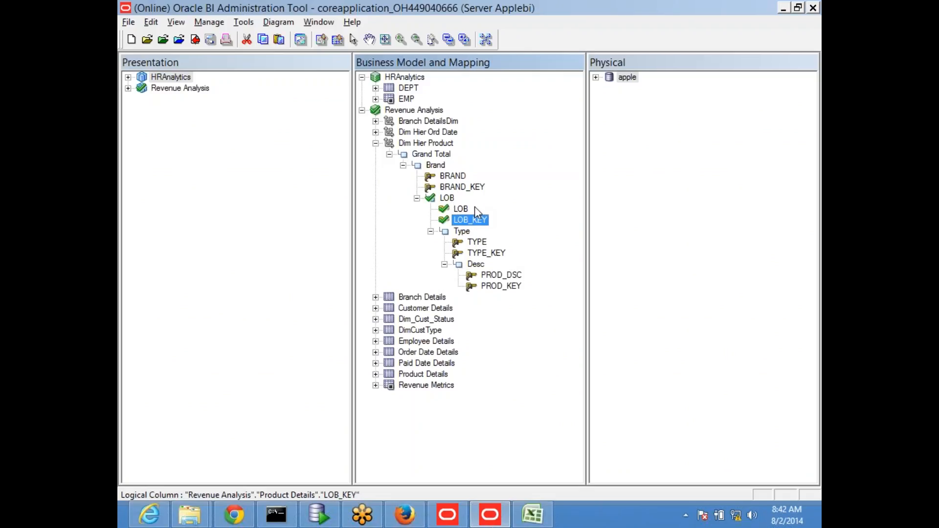
left_click(498, 510)
left_click_drag(418, 234, 421, 263)
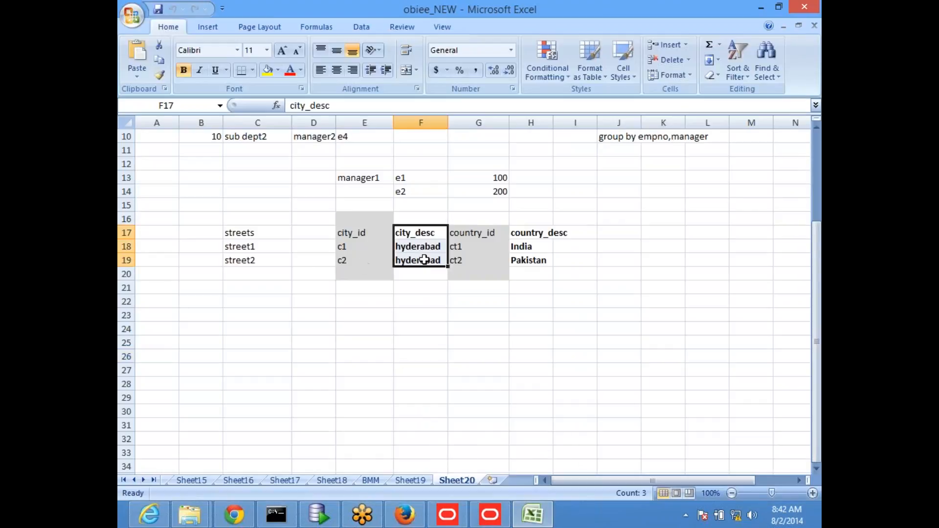
Deselect the sheet cells and restore the Administration Tool window.
left_click(497, 368)
left_click(508, 518)
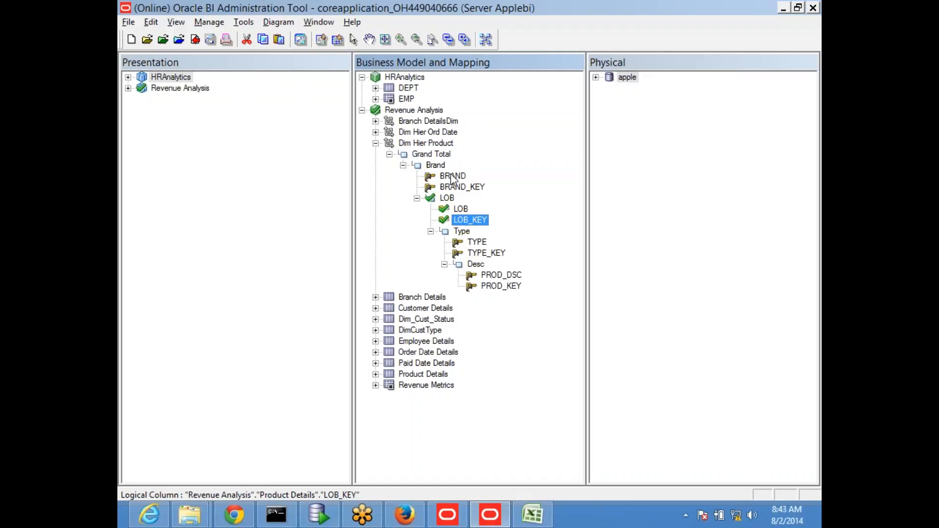
Check out the BRAND column for editing and close its properties.
double_click(451, 174)
left_click(392, 350)
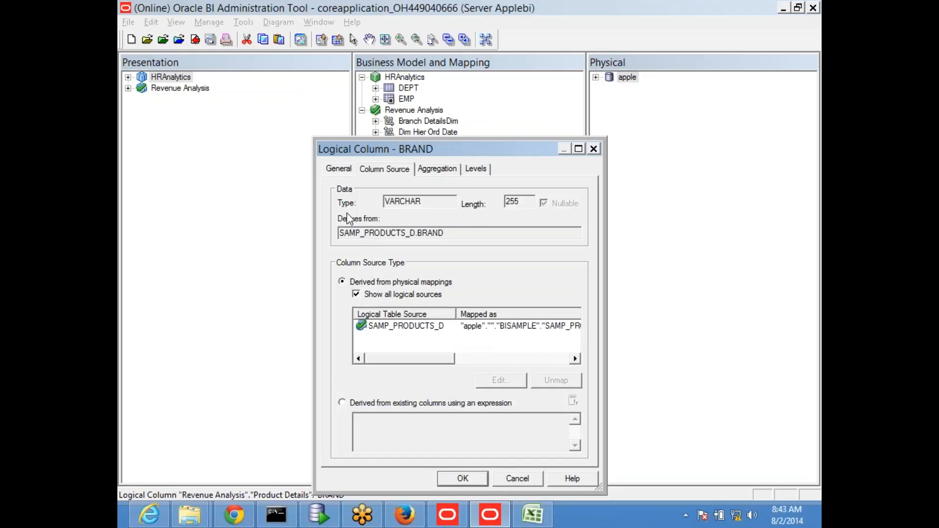
left_click(596, 159)
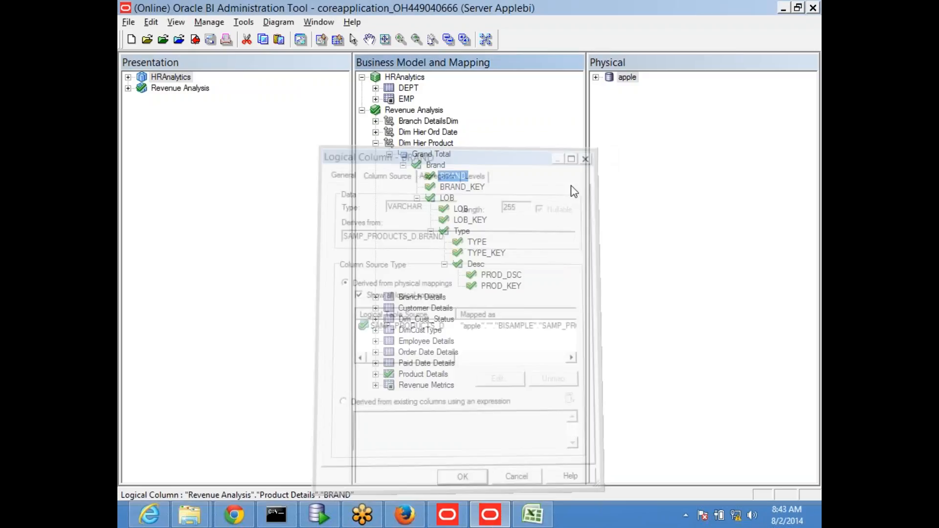
Check out the LOB level and view its keys: k2 on LOB_KEY primary, k21 on LOB for display.
double_click(447, 199)
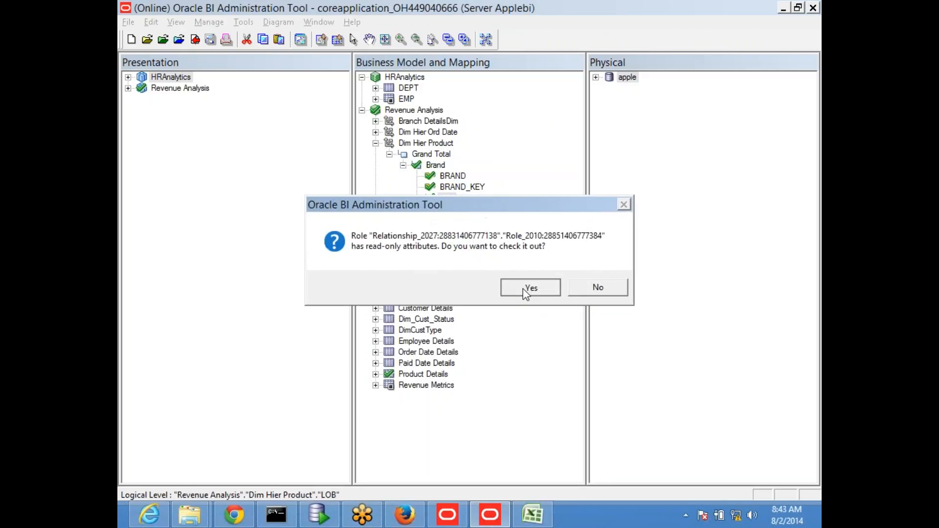
left_click(525, 287)
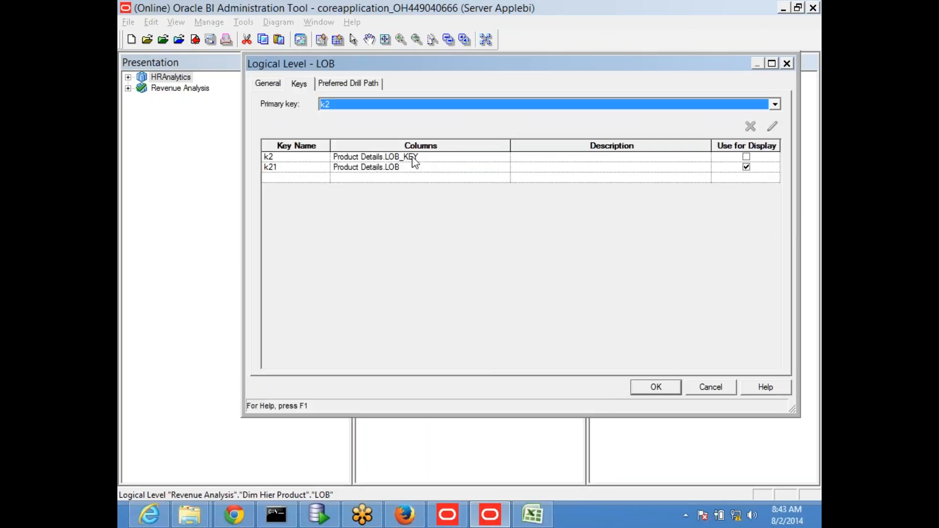
left_click_drag(330, 145, 317, 145)
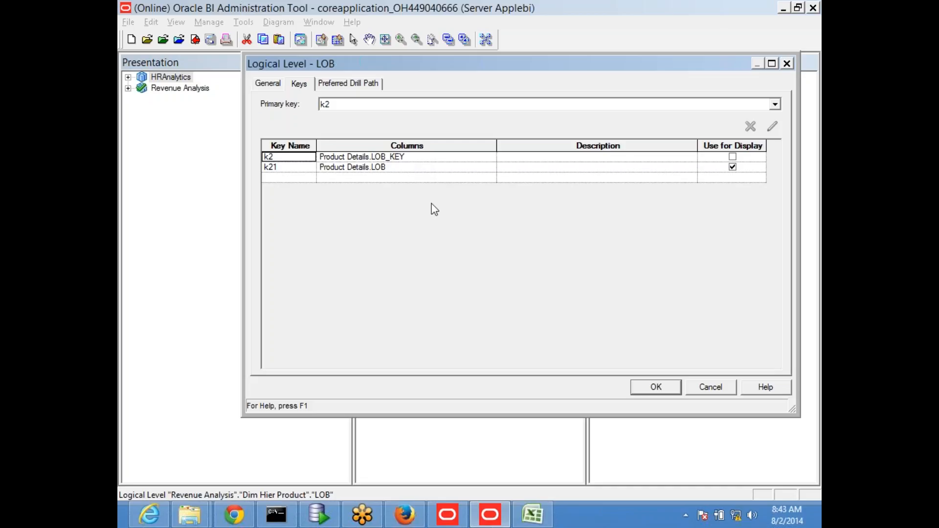
left_click(532, 514)
left_click(385, 318)
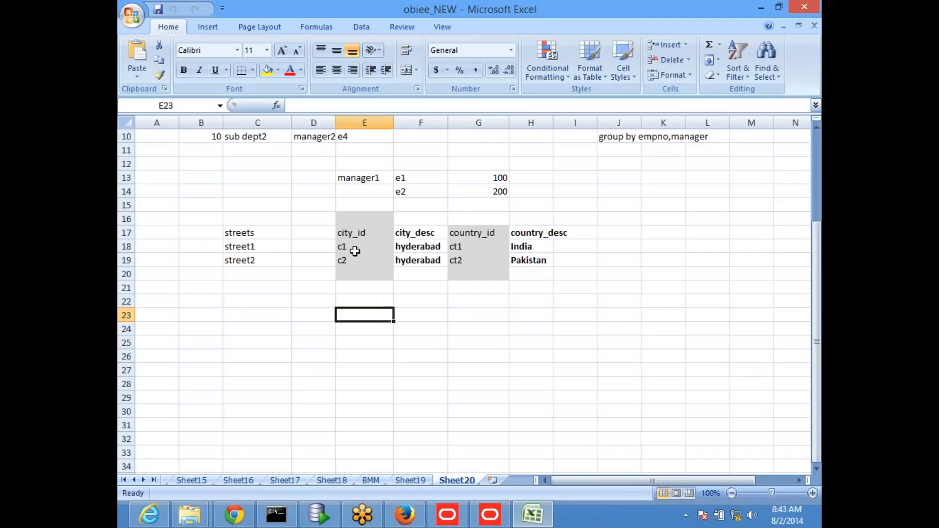
left_click_drag(352, 234, 419, 262)
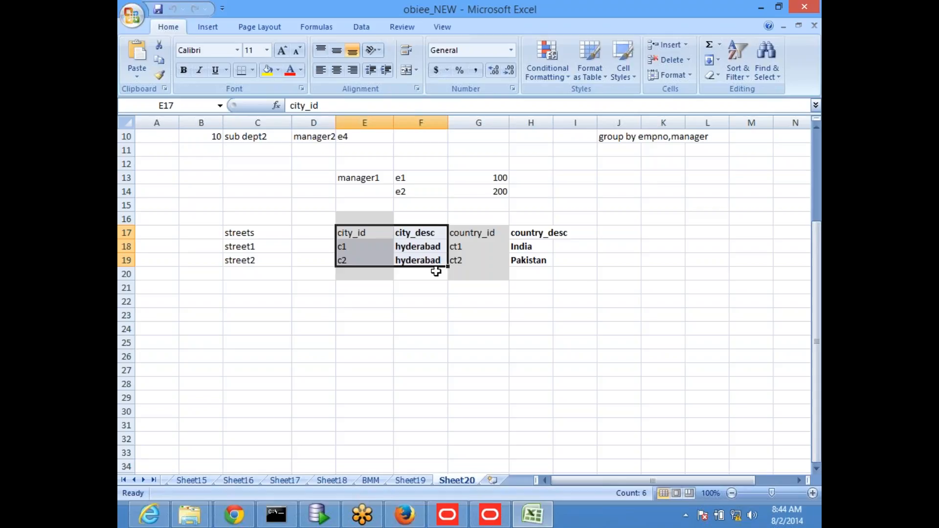
left_click(761, 7)
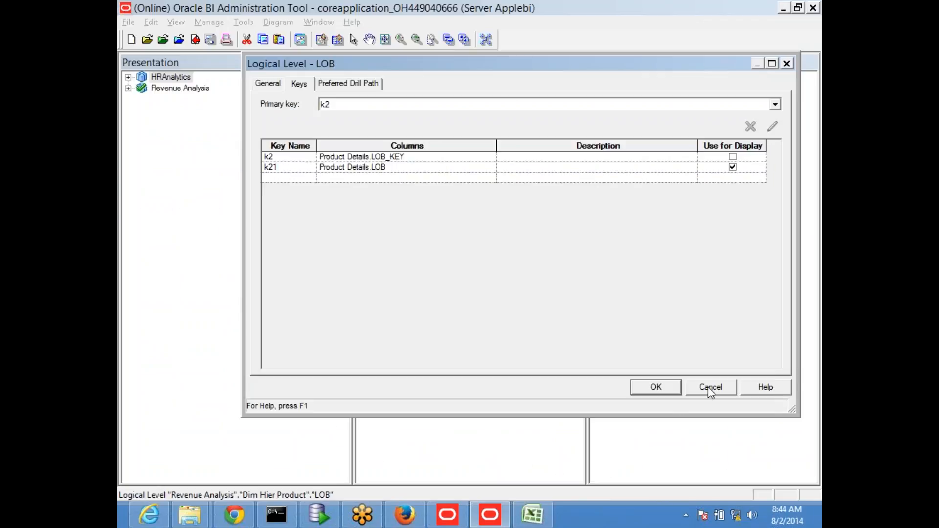
Close and reopen the LOB level dialog, then bring up the Windows Networks panel.
left_click(710, 387)
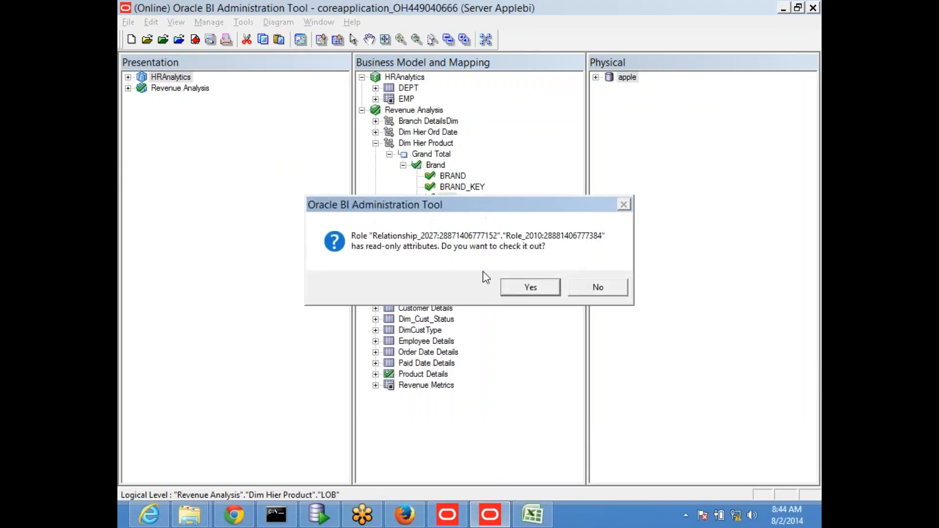
left_click(524, 292)
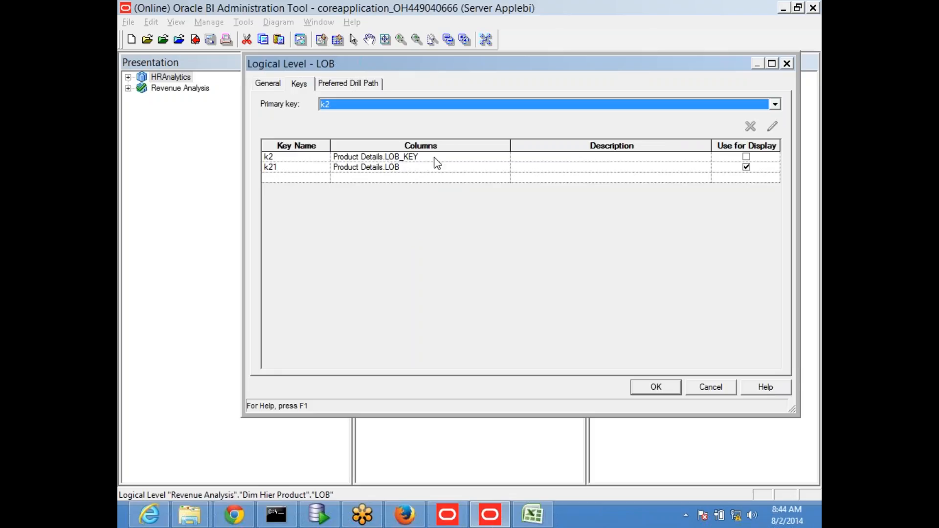
left_click(811, 286)
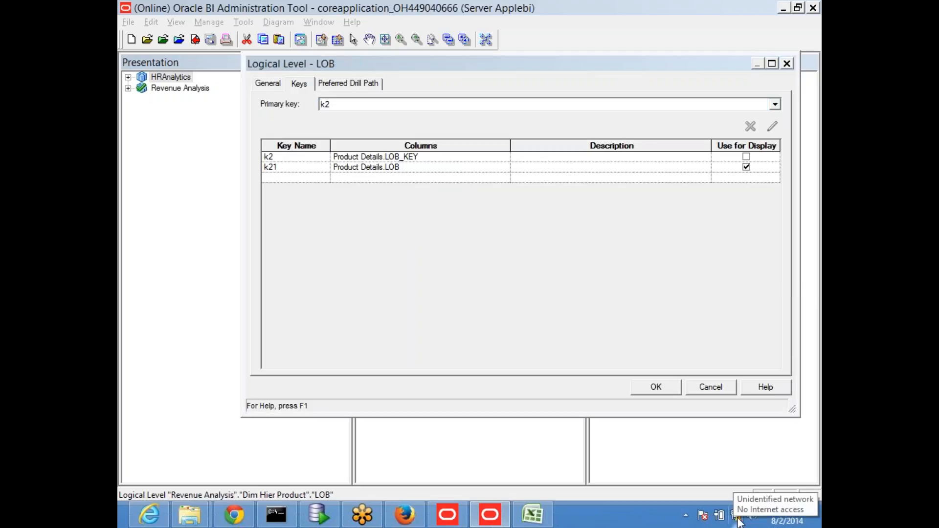
left_click(740, 522)
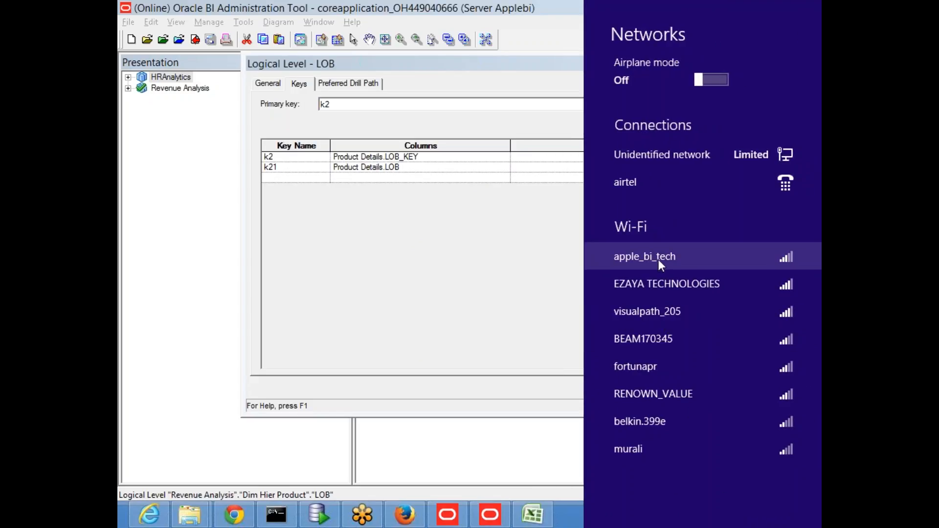
Connect to the apple_bi_tech Wi-Fi network and close the Networks panel.
left_click(660, 257)
left_click(763, 337)
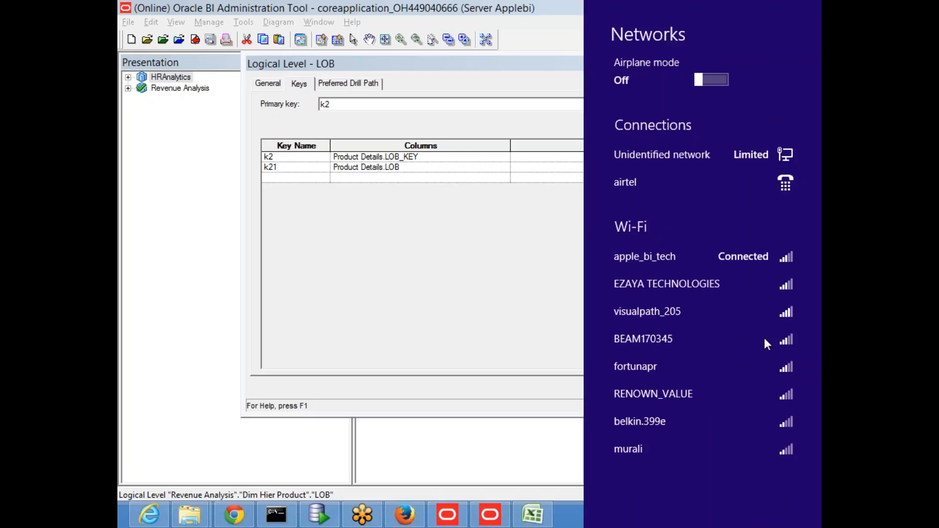
left_click(574, 520)
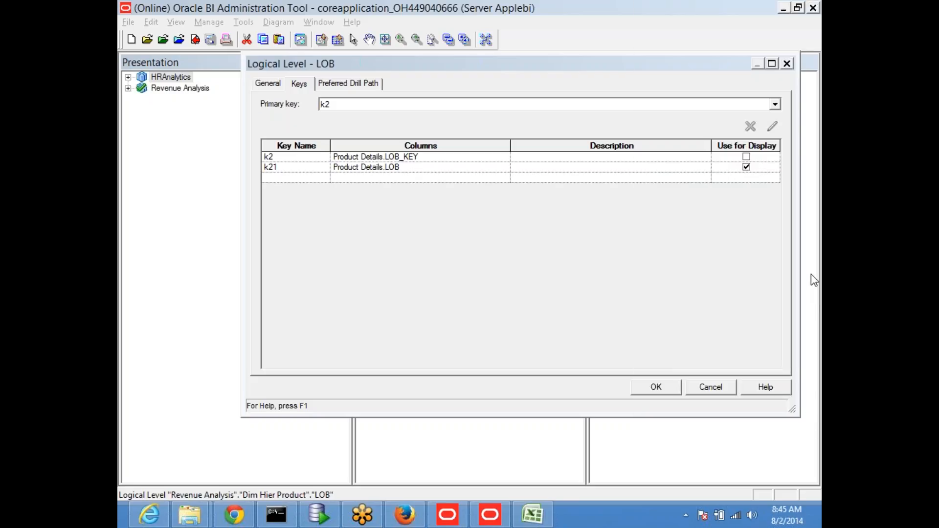
Dismiss the new audio hardware notice and show the Windows Networks panel again.
left_click(494, 292)
mouse_move(740, 521)
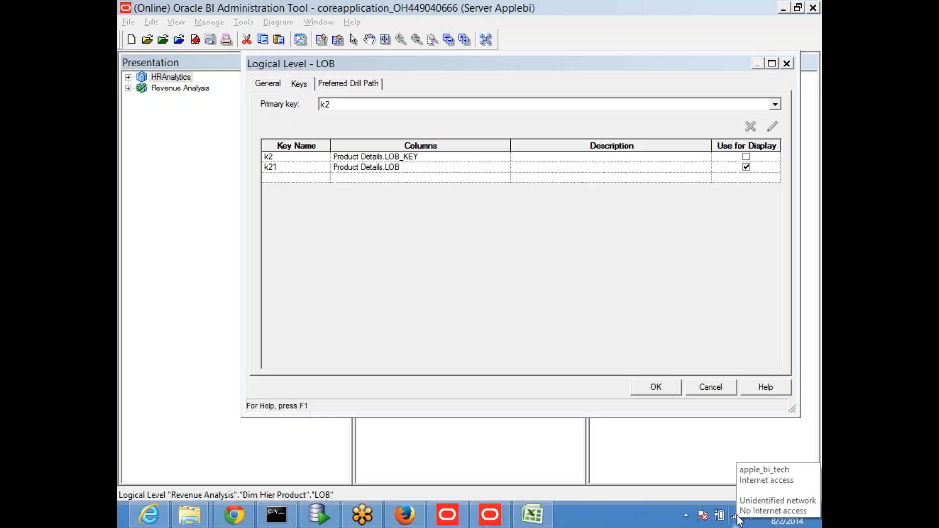
left_click(739, 520)
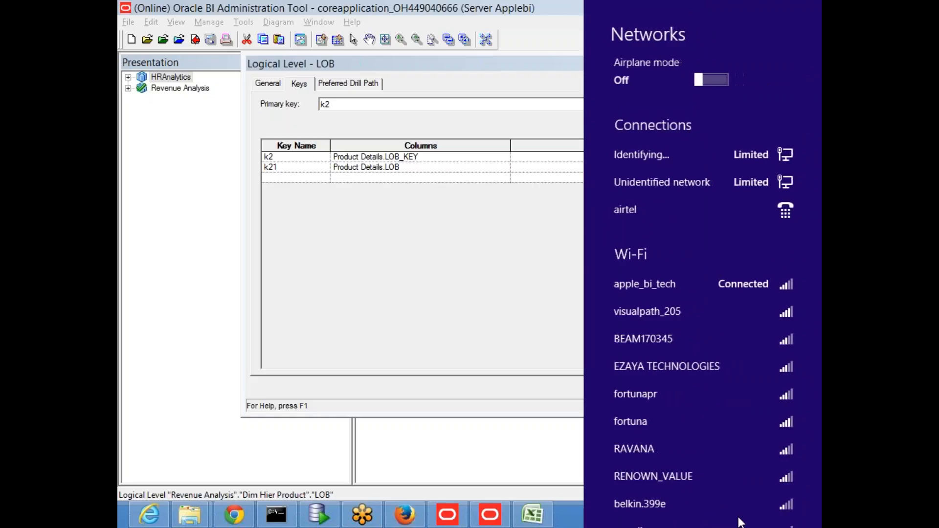
Disconnect from the apple_bi_tech Wi-Fi and close the Networks panel.
left_click(676, 257)
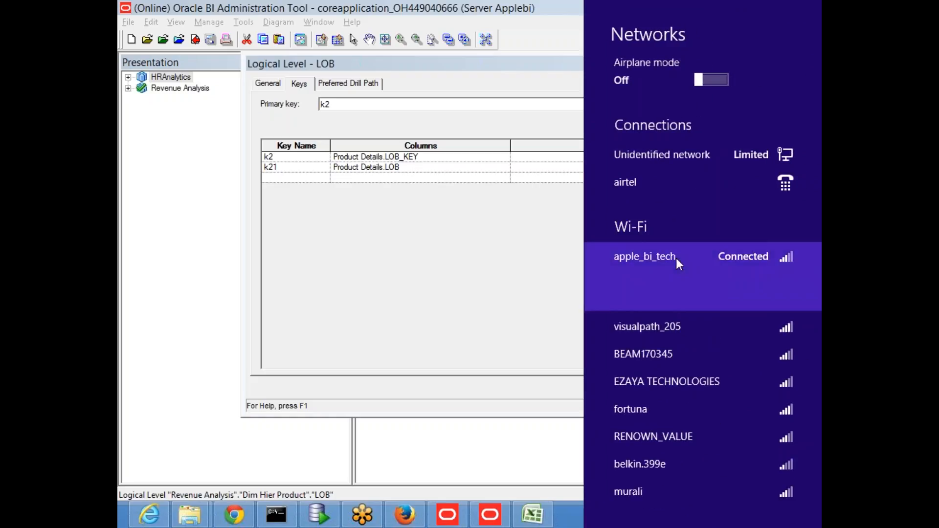
left_click(761, 294)
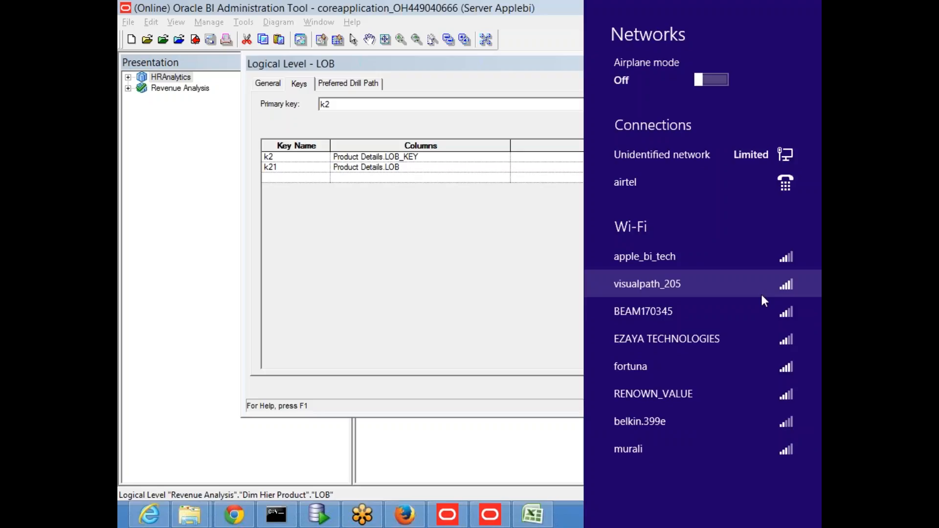
left_click(569, 523)
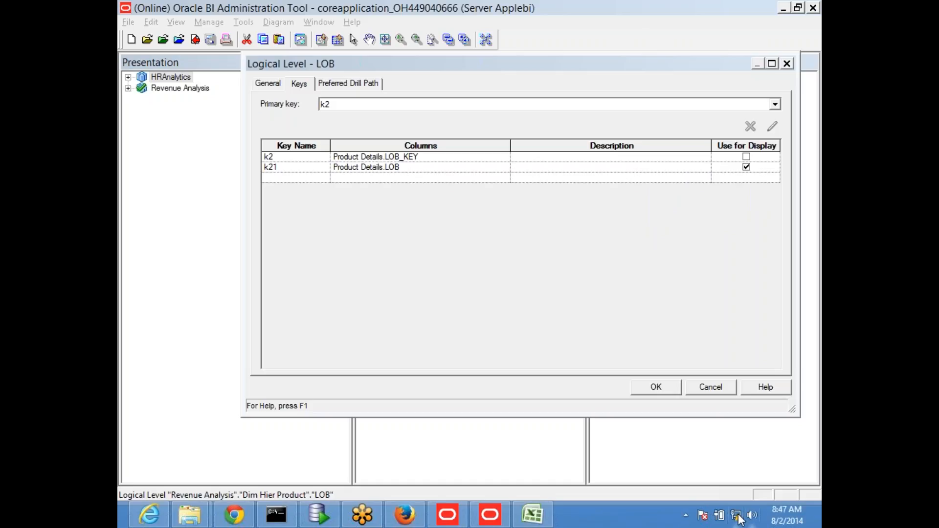
Reconnect to apple_bi_tech, close the panel, and return to the LOB level dialog.
left_click(738, 517)
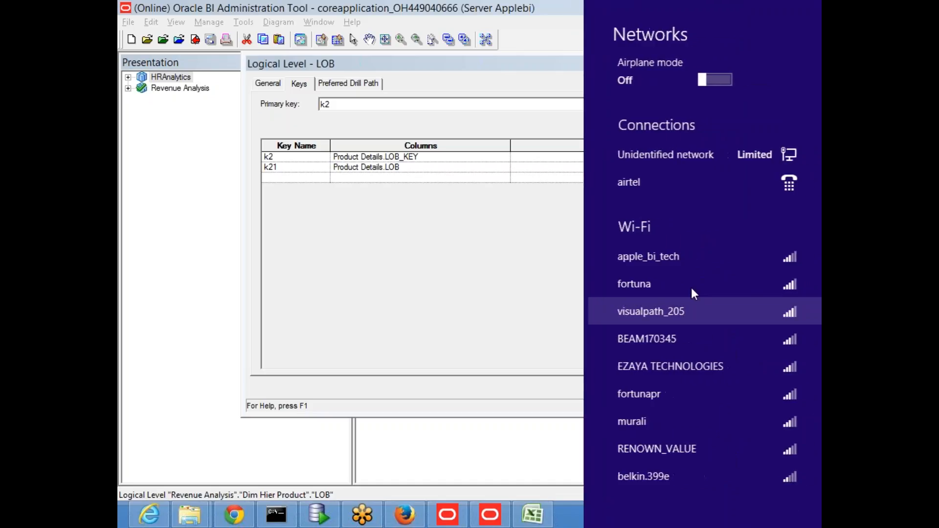
left_click(683, 262)
left_click(756, 340)
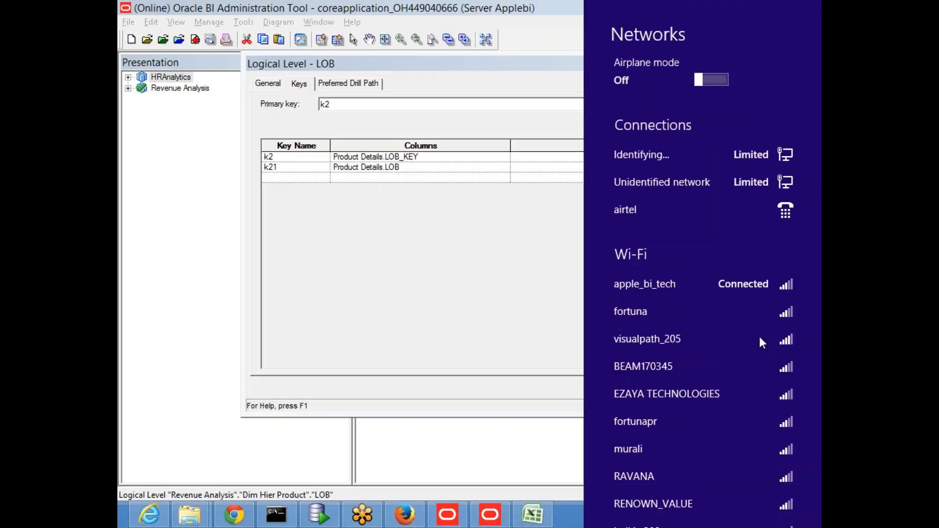
left_click(578, 274)
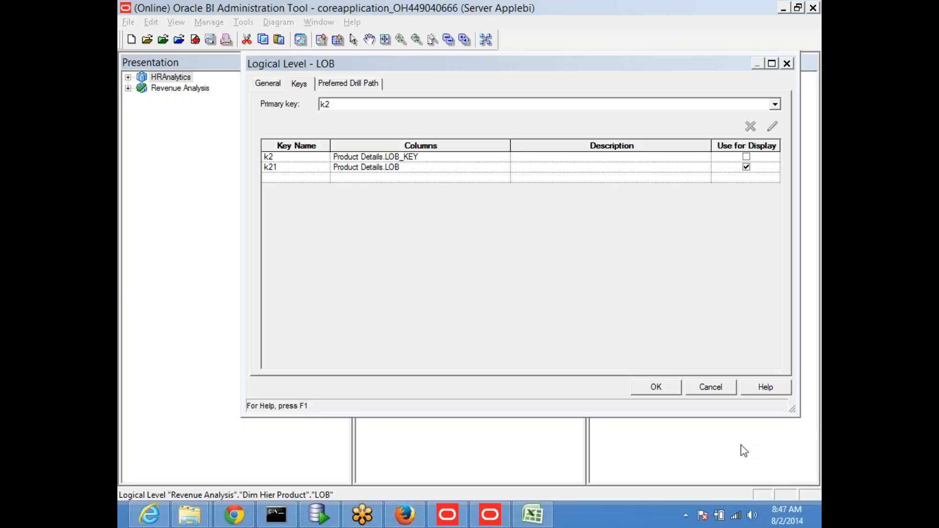
left_click(709, 389)
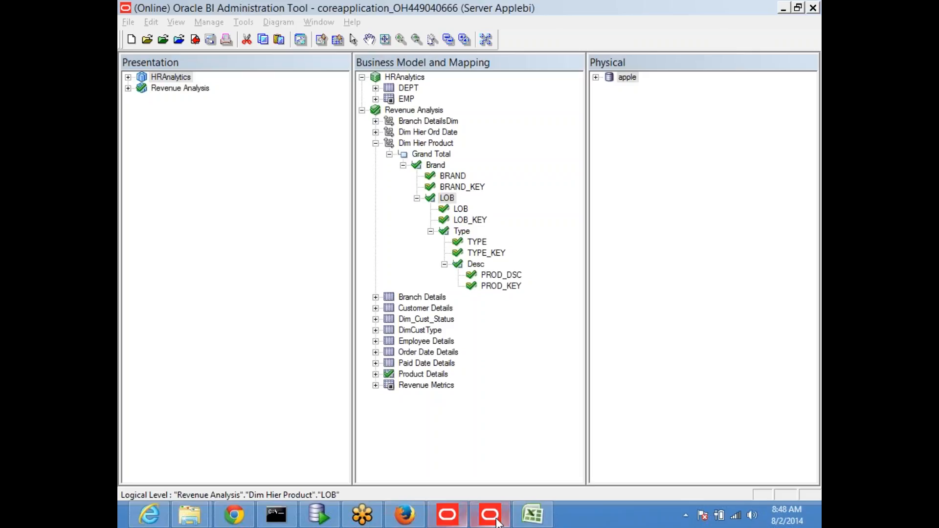
Bring the obiee_NEW workbook forward on Sheet20 and move to cell B22 below the city table.
left_click(532, 514)
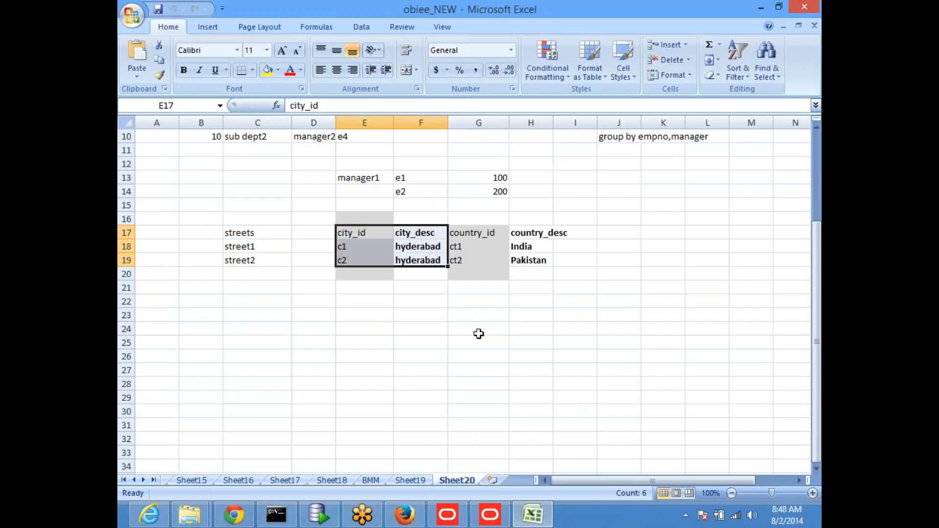
scroll(490, 320, "down", 1)
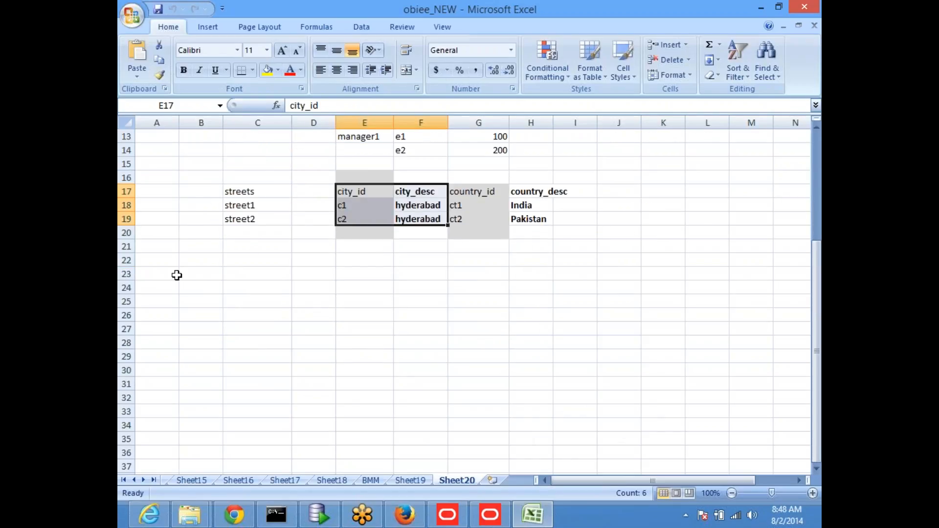
left_click(160, 283)
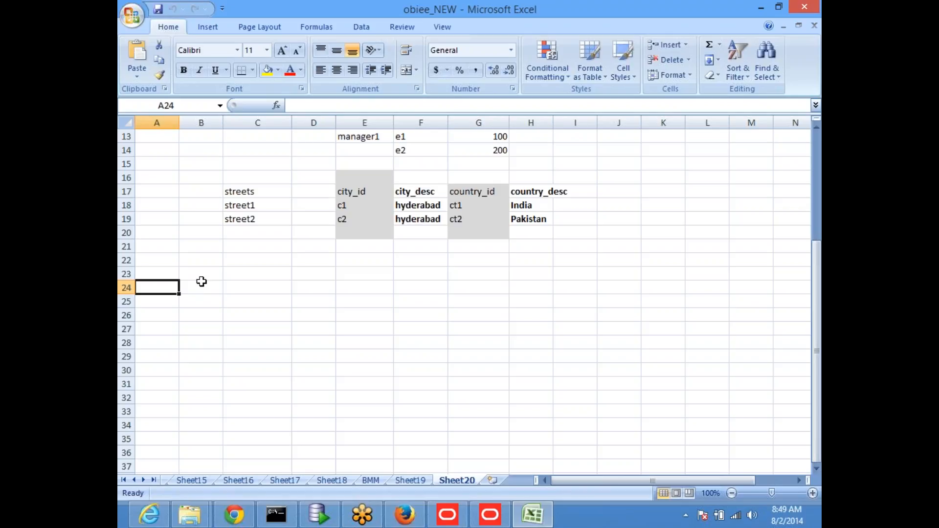
key("Up")
key("Right")
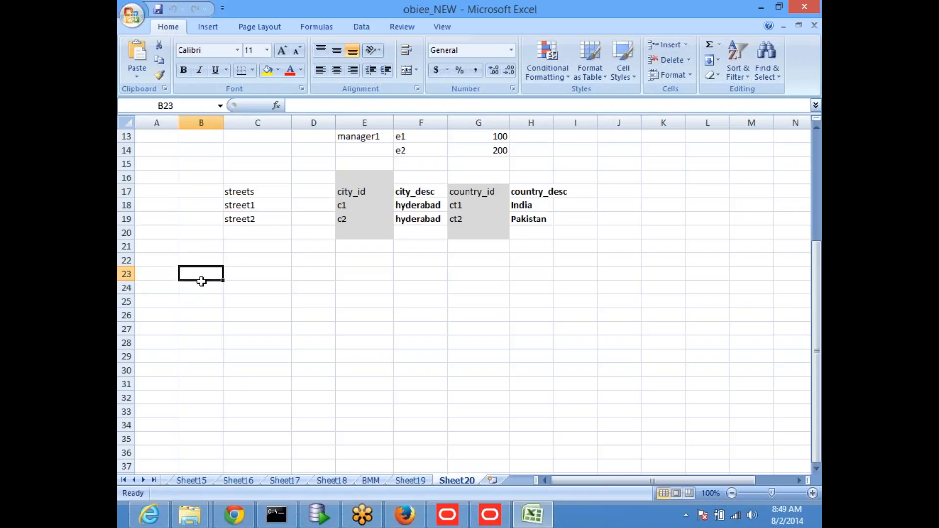
key("Up")
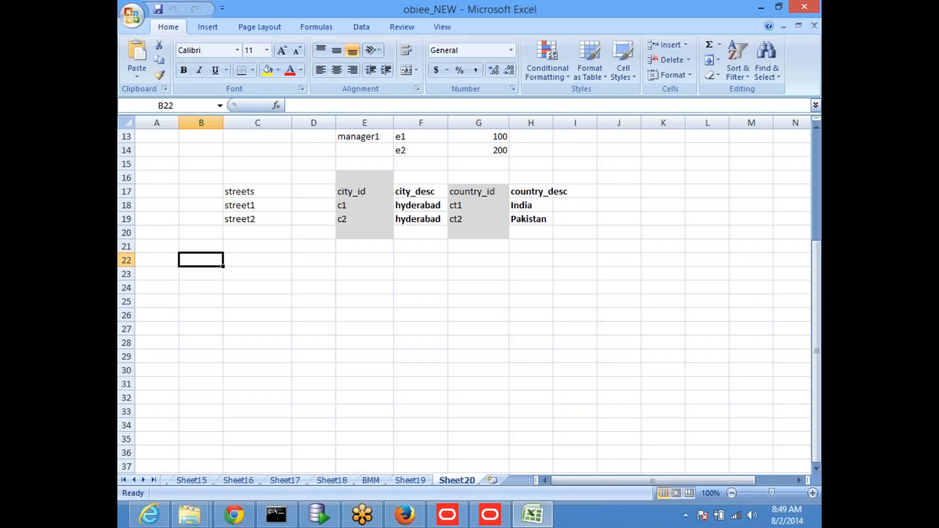
Enter 'level based measures' in B22 and make it bold.
type("level")
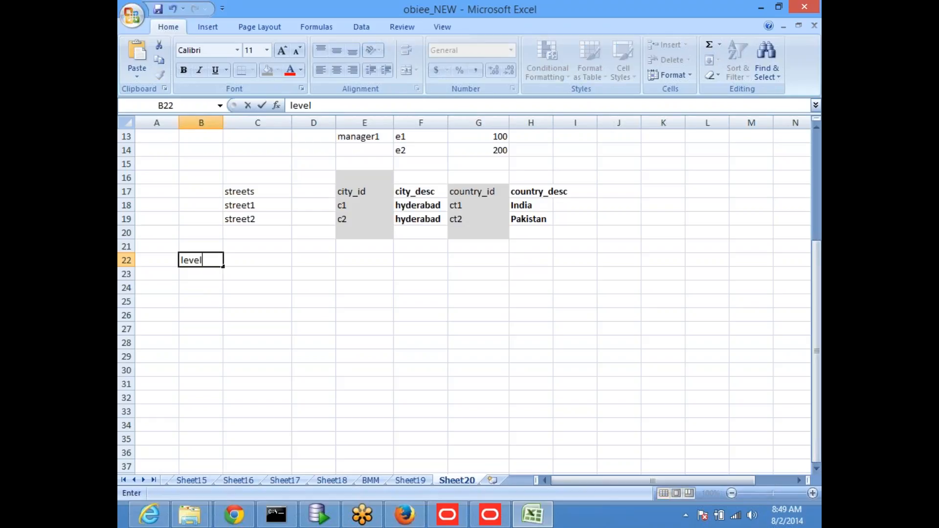
type(" based meas")
type("ured")
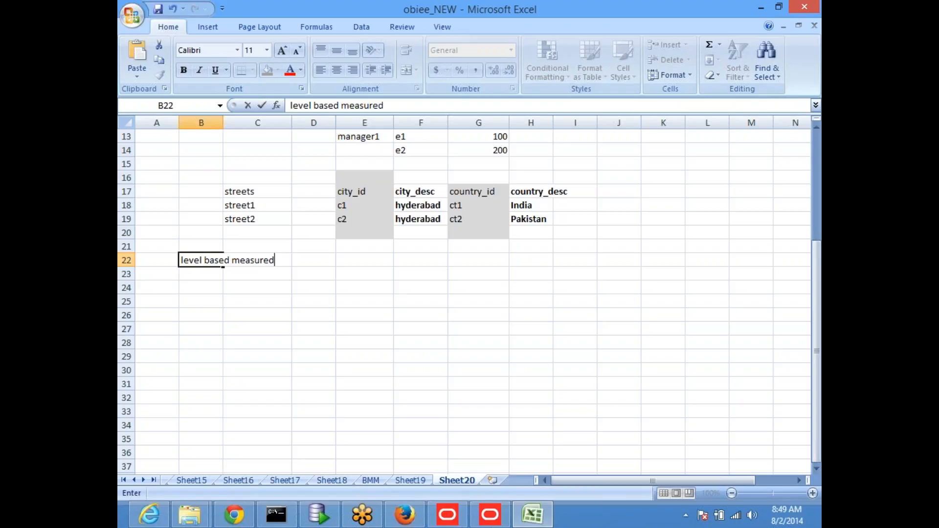
key("BackSpace")
type("s")
key("Return")
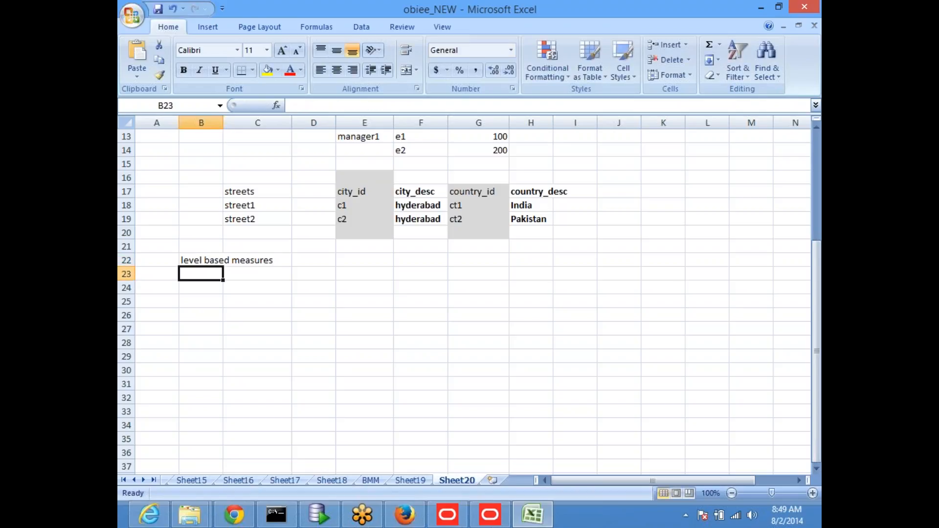
left_click(222, 260)
key("ctrl+b")
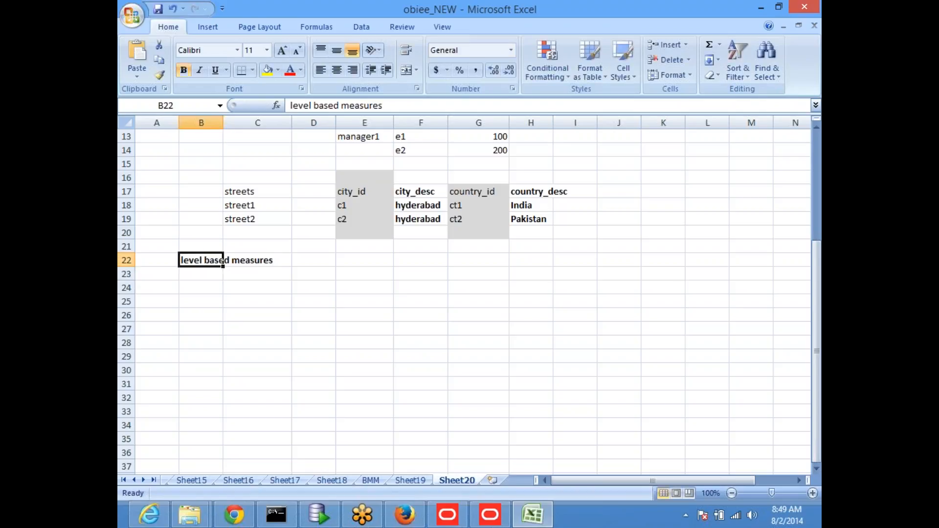
key("Down")
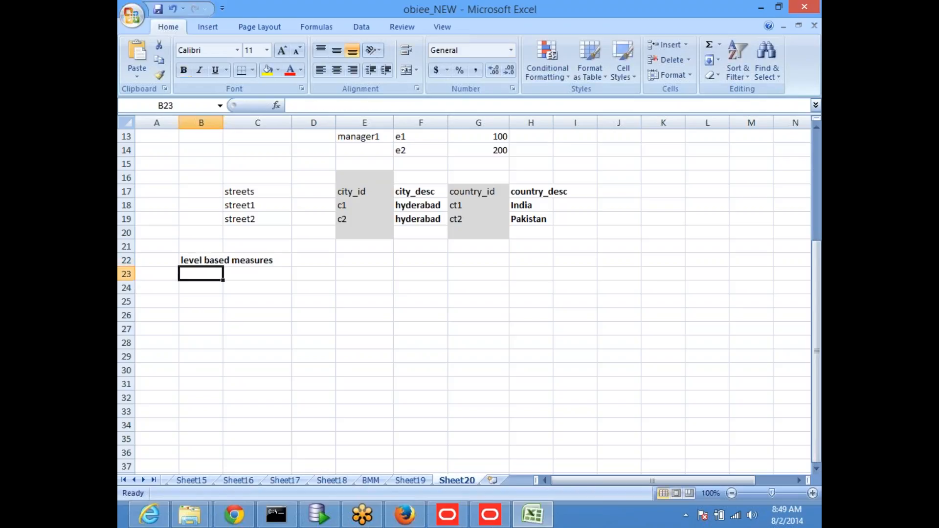
Enter 'time series calculations' in B23 beneath it.
type("ti")
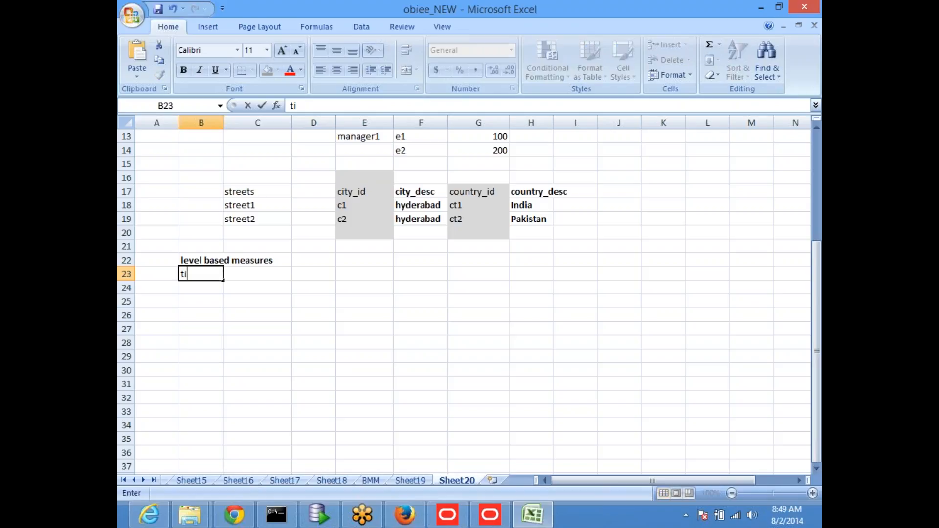
type("me series calcil")
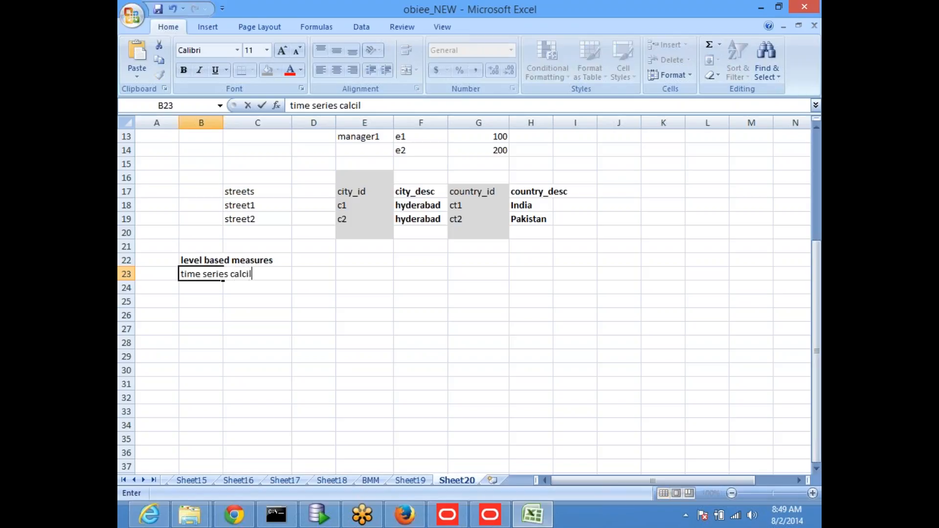
key("BackSpace")
type("ulations")
key("Return")
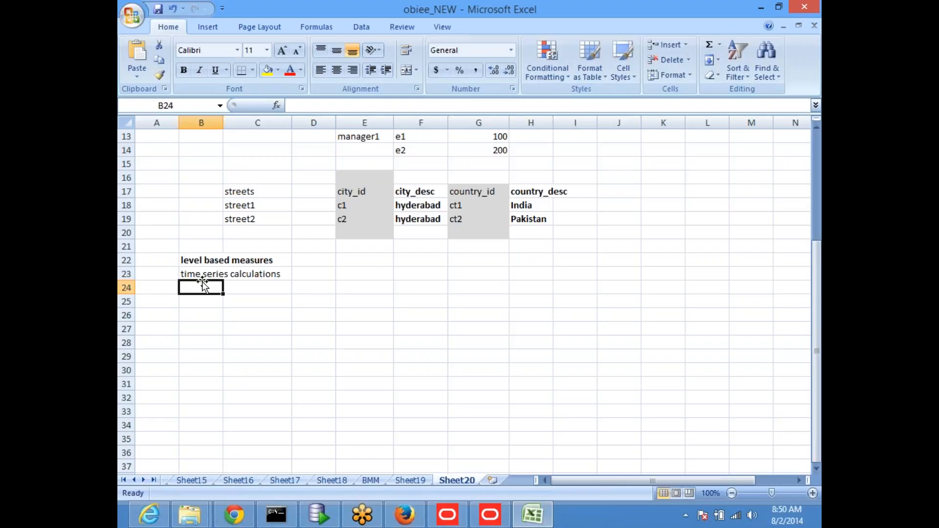
key("Up")
key("Up")
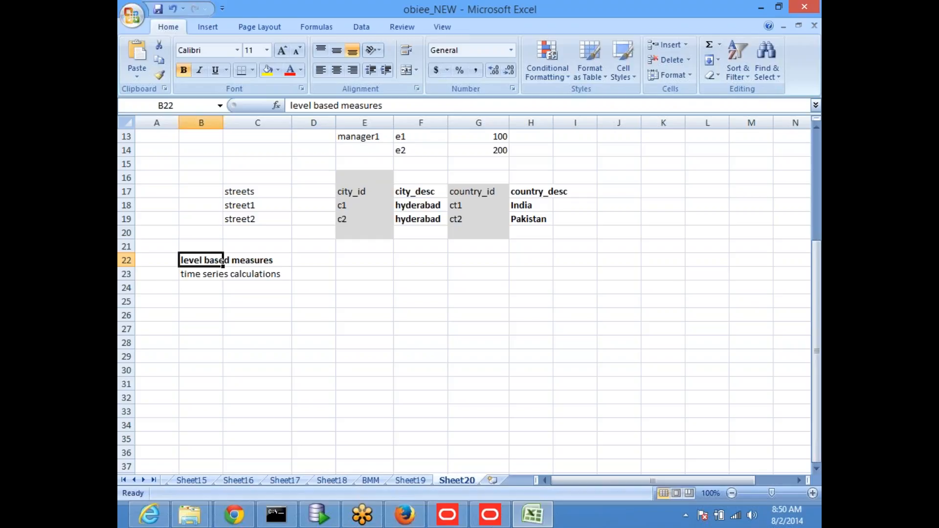
left_click(222, 274)
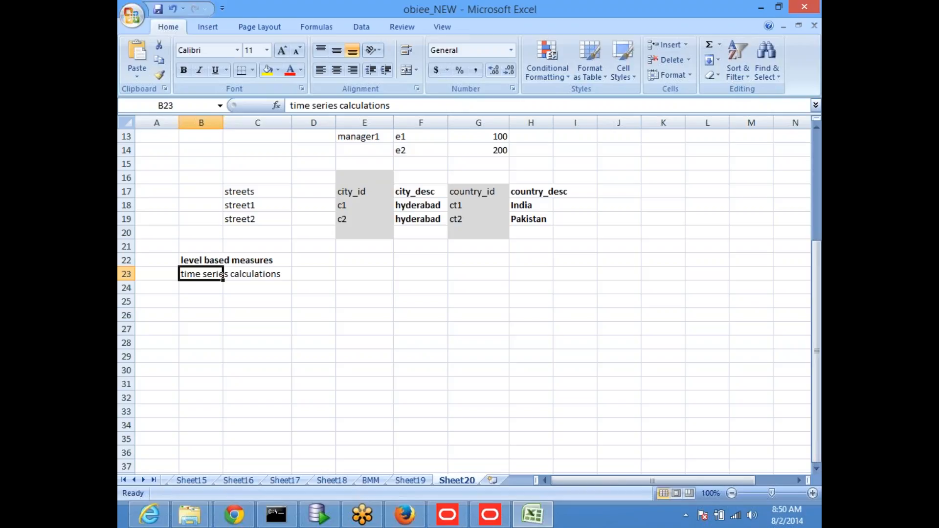
left_click(201, 288)
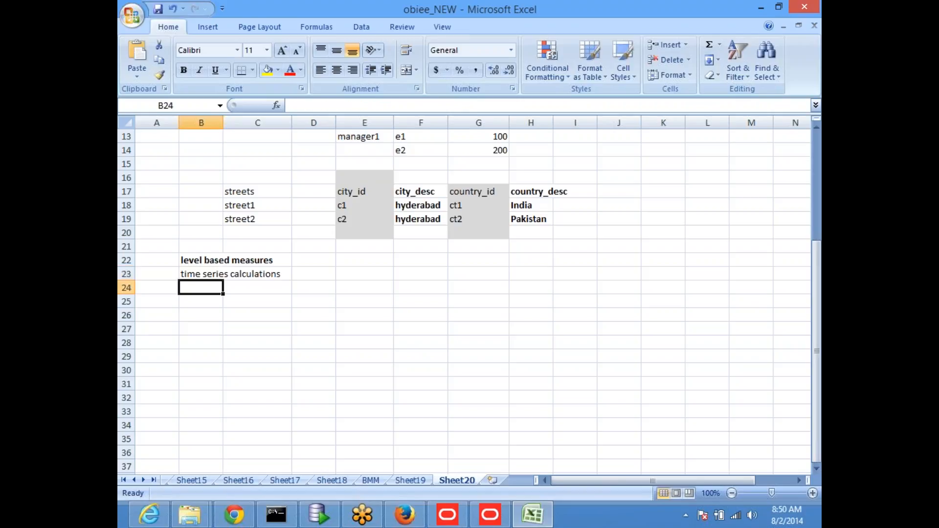
Enter 'balanced' in E24 and 'unbalanced' in E25.
key("Right")
key("Right")
key("Right")
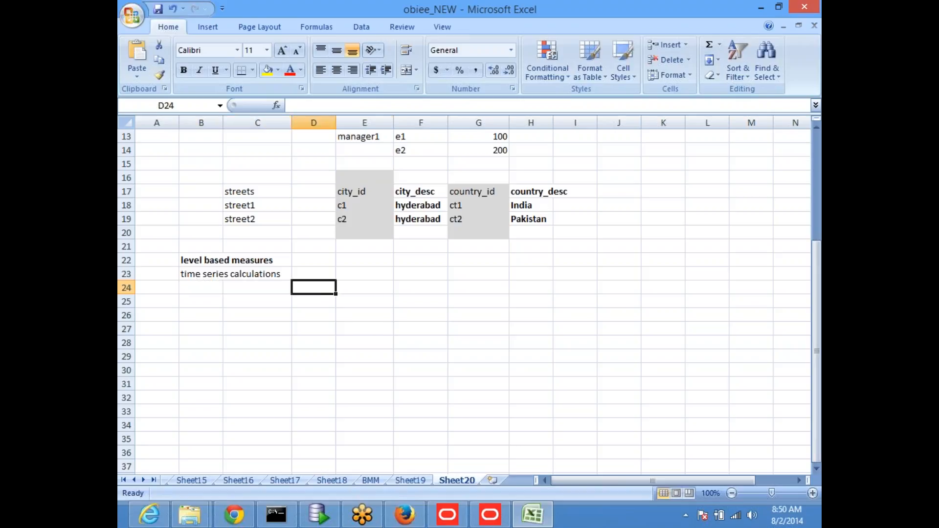
type("unba")
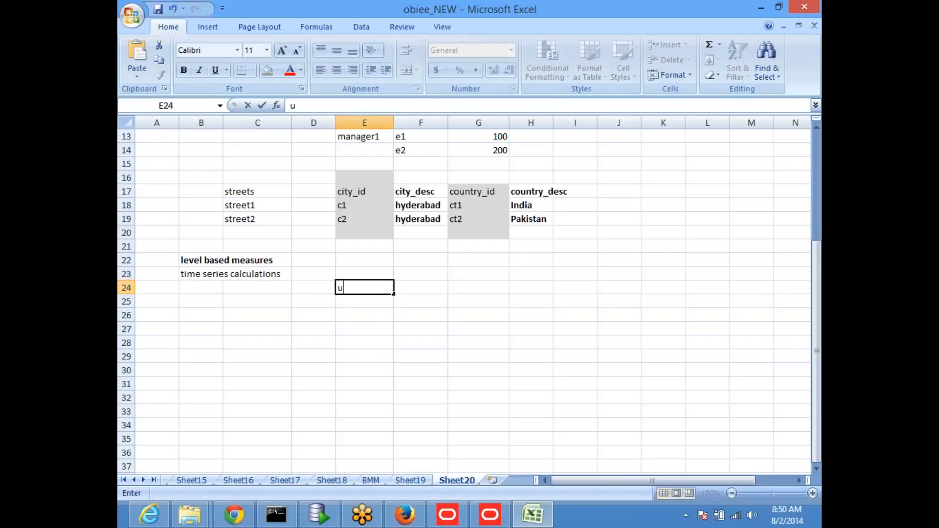
key("BackSpace")
key("BackSpace")
key("BackSpace")
key("BackSpace")
type("balanced")
key("Return")
key("Up")
key("Down")
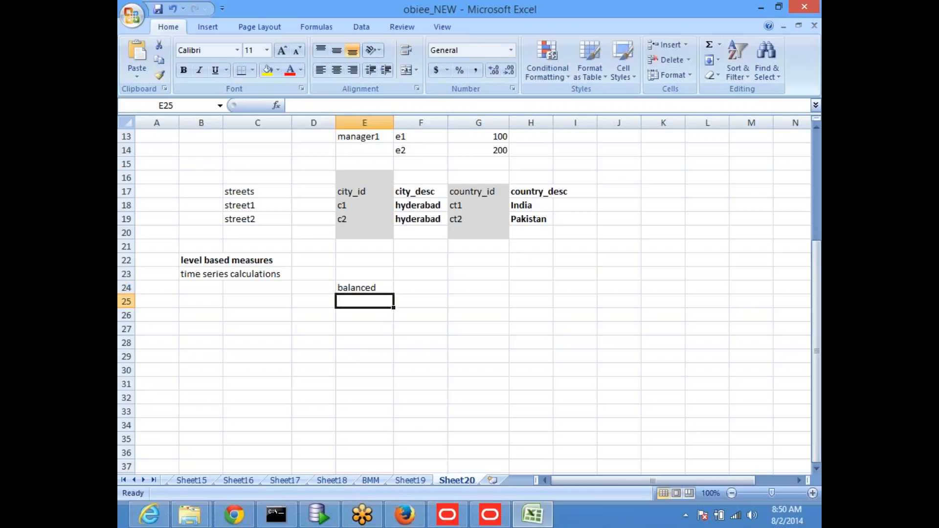
type("unbala")
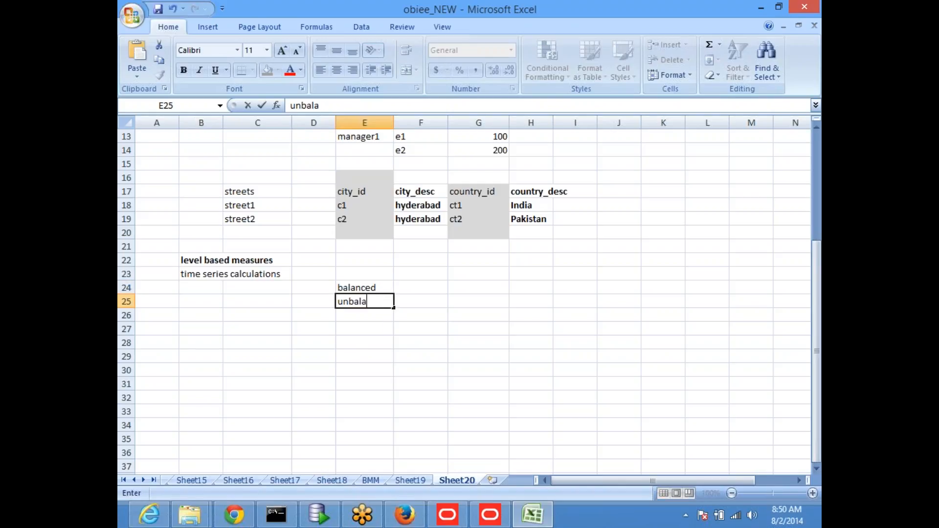
type("nced")
key("Return")
List 'ragged' in F25 and 'sckipped' in F26 beside unbalanced.
key("Up")
key("Right")
type("ragged")
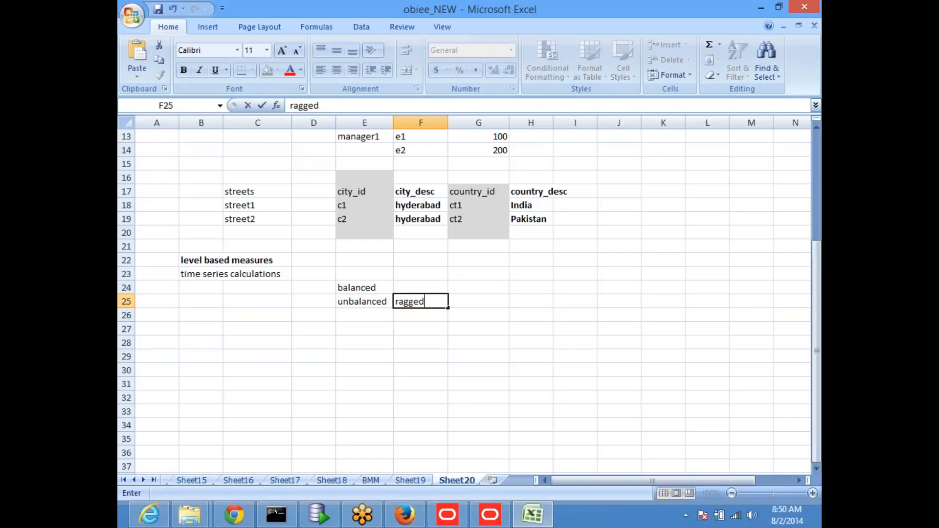
key("Return")
type("s")
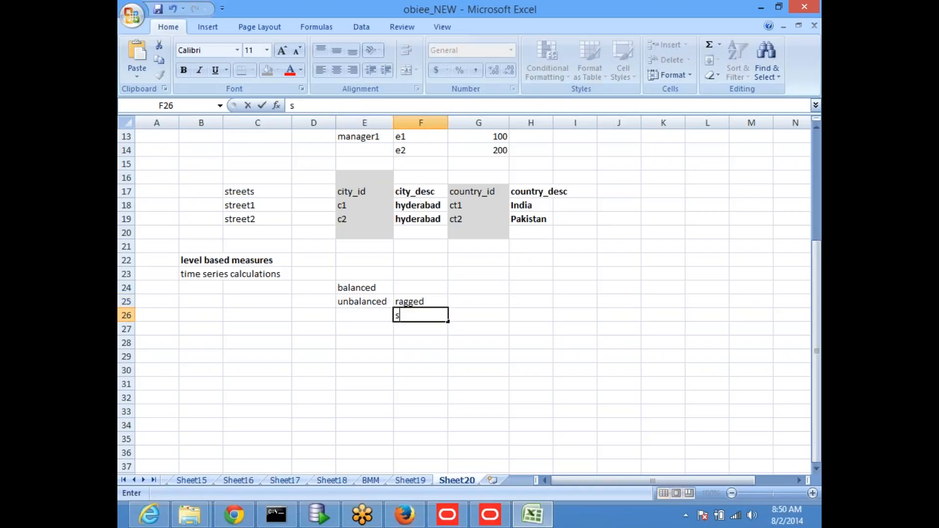
type("ckipped")
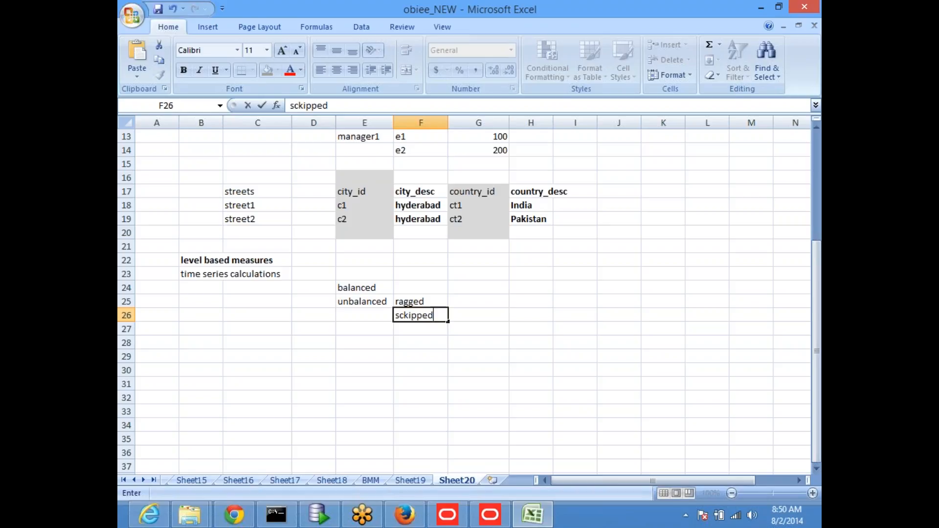
key("Return")
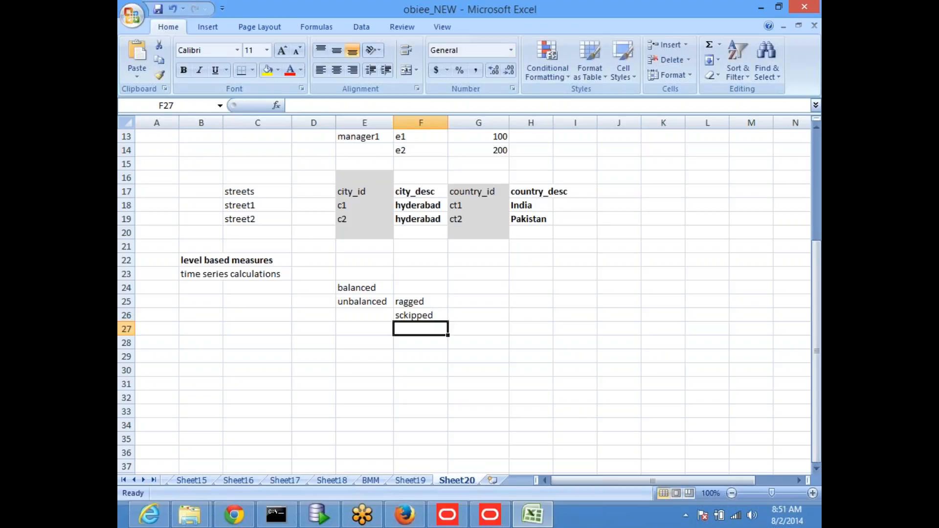
Enter 'value based hierarchies(parent child)' in F27.
type("leve")
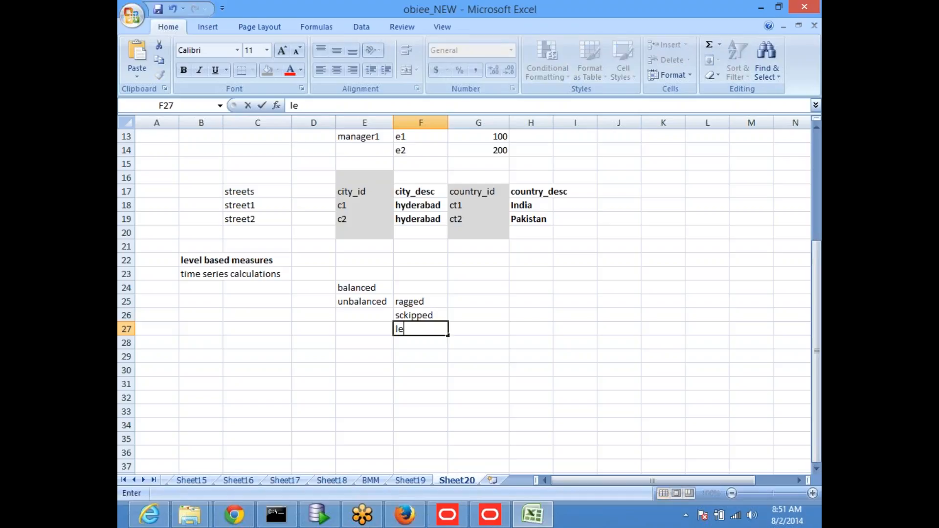
key("BackSpace")
key("BackSpace")
key("BackSpace")
key("BackSpace")
type("valued")
key("BackSpace")
type("based")
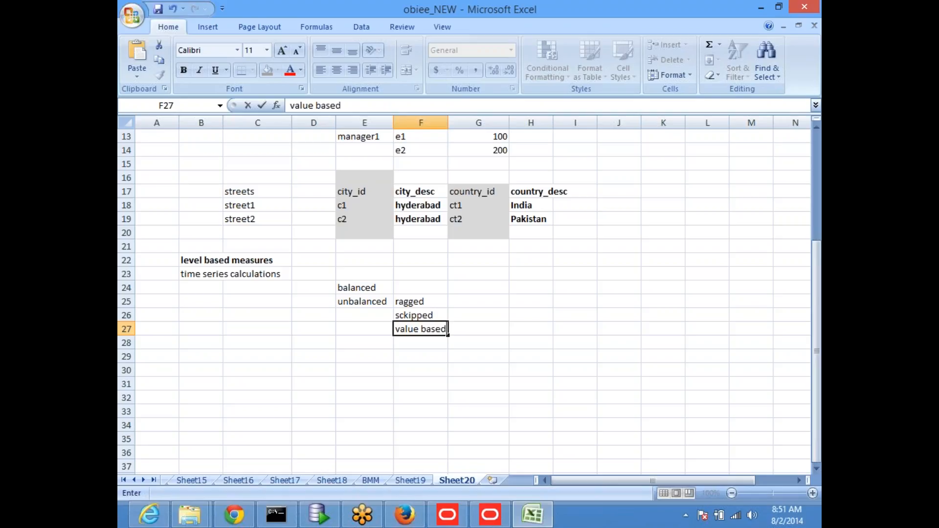
type(" hiera")
left_click(201, 288)
type("rc")
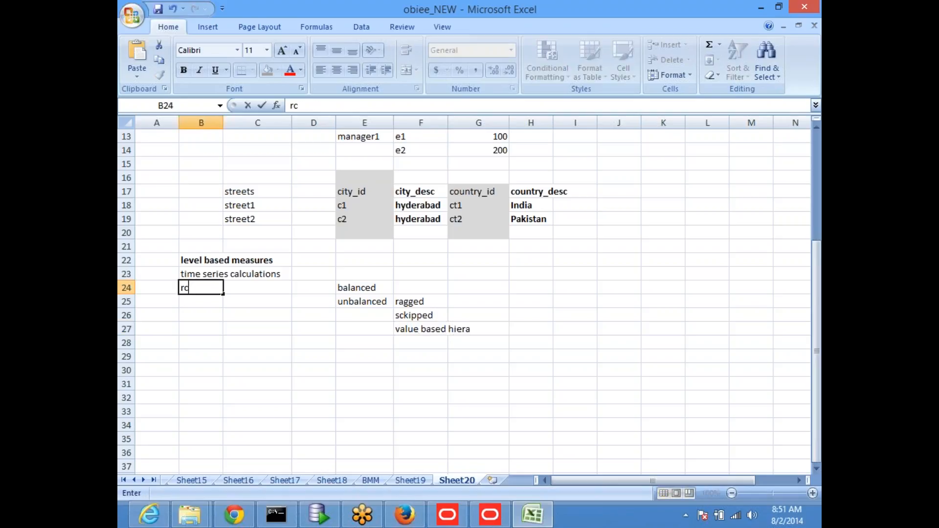
key("Escape")
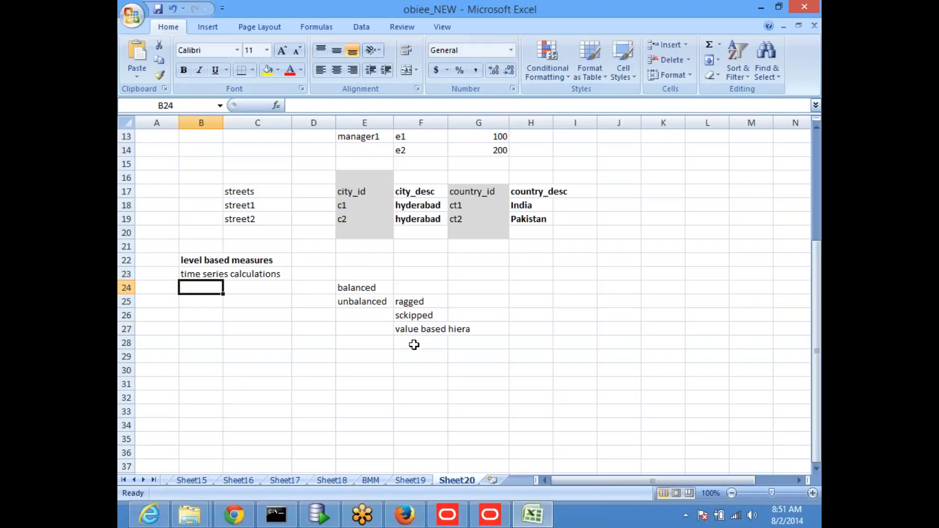
double_click(430, 326)
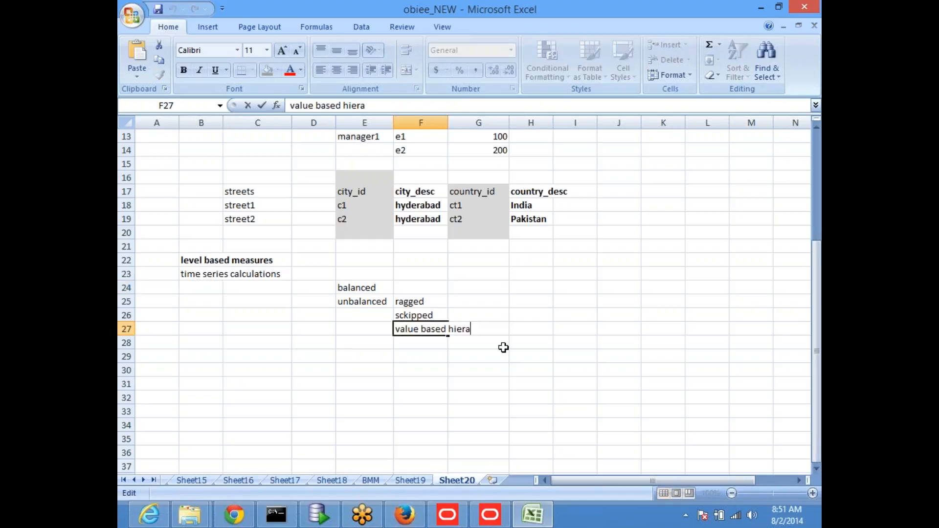
type("rchies(pa")
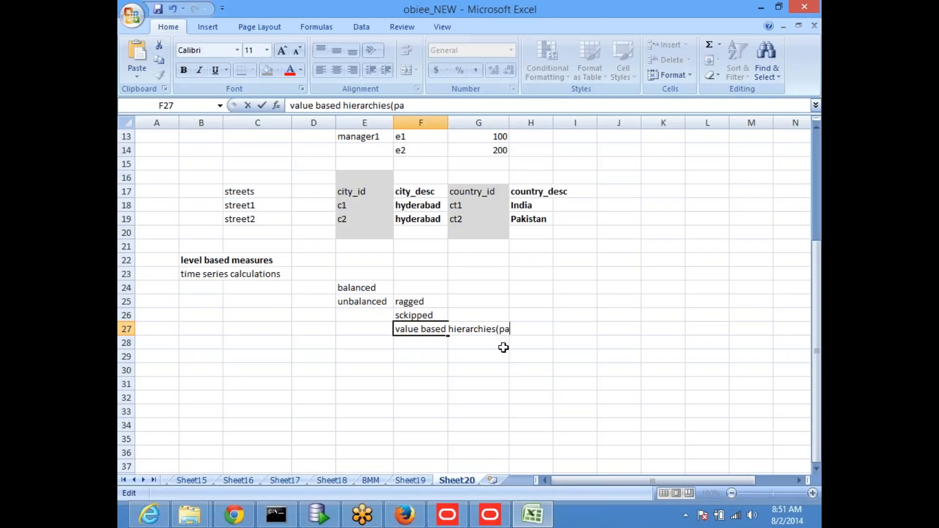
type("rent child)")
key("Return")
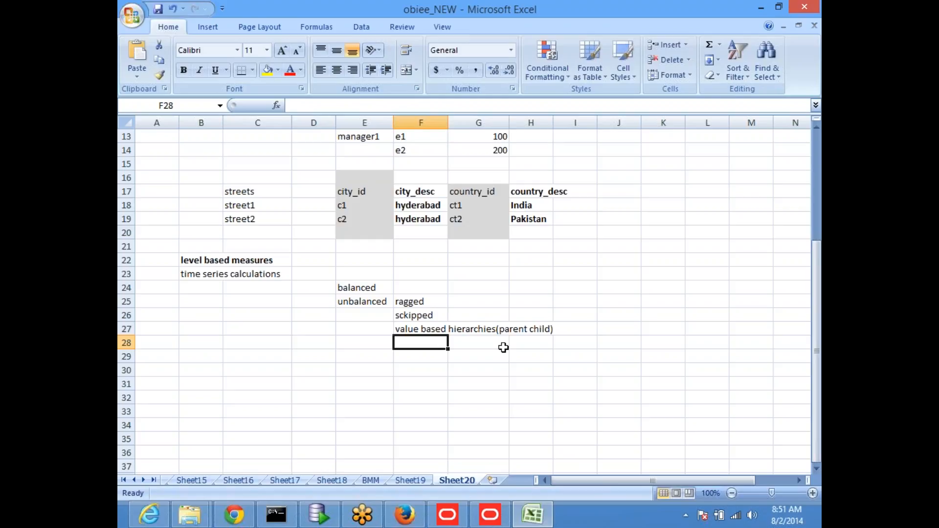
Add a bold 'drill analysis Technique' heading in B21.
left_click(198, 247)
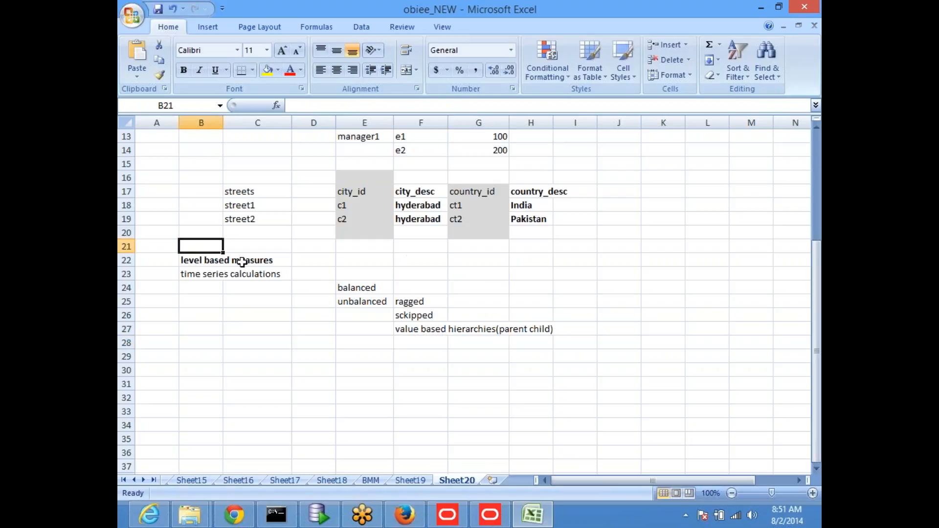
type("drill ")
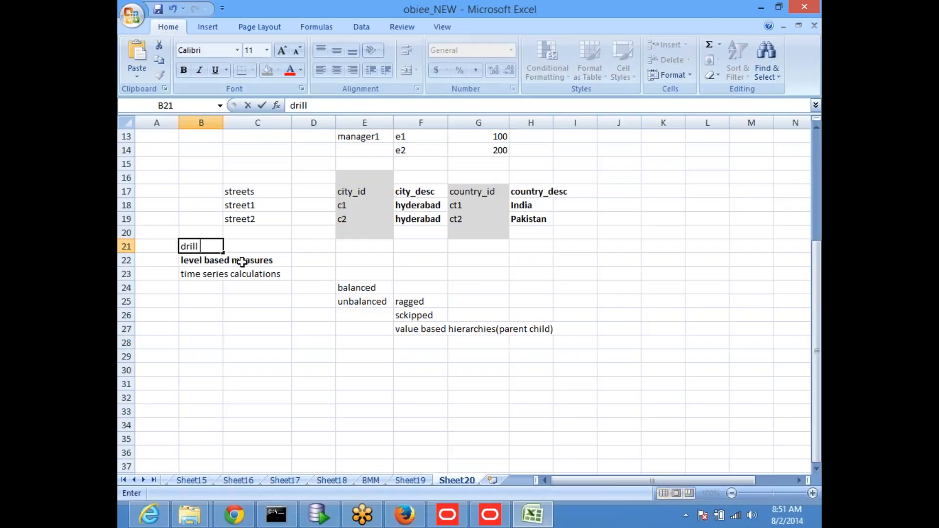
type("analysis Techni")
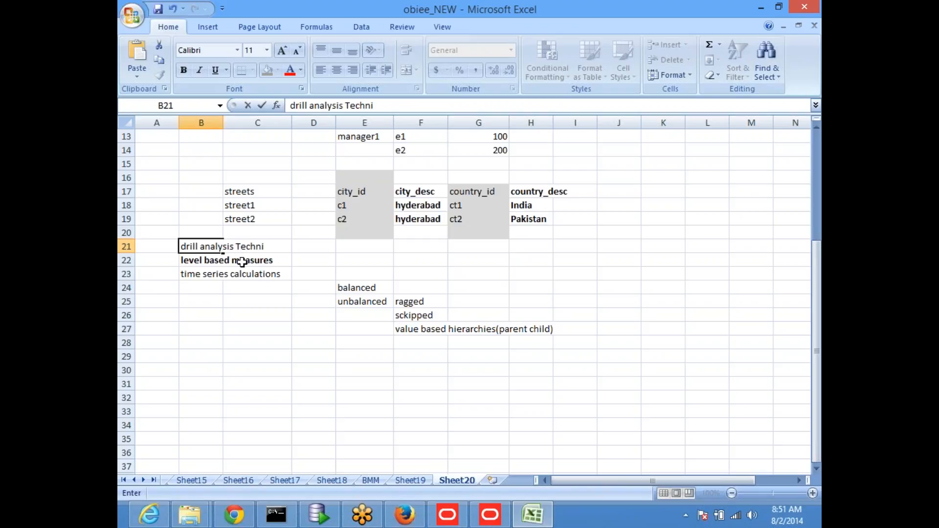
type("que")
key("Return")
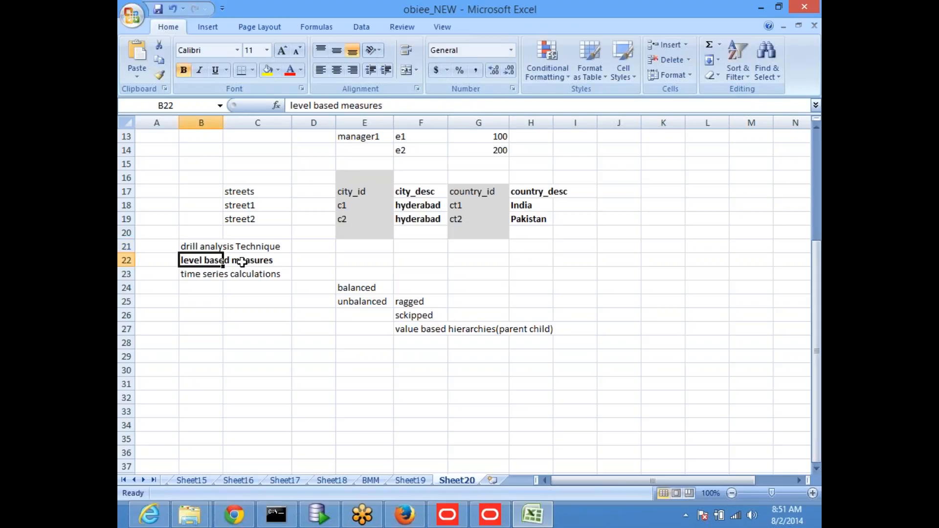
left_click(196, 240)
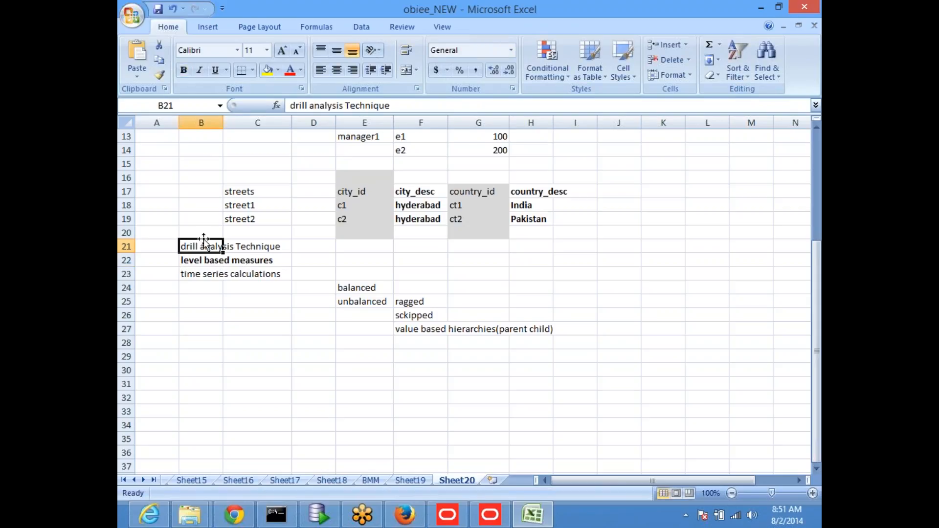
left_click(183, 70)
left_click(301, 319)
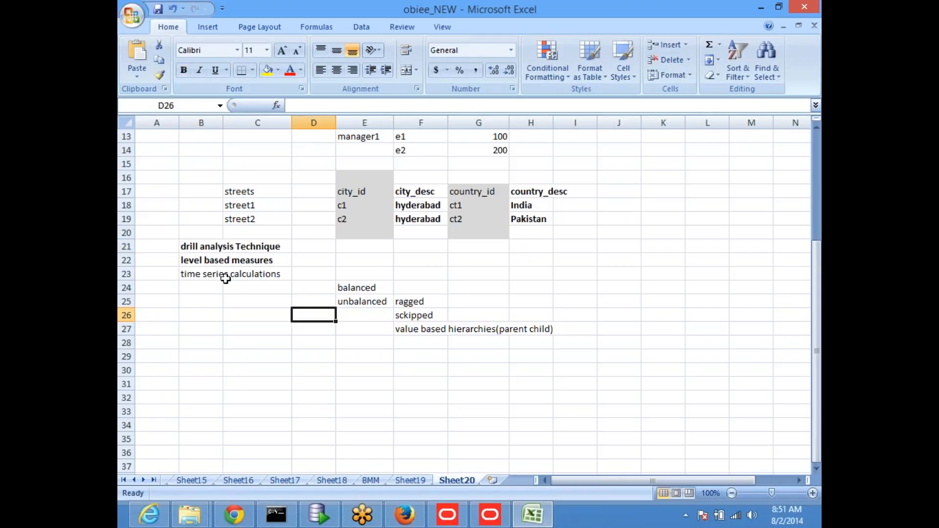
Bold the balanced, unbalanced, ragged and sckipped notes in E24:F26 and save the workbook.
left_click(198, 279)
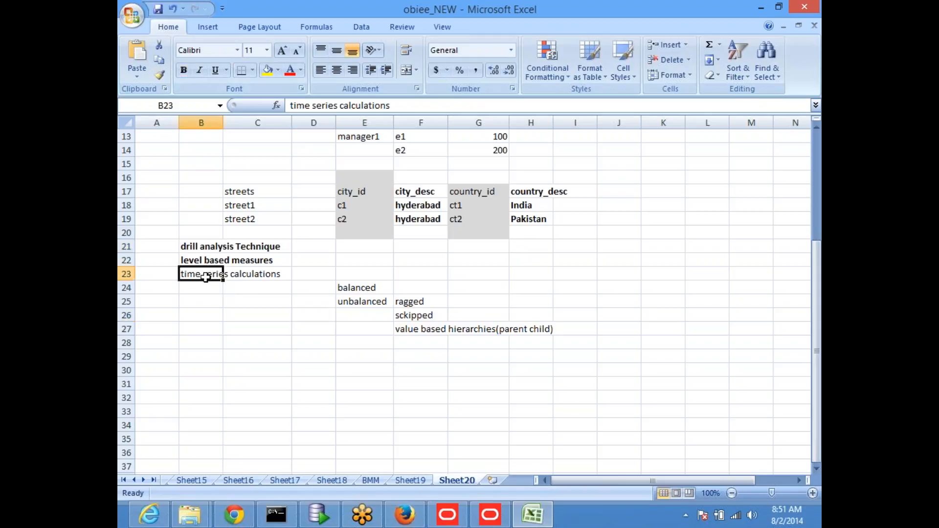
left_click_drag(360, 289, 399, 314)
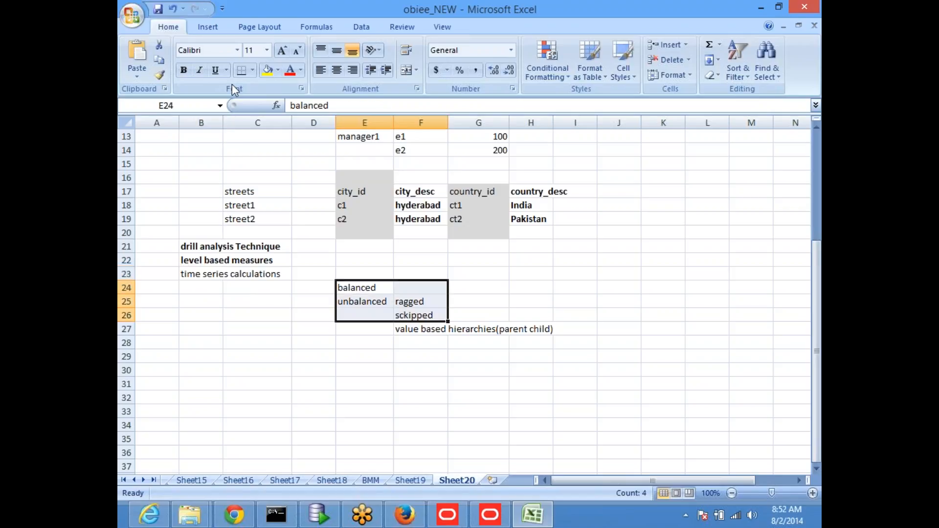
left_click(184, 69)
left_click(414, 331)
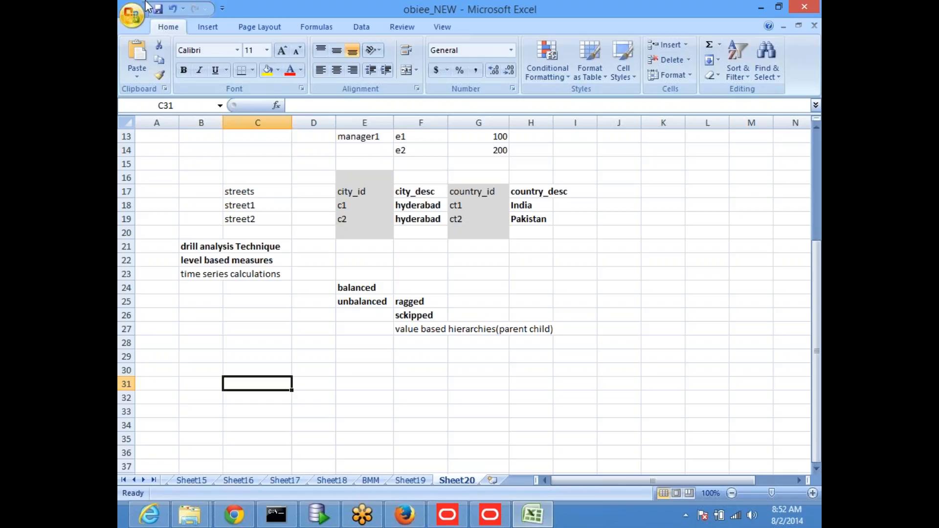
left_click(158, 10)
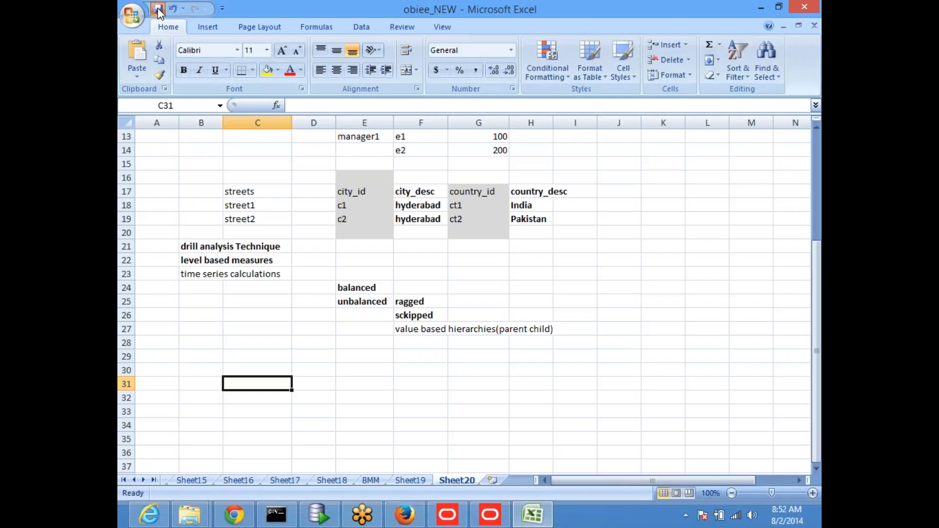
left_click(201, 260)
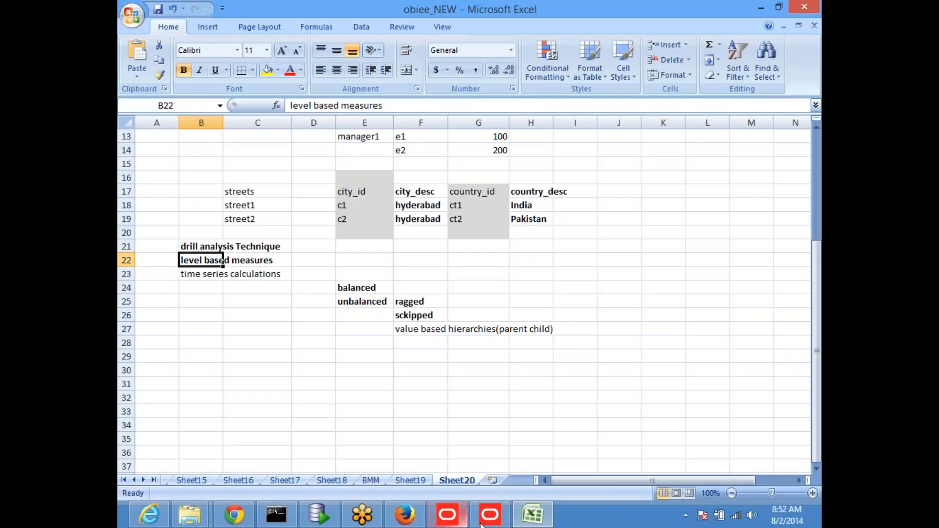
In SQL Developer, replace the old self-join query with SELECT * FROM EMP and run it.
left_click(405, 518)
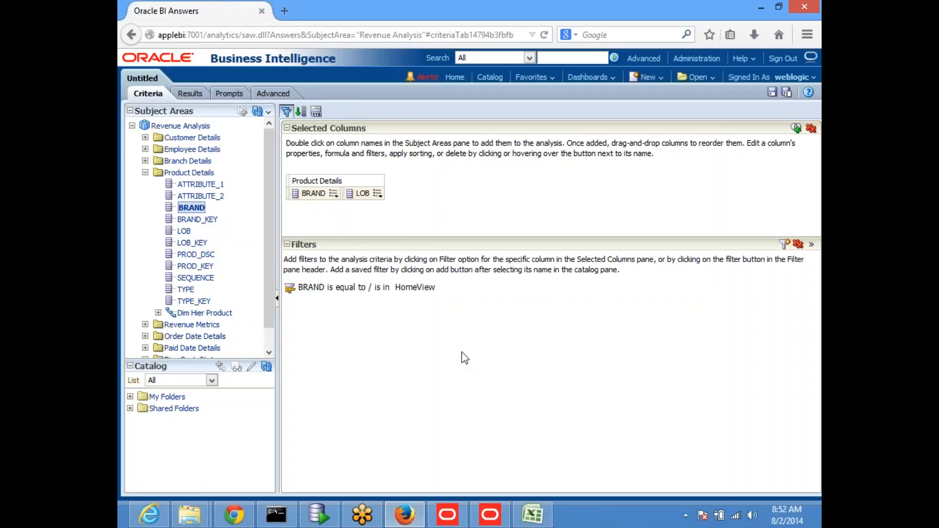
left_click(336, 521)
left_click(417, 173)
left_click(444, 197)
key("shift+Up")
key("shift+Up")
key("shift+Up")
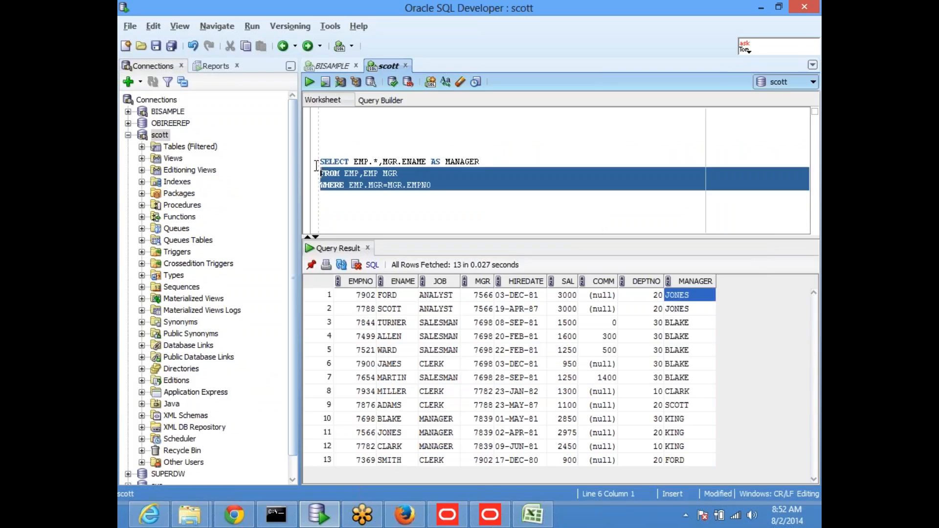
type("selec")
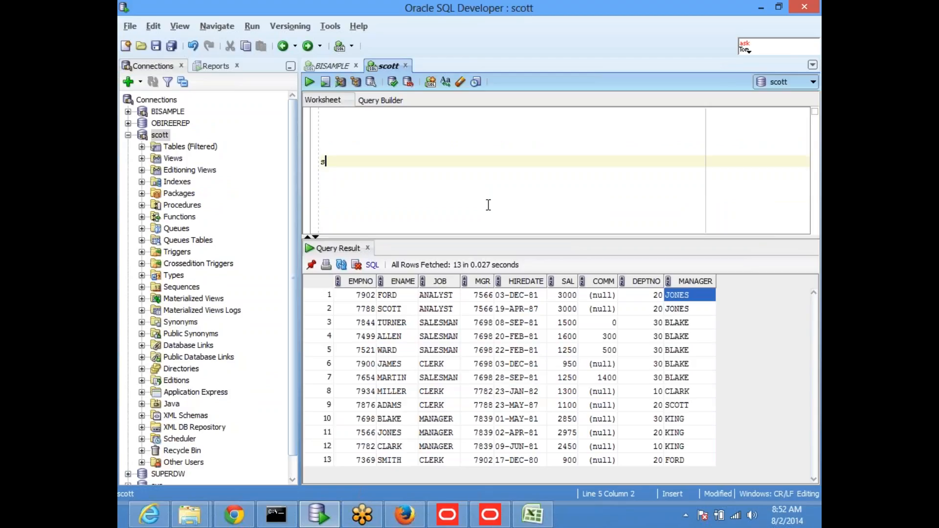
key("BackSpace")
key("BackSpace")
key("BackSpace")
key("BackSpace")
key("BackSpace")
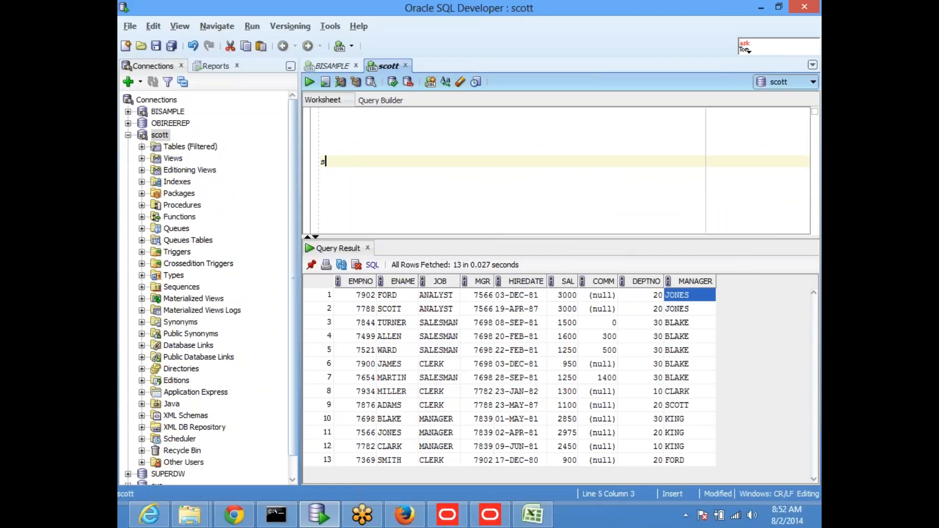
type("SELECT * FROM EMP")
key("Return")
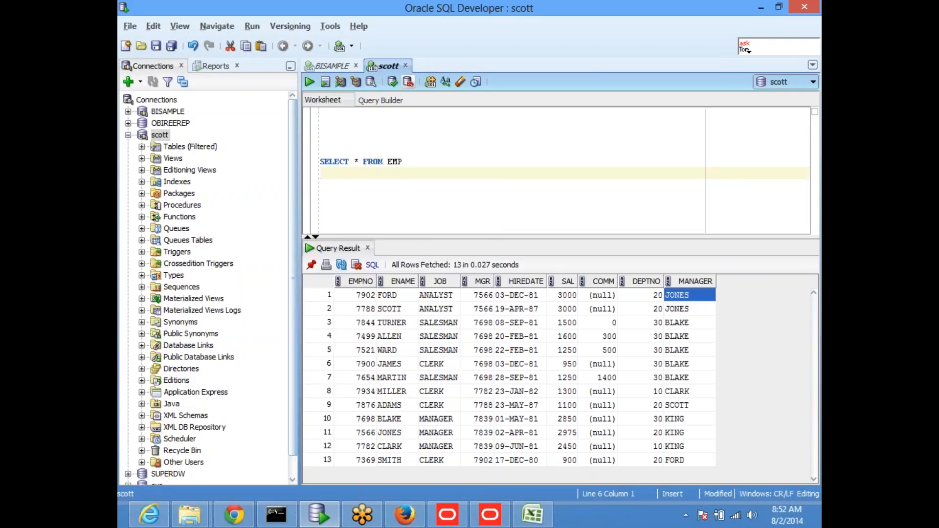
left_click_drag(427, 161, 317, 162)
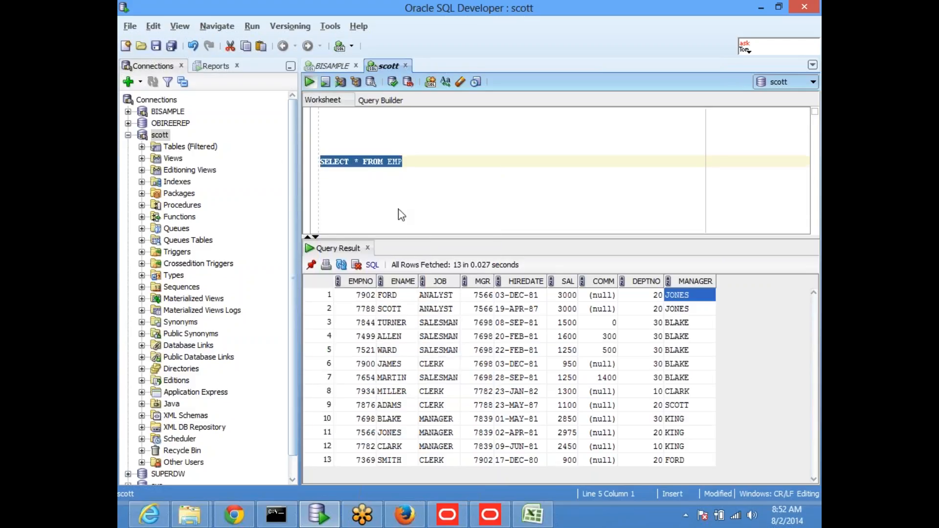
key("ctrl+Return")
left_click_drag(454, 239, 486, 193)
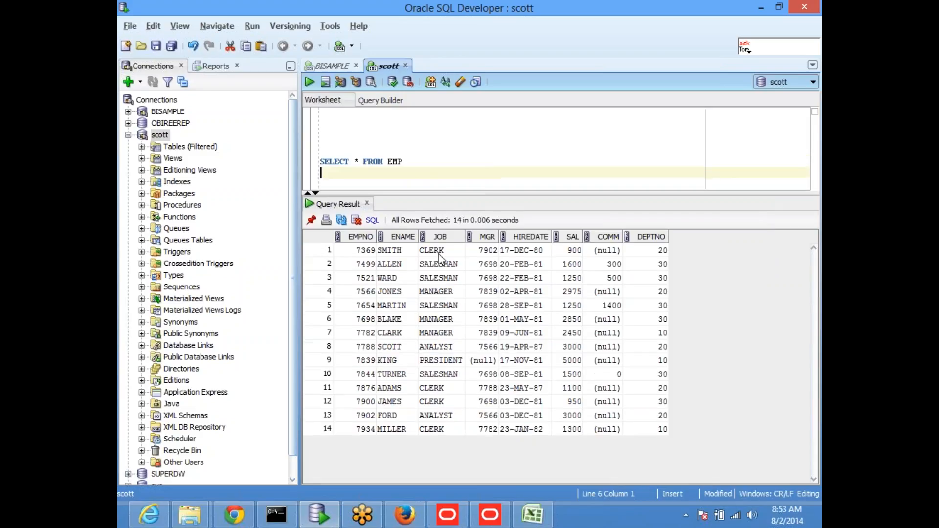
left_click(567, 251)
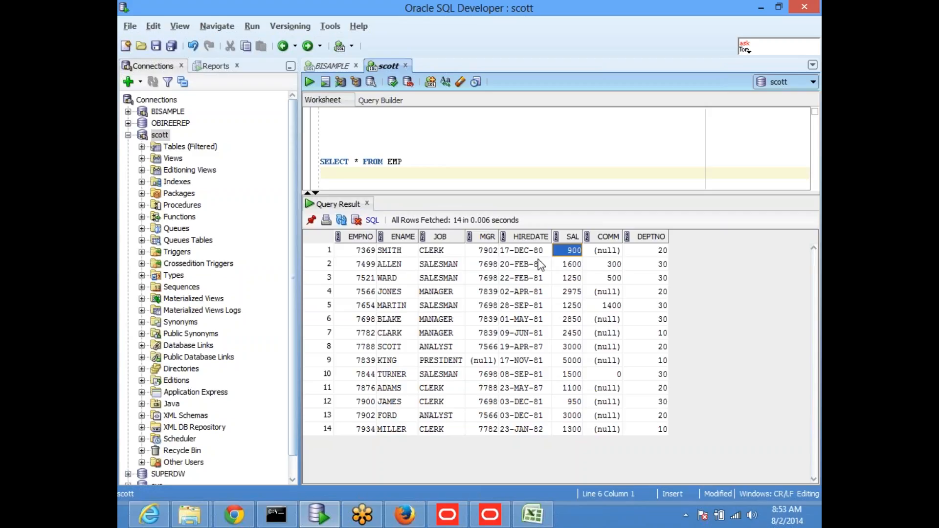
left_click(362, 254)
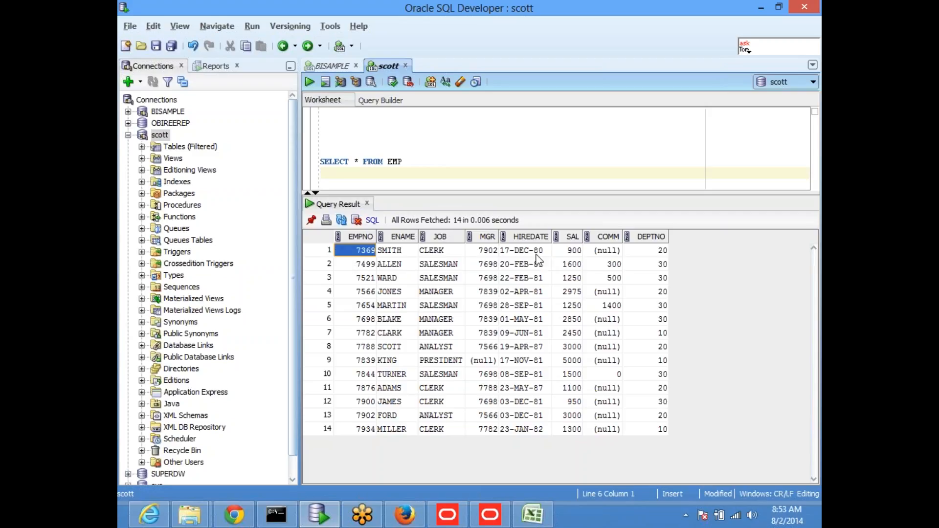
left_click(571, 252)
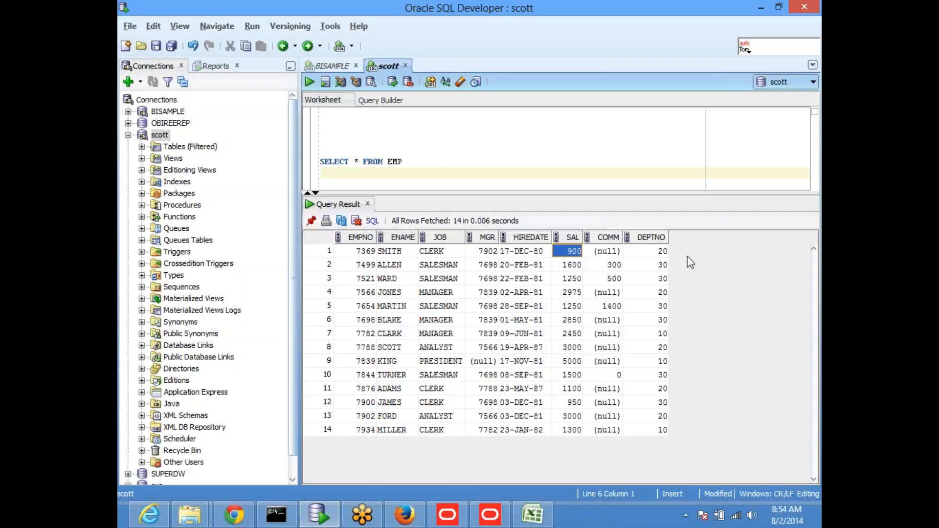
Rewrite the query as SELECT EMP.* with FROM EMP on its own line, and run it.
left_click(365, 162)
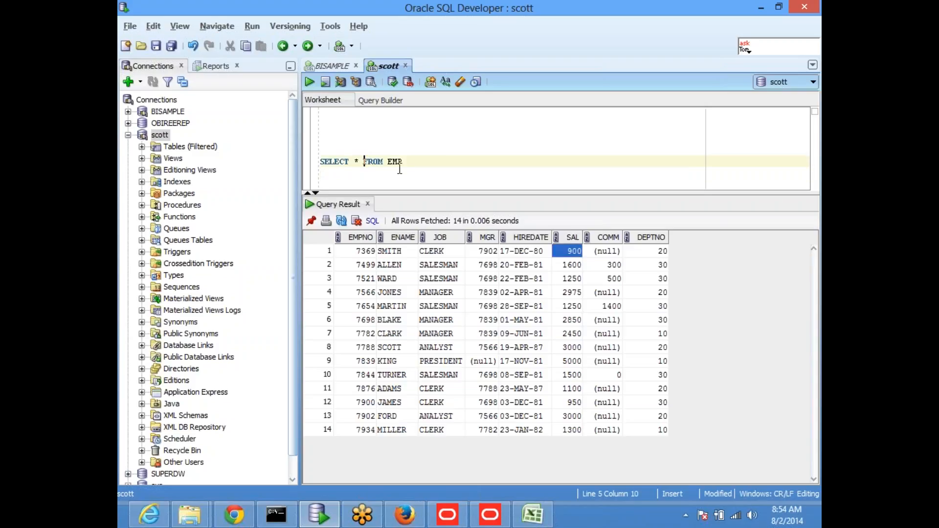
key("Return")
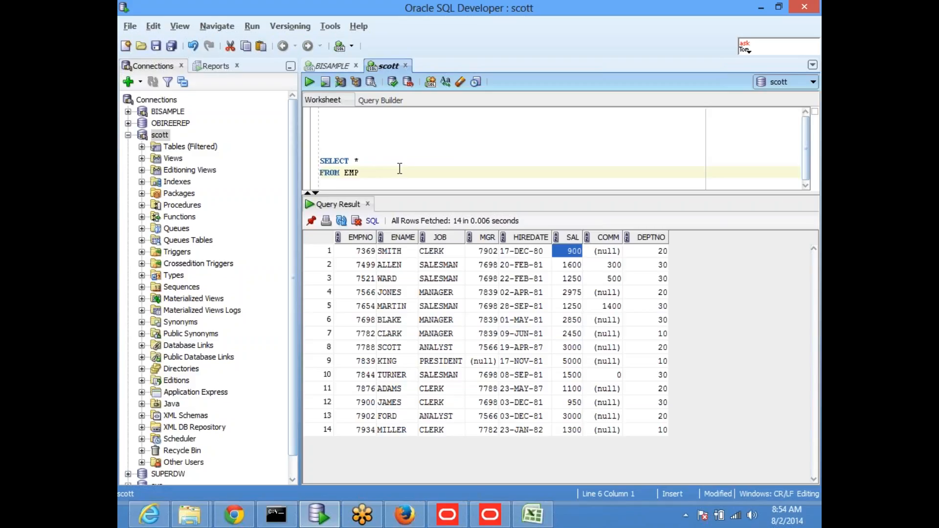
key("Up")
key("Right")
key("Right")
key("Right")
key("Right")
key("Right")
key("Right")
key("Right")
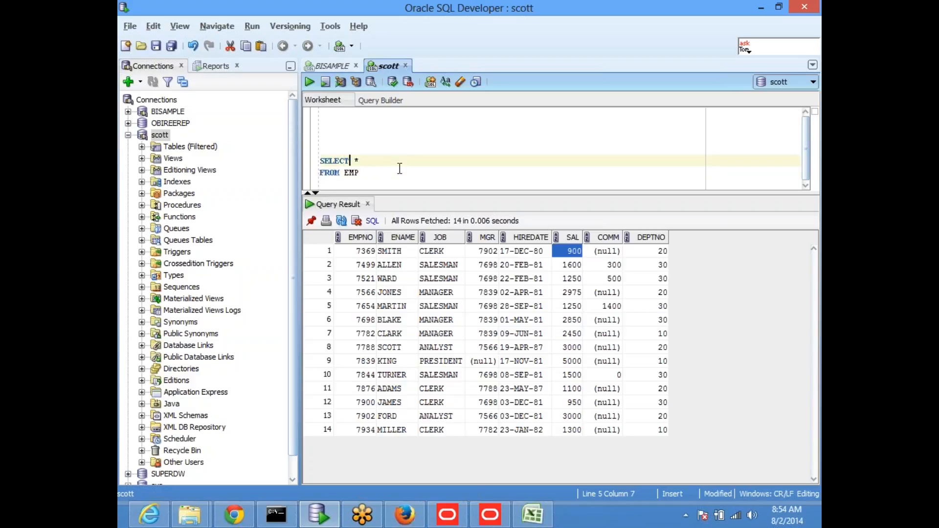
type("EMP.")
key("Escape")
left_click_drag(381, 182, 313, 159)
left_click(309, 82)
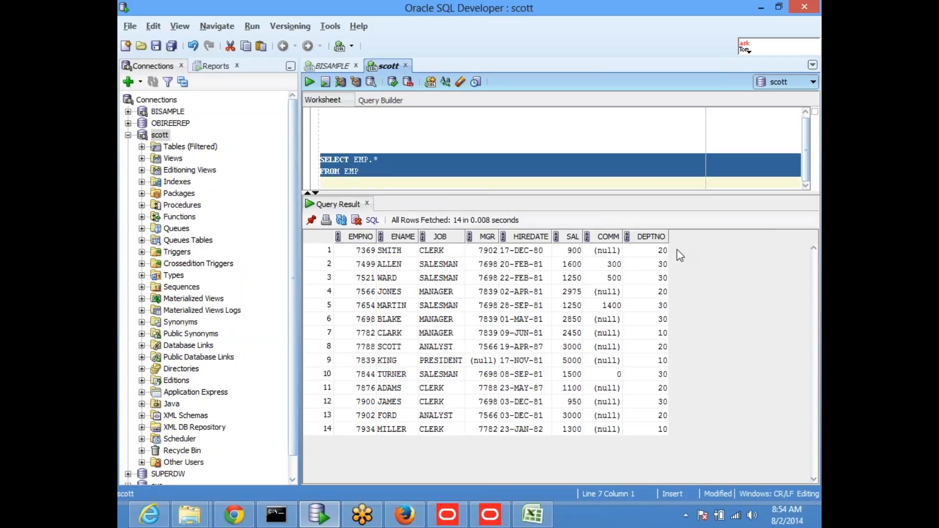
Add ,AVG(SAL) AVS after EMP.* and run it, producing error ORA-00937.
left_click(397, 159)
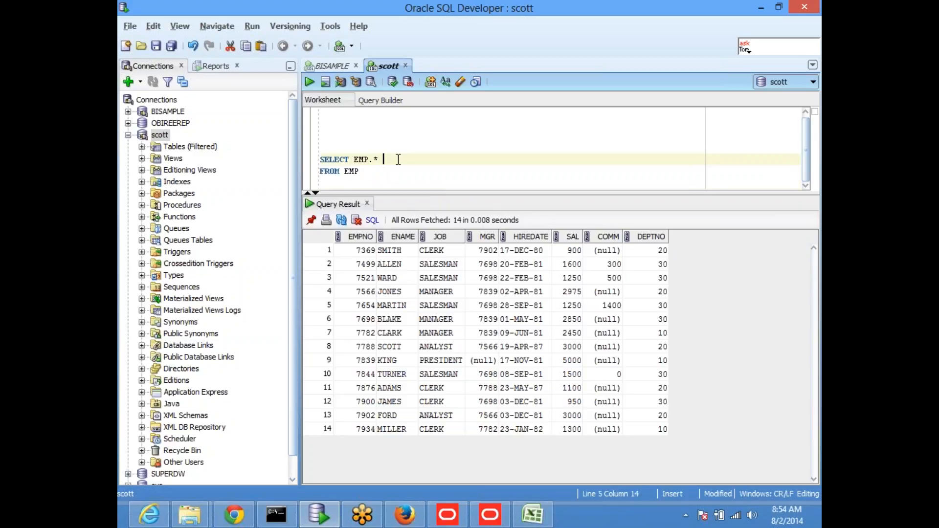
type(",AVG")
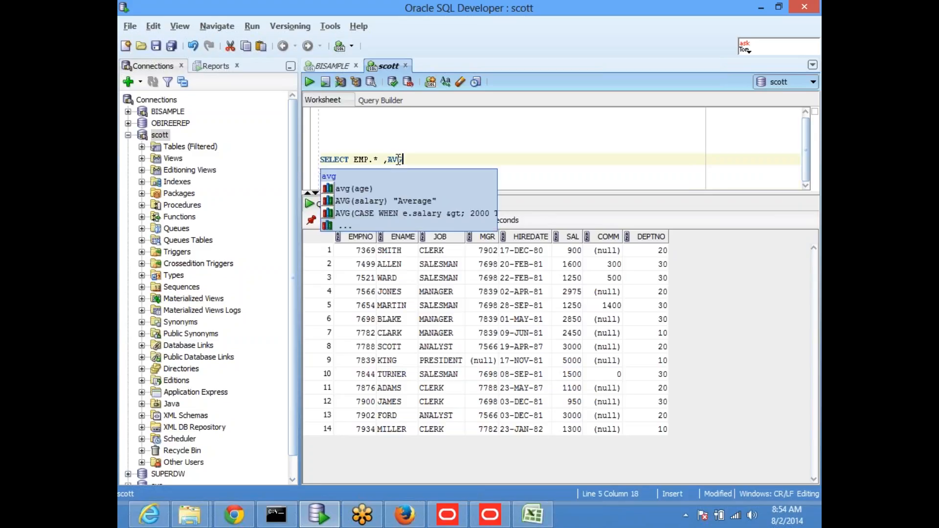
type("(SAL) ")
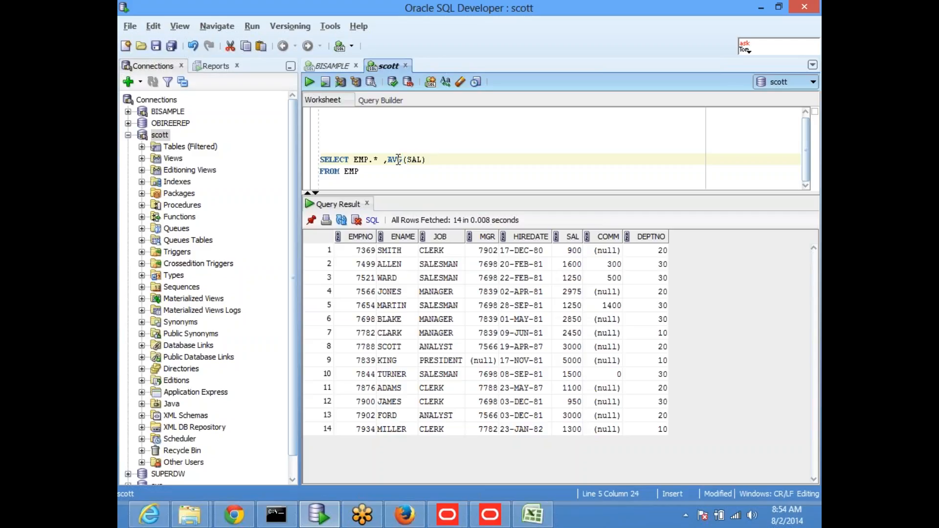
type("AVV")
key("BackSpace")
type("S")
left_click_drag(406, 195, 406, 251)
left_click(427, 203)
left_click_drag(340, 177, 309, 164)
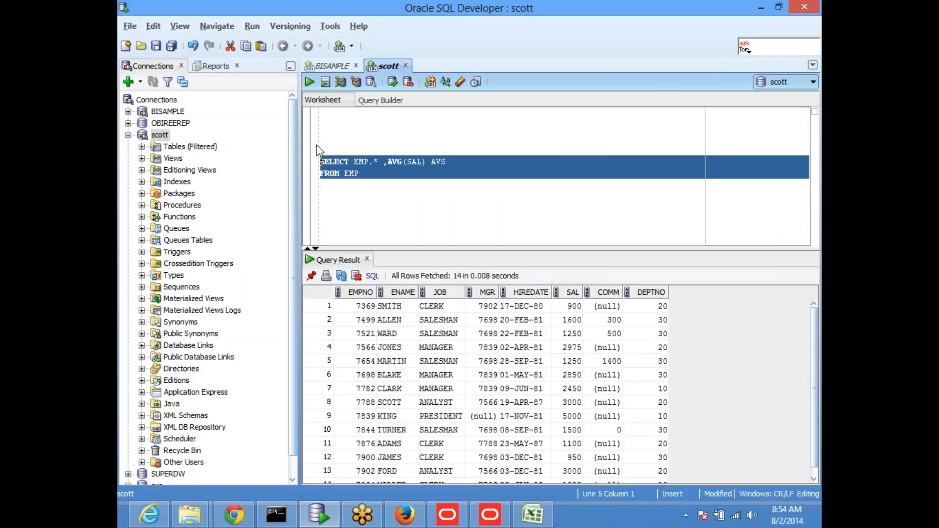
left_click(309, 82)
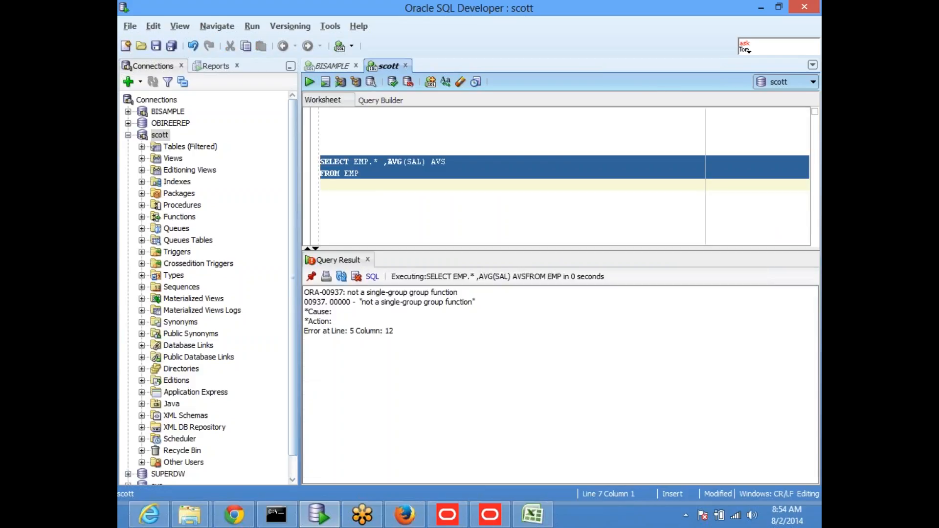
left_click(430, 203)
left_click(384, 163)
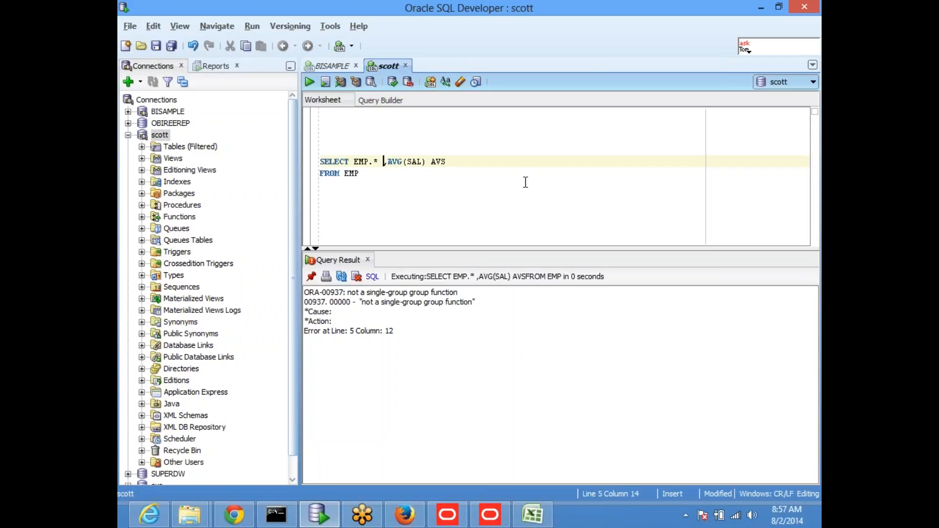
Delete the AVS alias so the SELECT line reads SELECT EMP.* ,AVG(SAL).
key("Right")
key("Right")
key("Right")
key("Right")
key("Right")
key("Right")
key("Right")
key("Right")
key("Right")
key("Right")
key("End")
key("BackSpace")
key("BackSpace")
key("BackSpace")
Change the column to AVG(SAL) OVER() AVS and run the query.
type("OVER(")
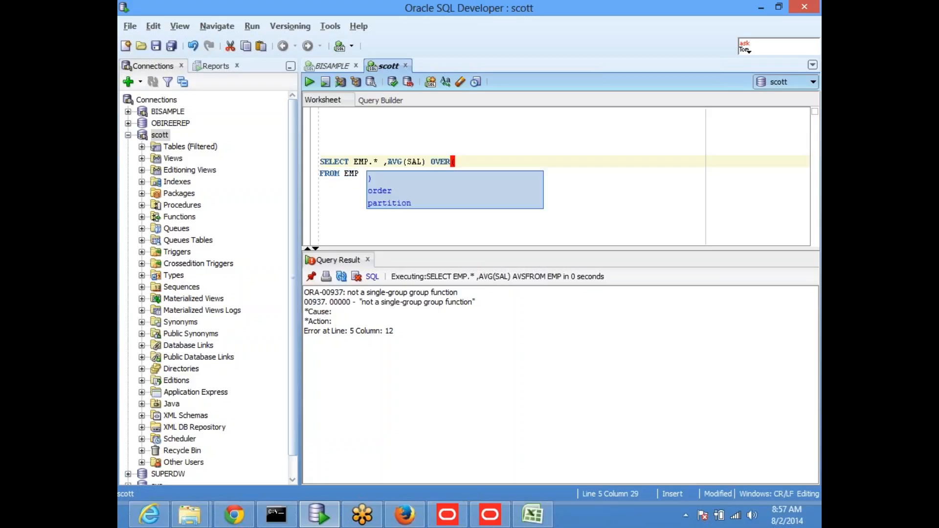
type(")")
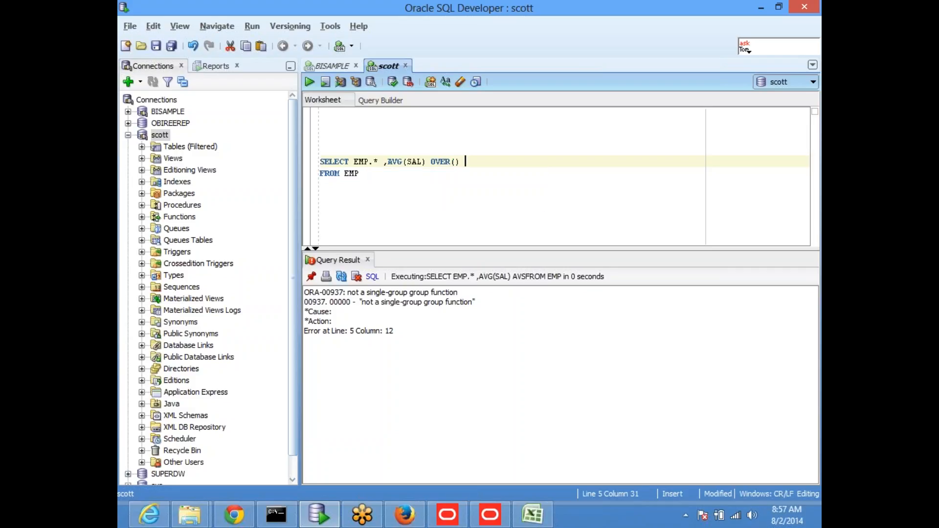
type(" S")
key("BackSpace")
type("AVD")
key("BackSpace")
type("S")
left_click_drag(386, 191, 298, 155)
left_click(309, 81)
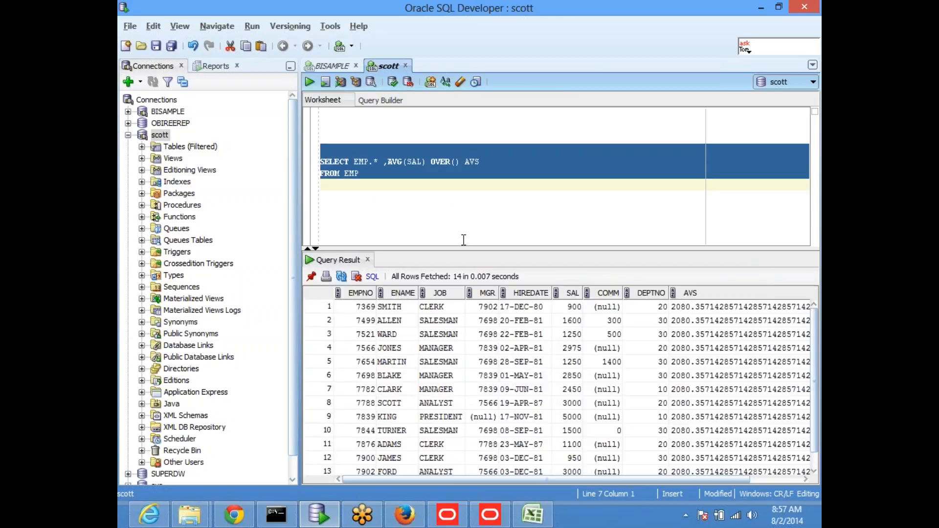
Enlarge the result grid and worksheet to show all 14 rows with AVS 2080.357….
left_click_drag(445, 248, 451, 211)
left_click(438, 186)
left_click_drag(387, 162, 416, 161)
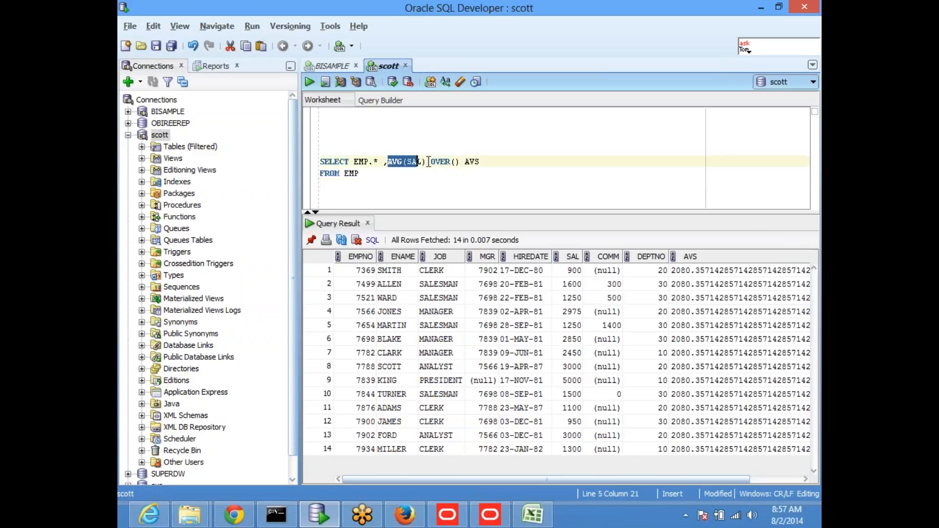
left_click_drag(298, 196, 263, 196)
left_click(383, 176)
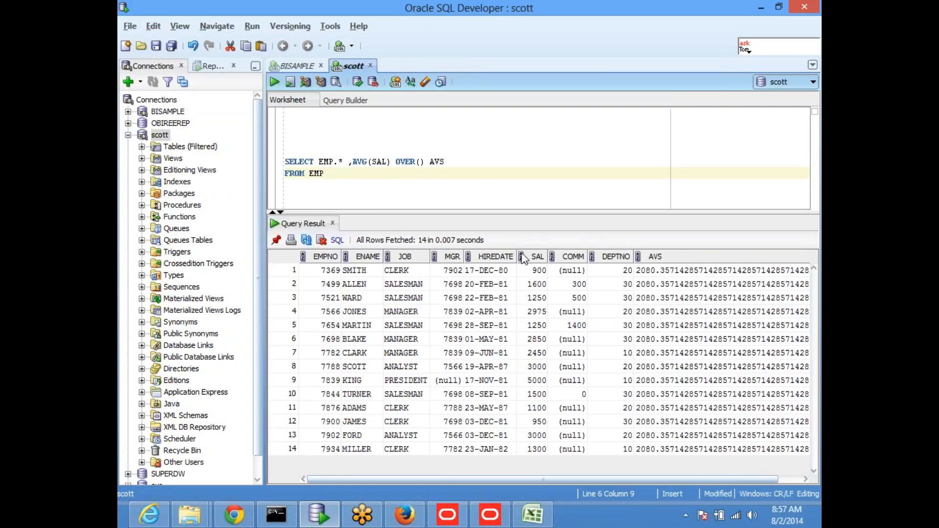
left_click(358, 161)
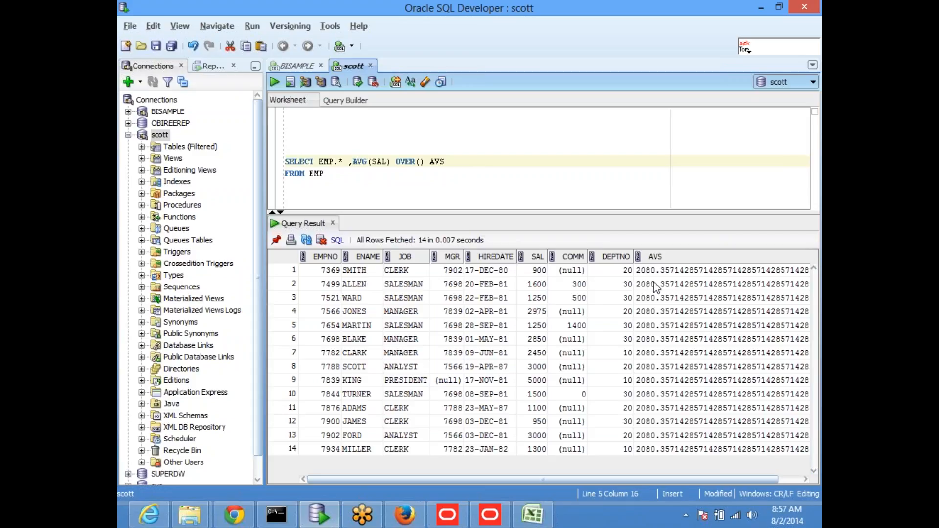
Add SELECT AVG(SAL) FROM EMP on a new line and run it alone.
left_click(399, 180)
key("Return")
key("Return")
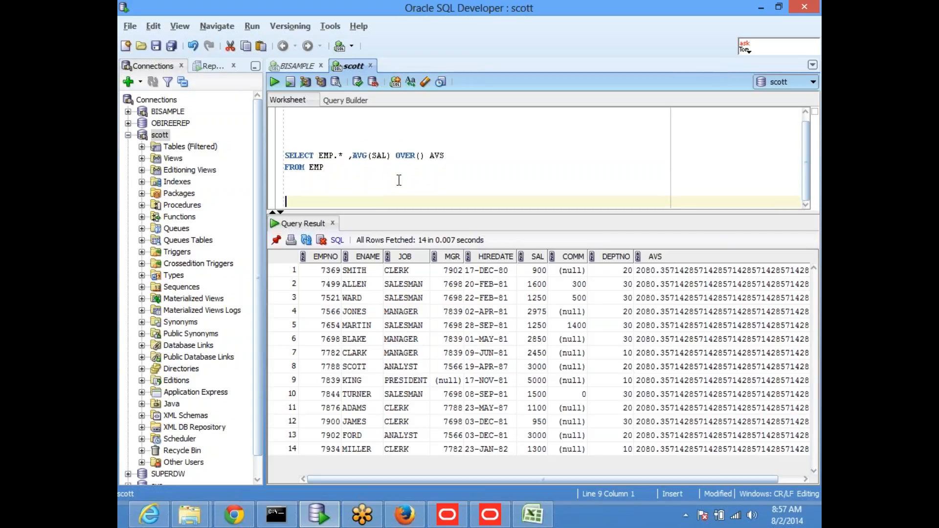
type("select A")
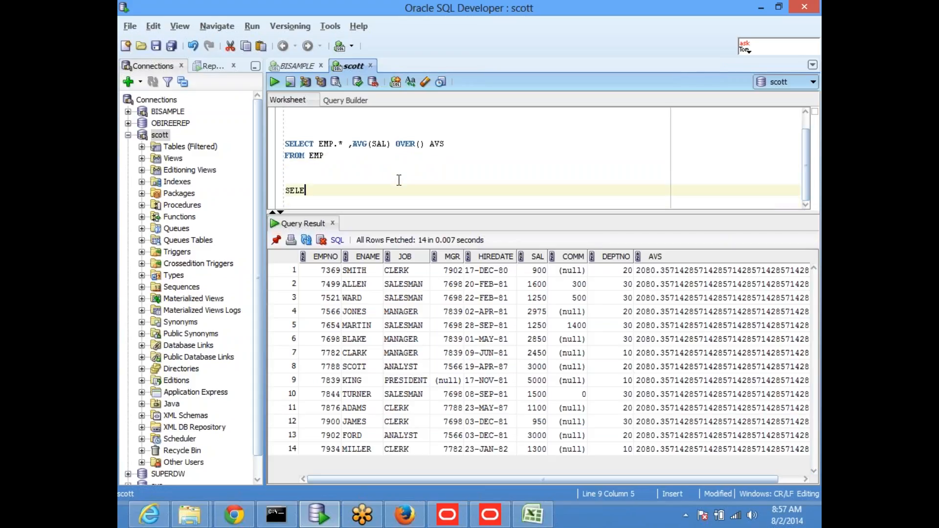
type("VG(SAL) FROM EMP")
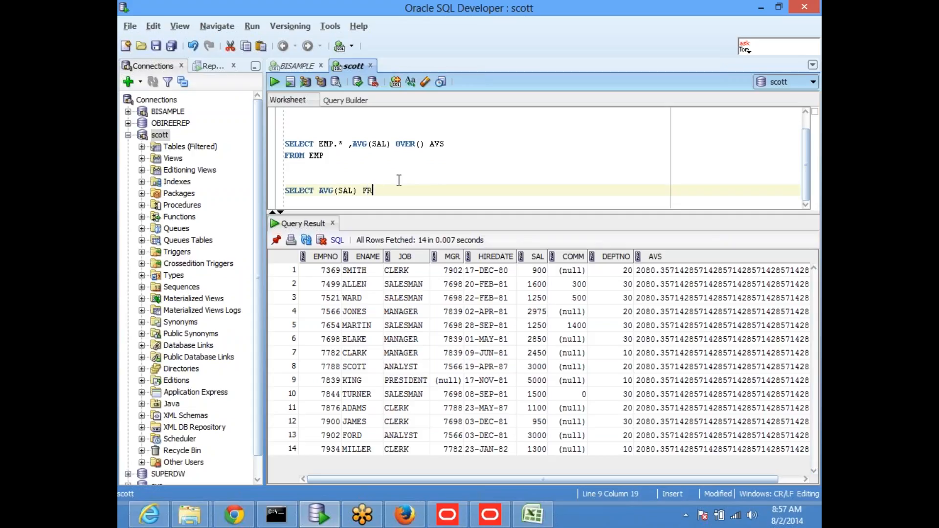
key("Return")
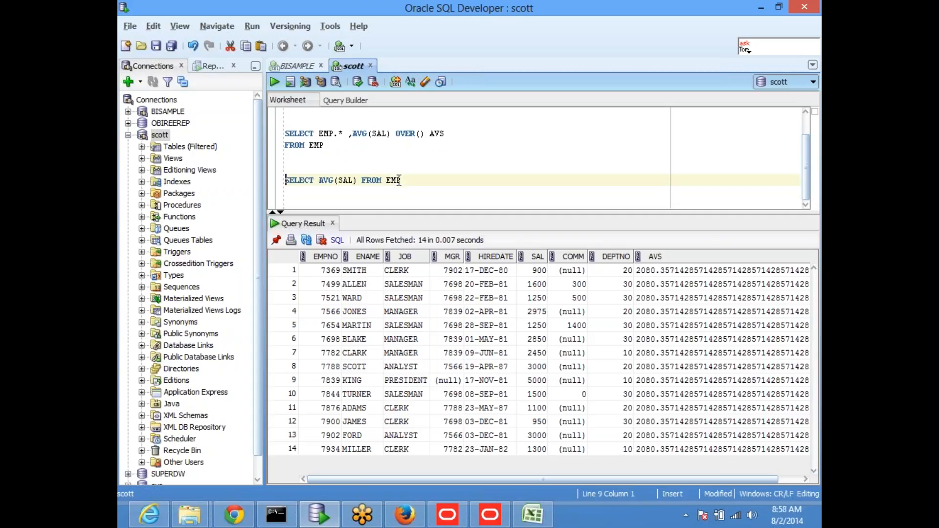
triple_click(399, 180)
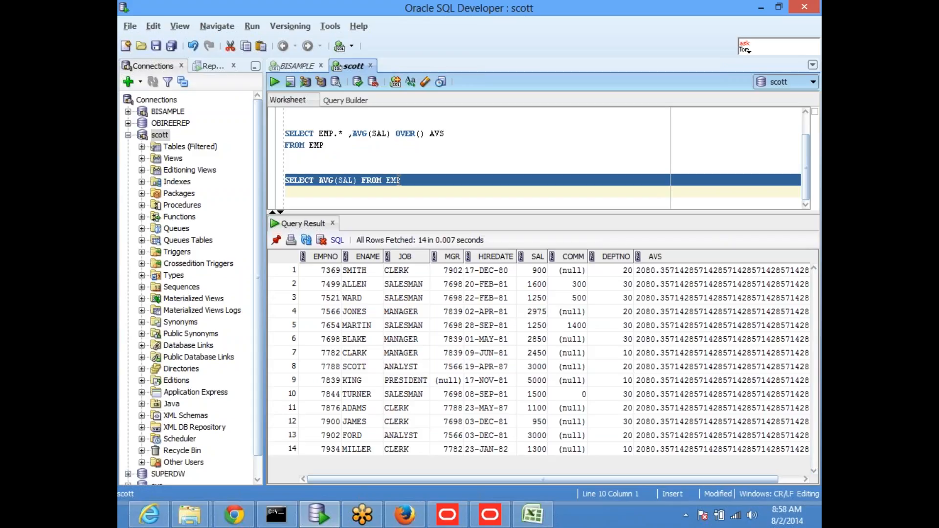
key("ctrl+Return")
Rerun the OVER() average query and check row 1's AVS value.
left_click_drag(339, 166, 274, 134)
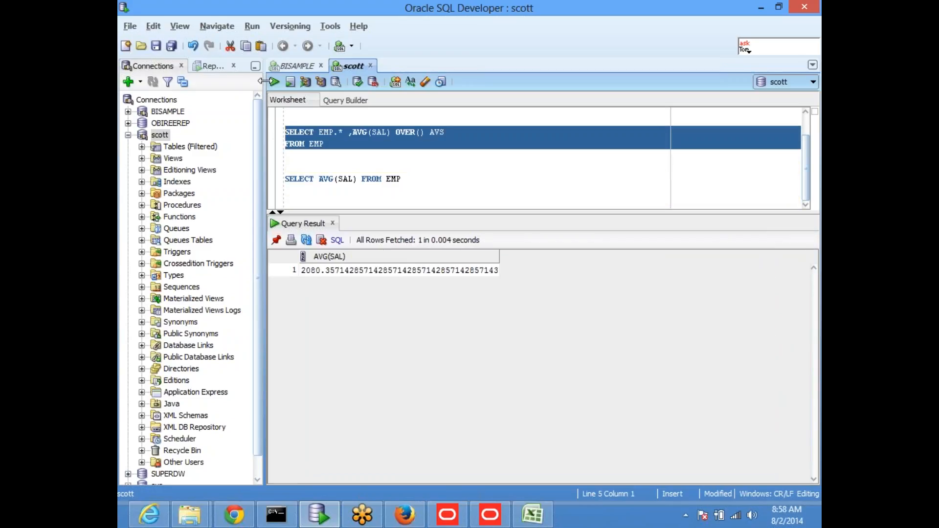
key("ctrl+Return")
left_click(642, 269)
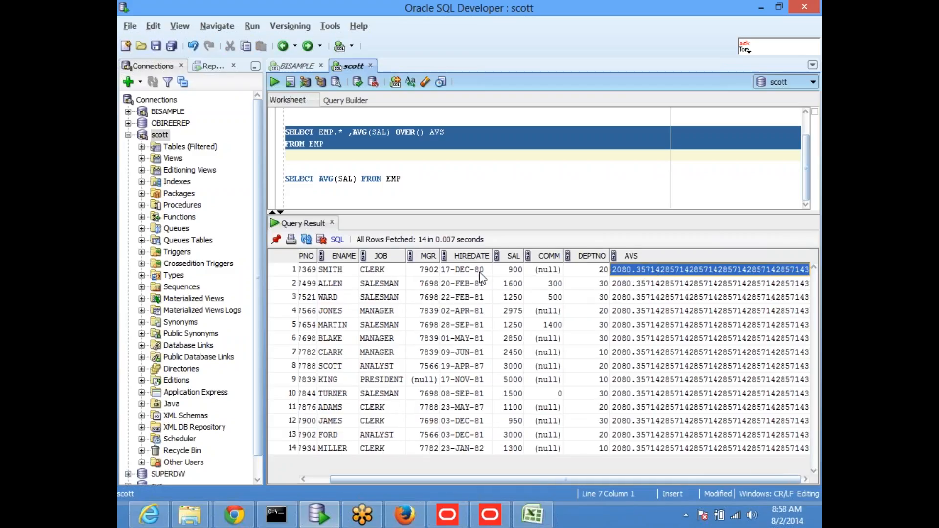
left_click(509, 269)
left_click(643, 271)
left_click(510, 272)
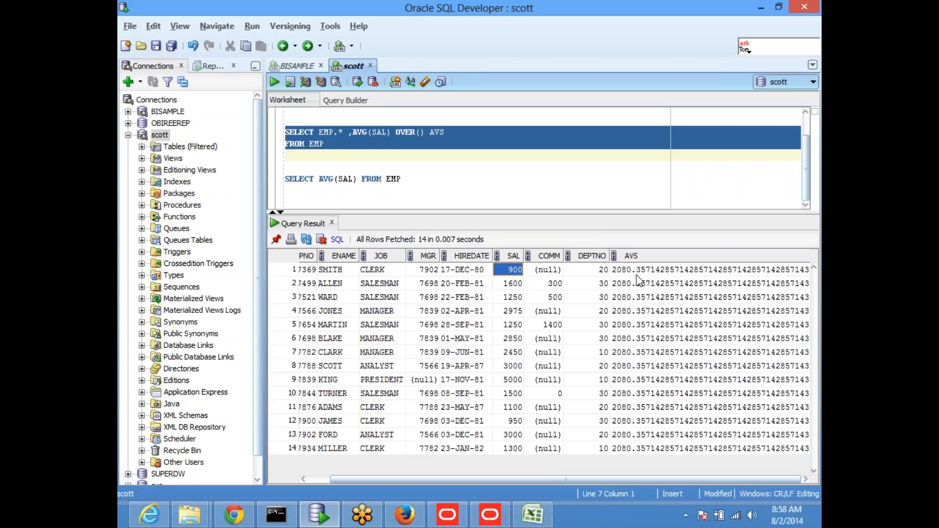
left_click(635, 272)
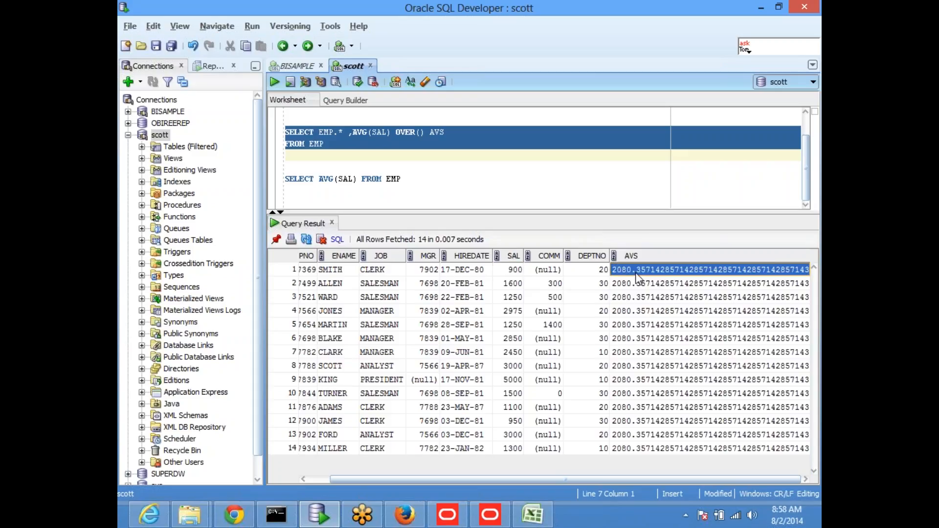
left_click(507, 288)
left_click(783, 297)
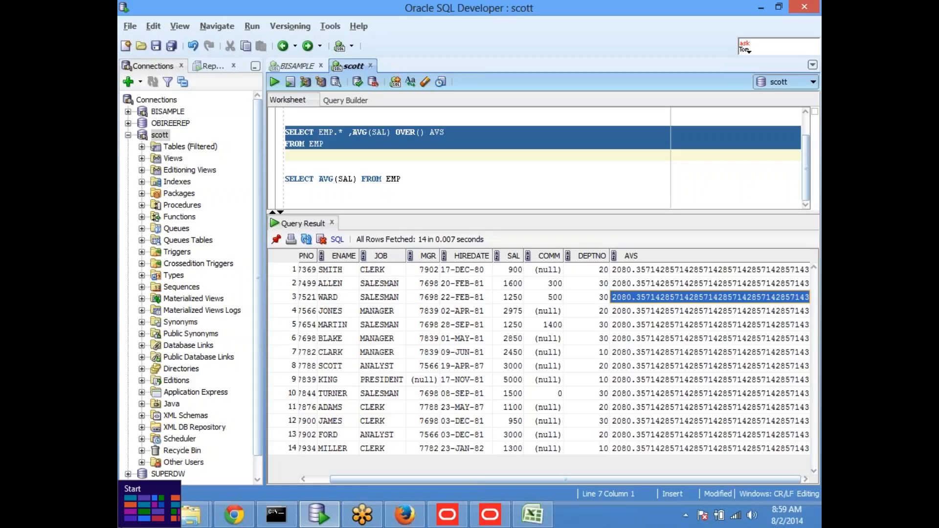
left_click(399, 132)
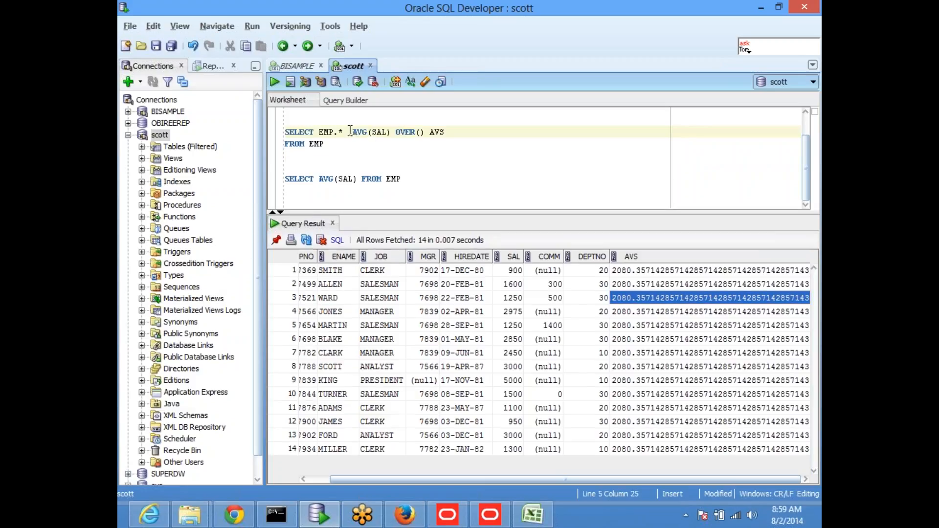
left_click(382, 286)
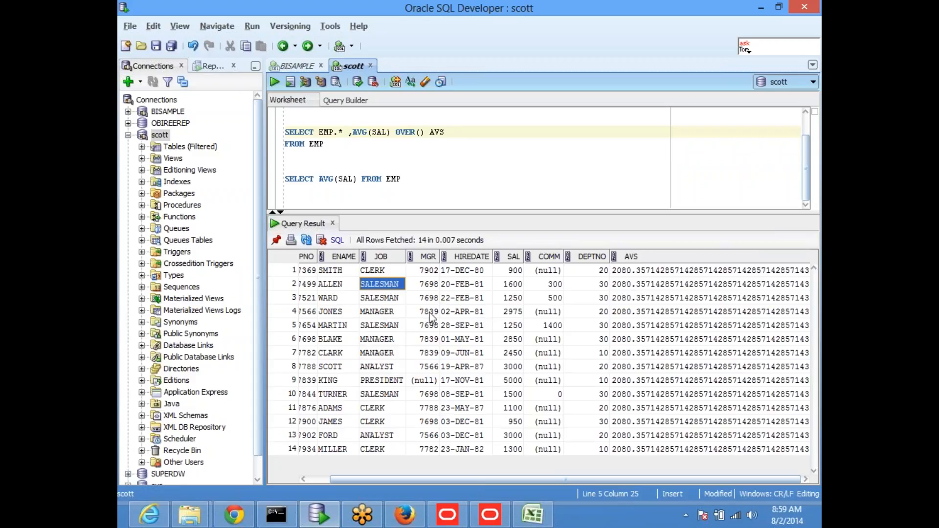
left_click(314, 284)
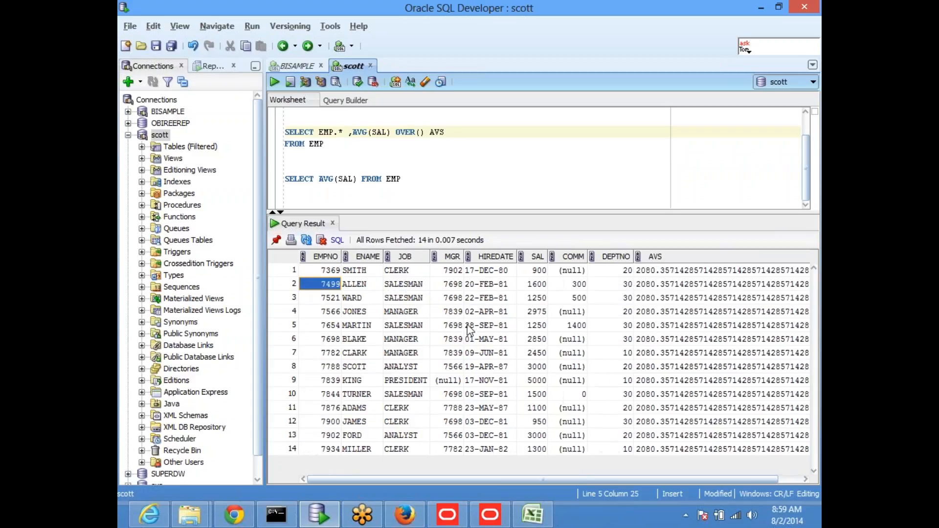
key("Up")
key("Right")
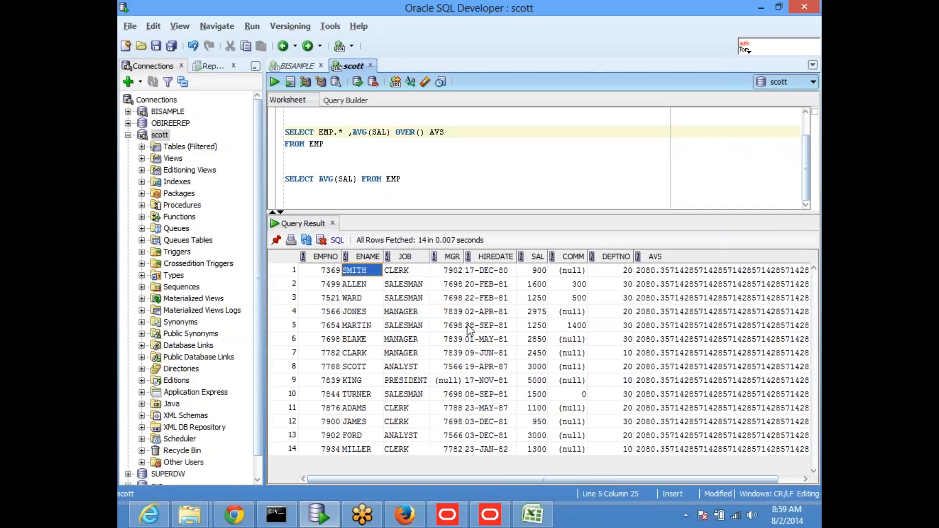
key("Right")
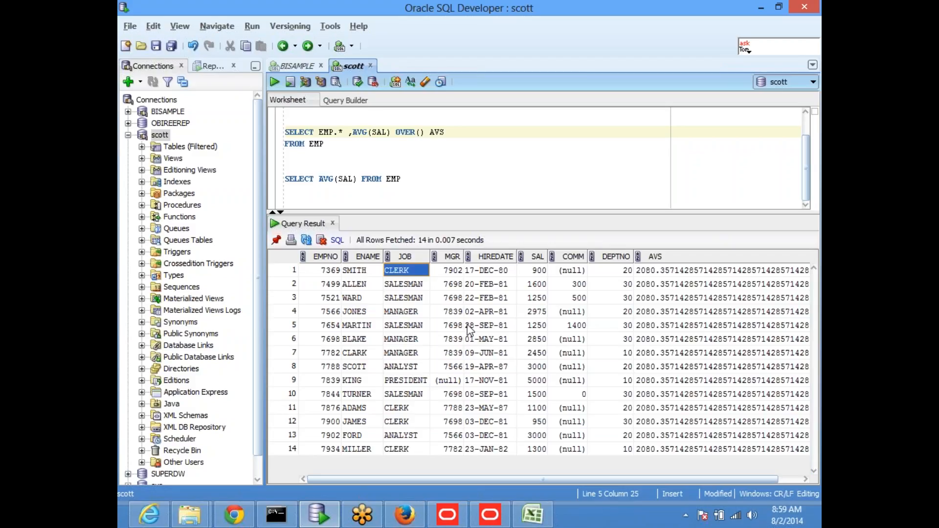
key("Right")
key("Right")
key("Right")
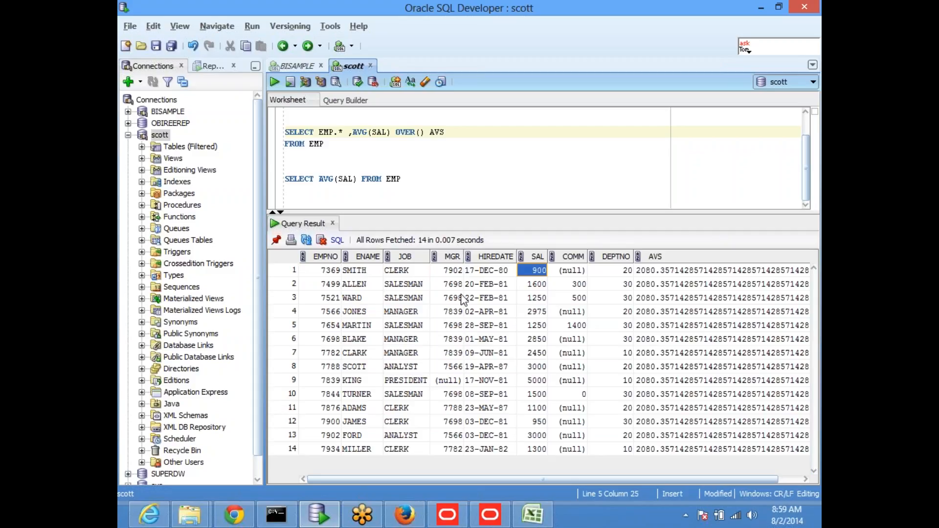
left_click(457, 136)
Add a line AVG(SAL) OVER (PARTITION BY JOB) AVS_JOB below SELECT EMP.*.
left_click(352, 132)
key("Return")
key("Up")
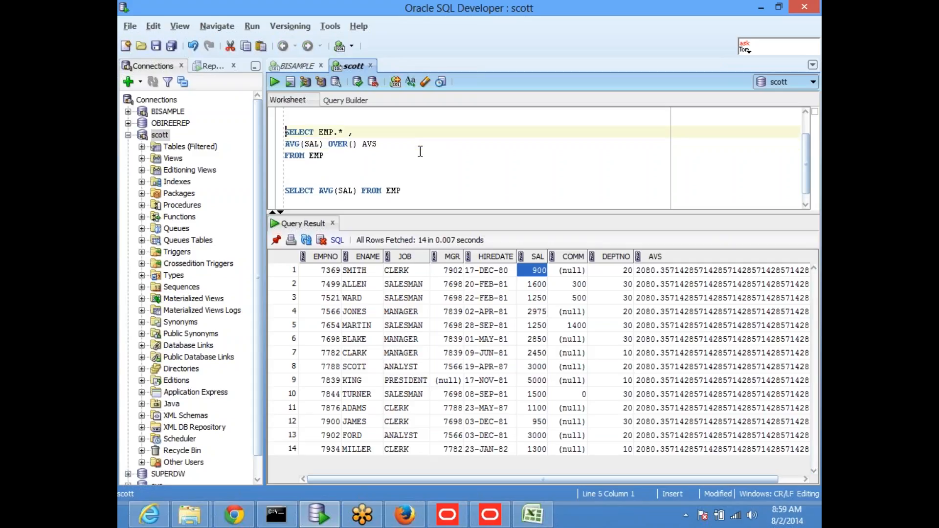
key("Down")
key("Return")
key("Up")
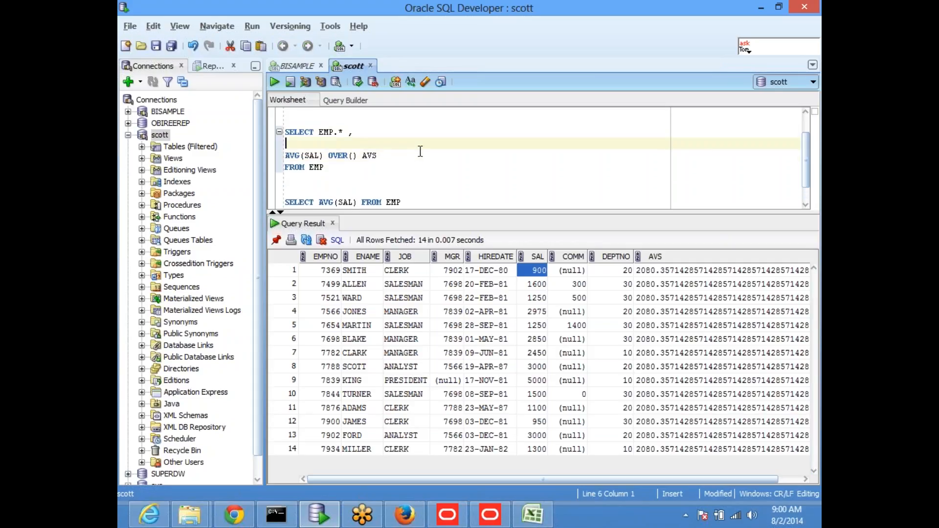
type("AVG")
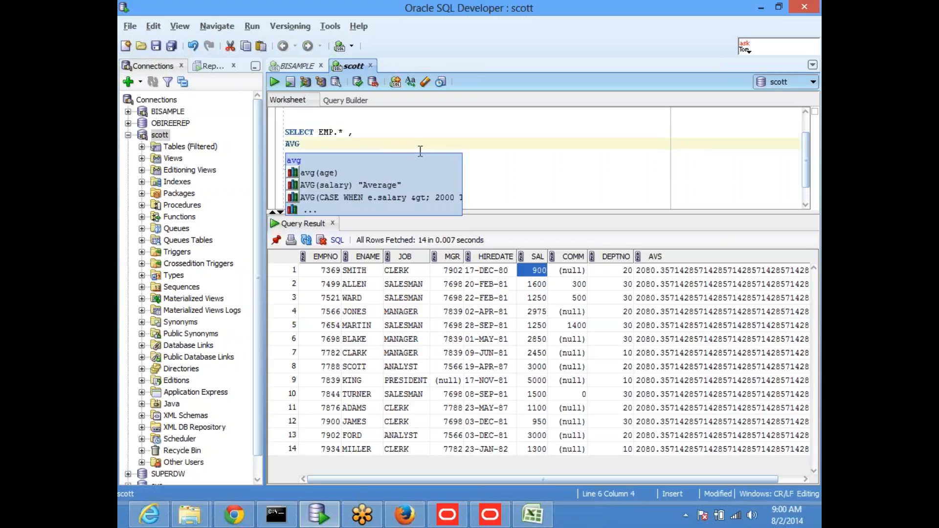
type("(SAL) O")
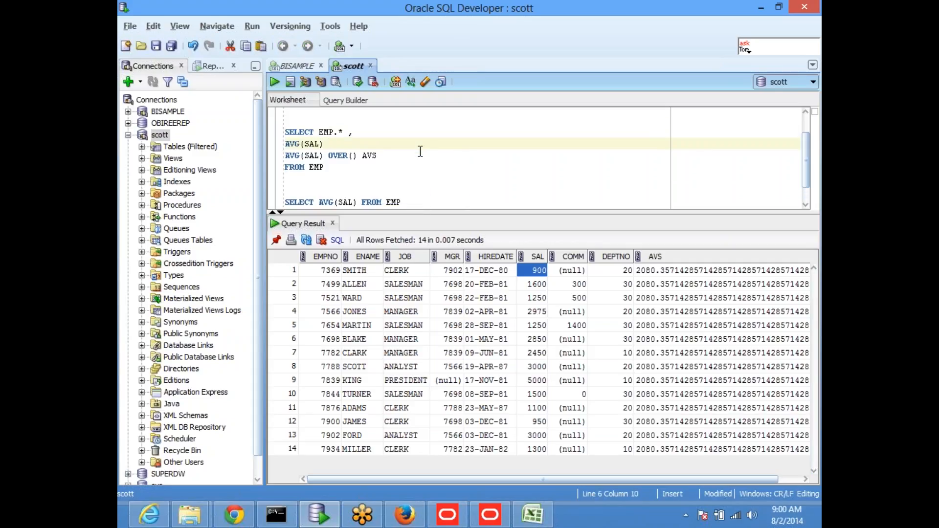
type("VER (PARTITION BY JOB) A")
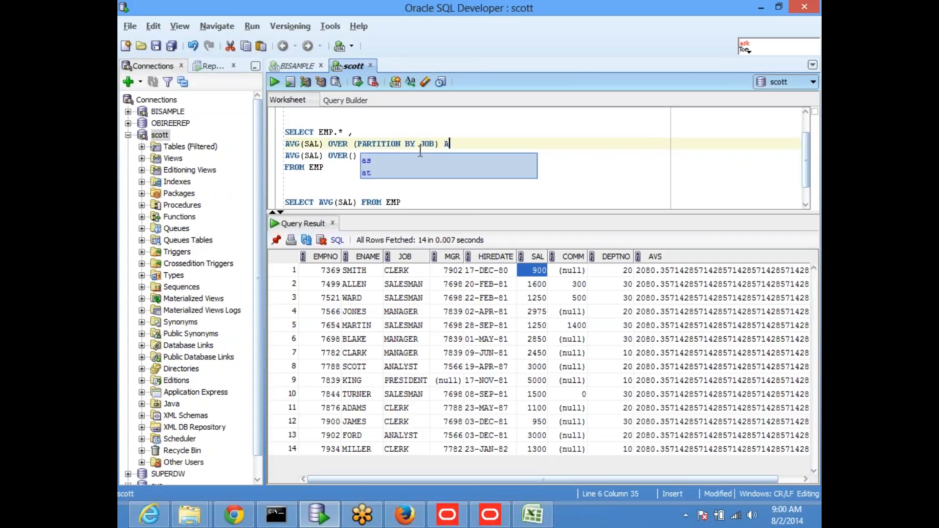
type("VS")
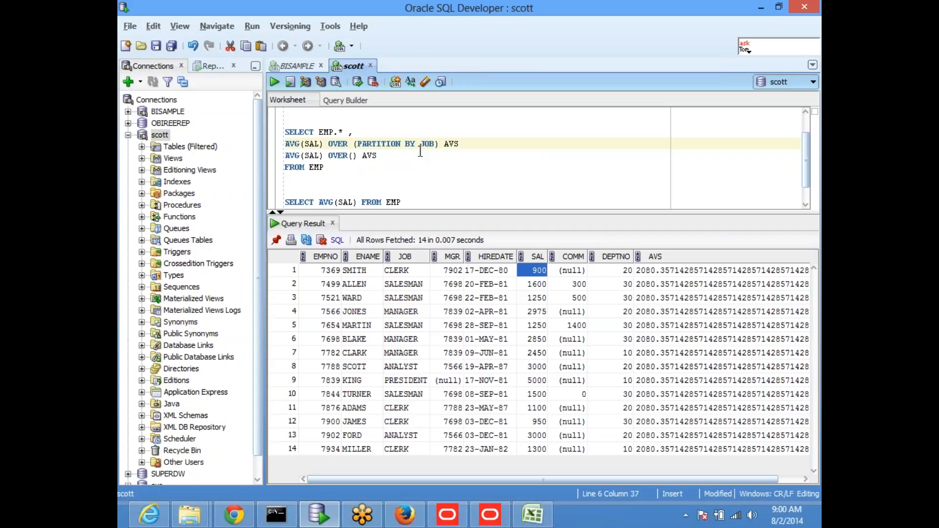
type("_JOB")
left_click(363, 142)
Put a comma before each AVG line and run the whole SELECT EMP.* query.
left_click(350, 132)
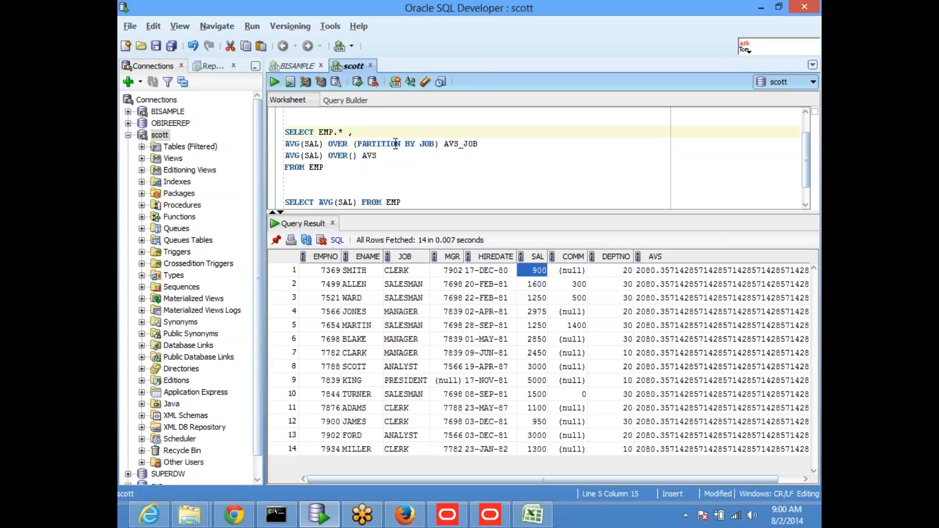
left_click(286, 143)
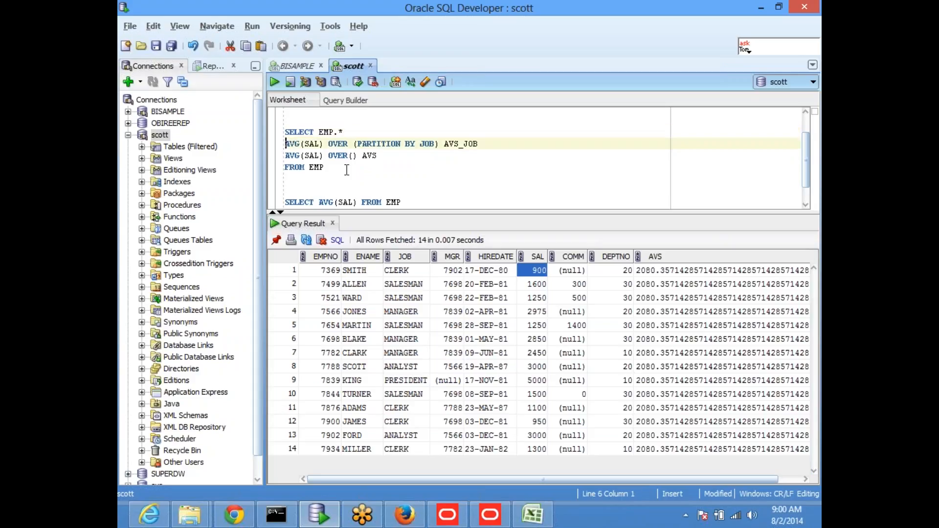
type(",")
left_click(286, 156)
type(",")
left_click_drag(286, 179, 271, 131)
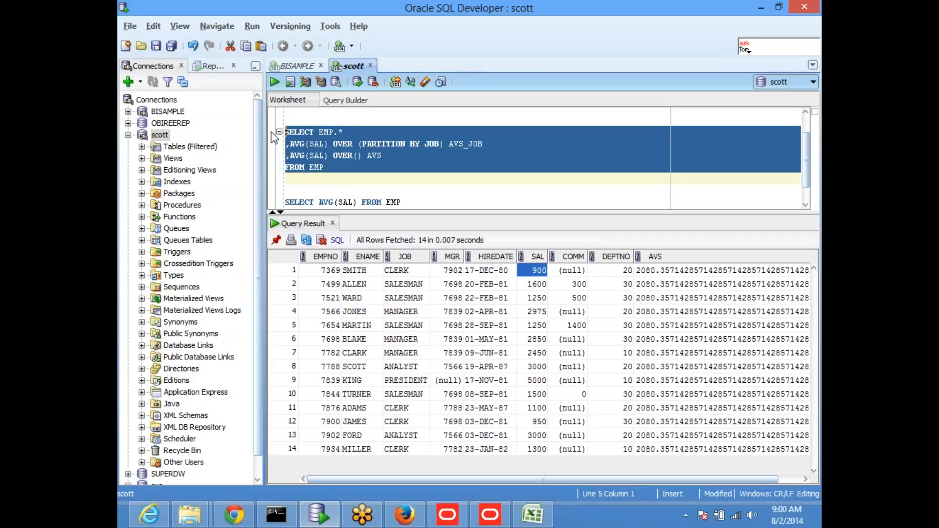
left_click(280, 83)
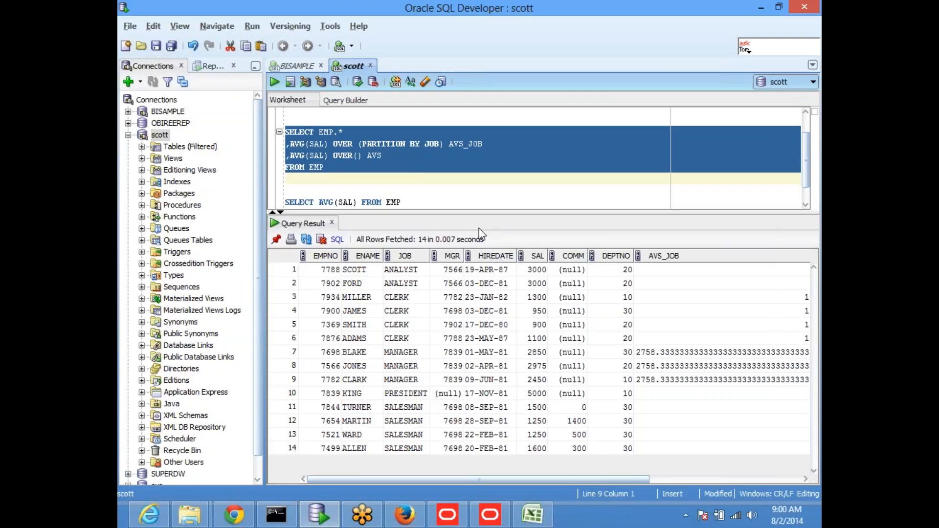
Inspect row 1's values and widen the AVS_JOB column to show job averages.
left_click(318, 268)
key("Right")
key("Right")
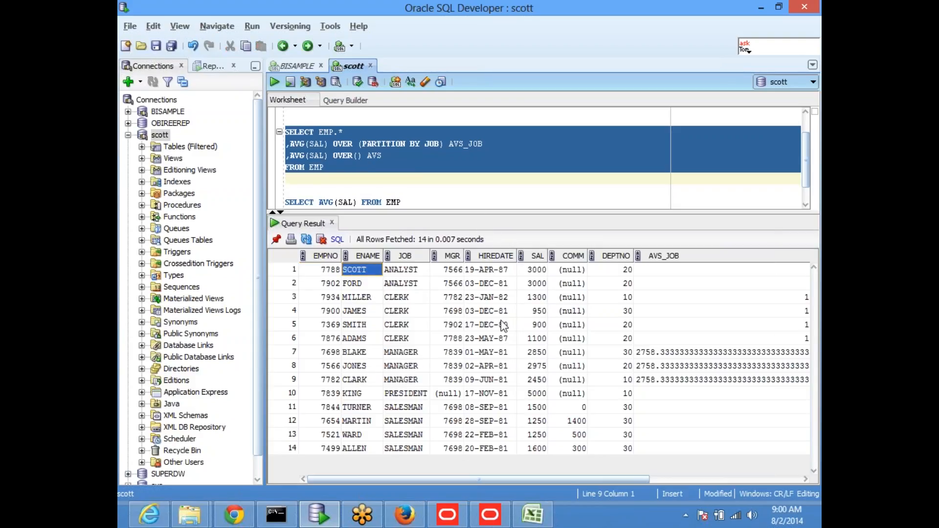
key("Right")
key("Right")
key("Right")
key("Right")
key("Right")
key("Right")
key("Right")
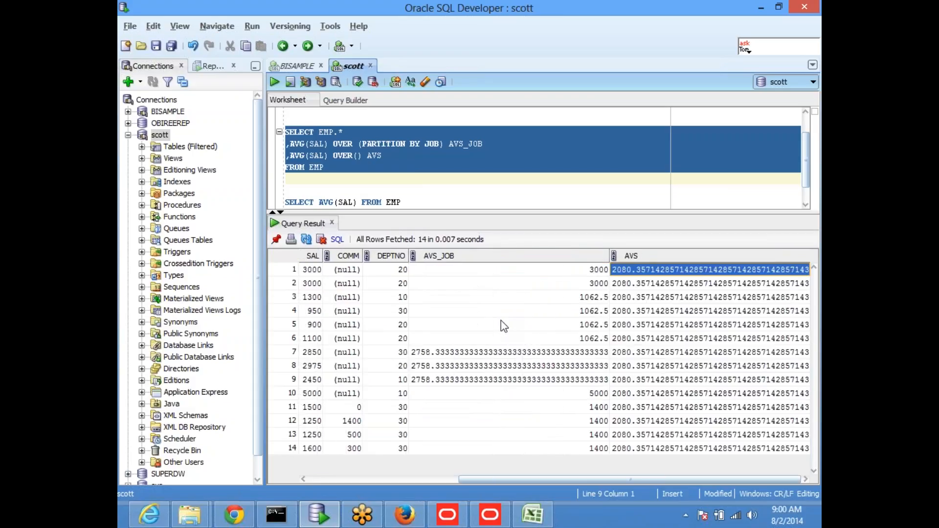
key("Left")
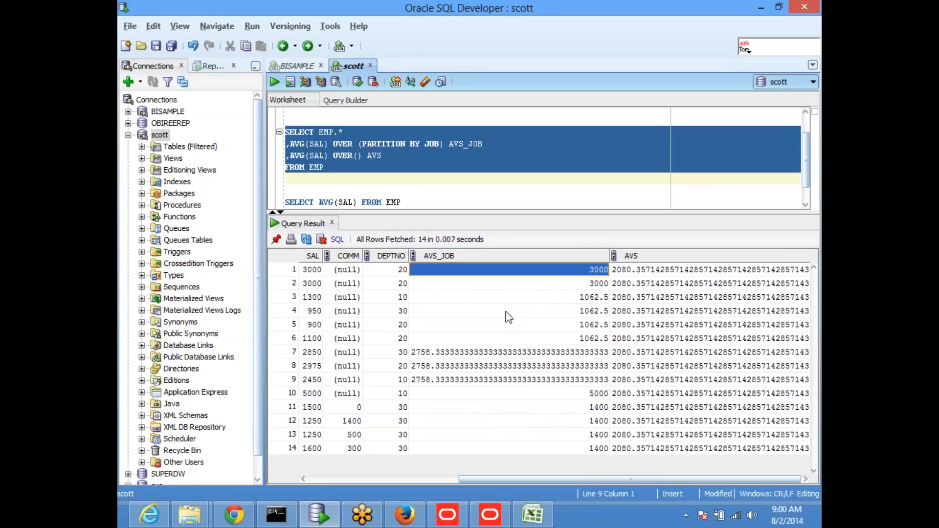
left_click_drag(609, 255, 462, 259)
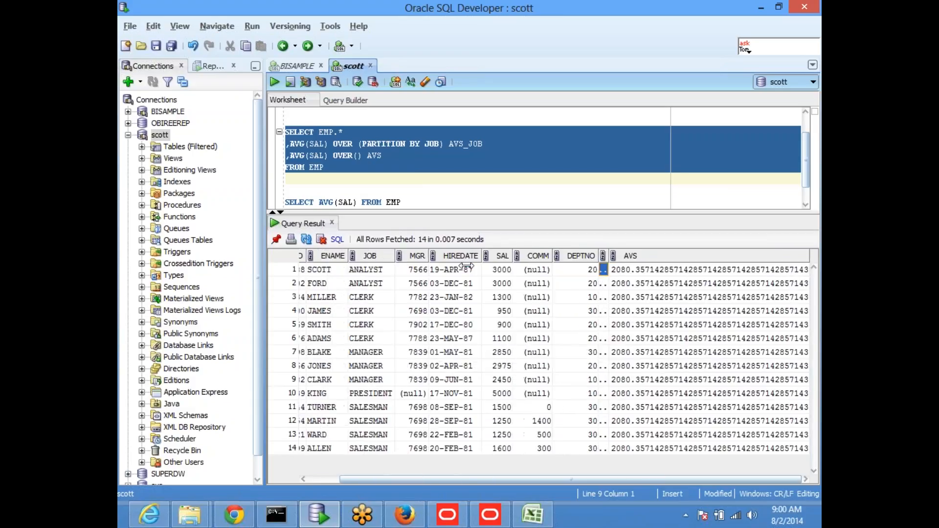
left_click_drag(608, 255, 649, 255)
Compare analyst and clerk salaries with their AVS_JOB averages, such as clerks' 1062.5.
left_click(367, 269)
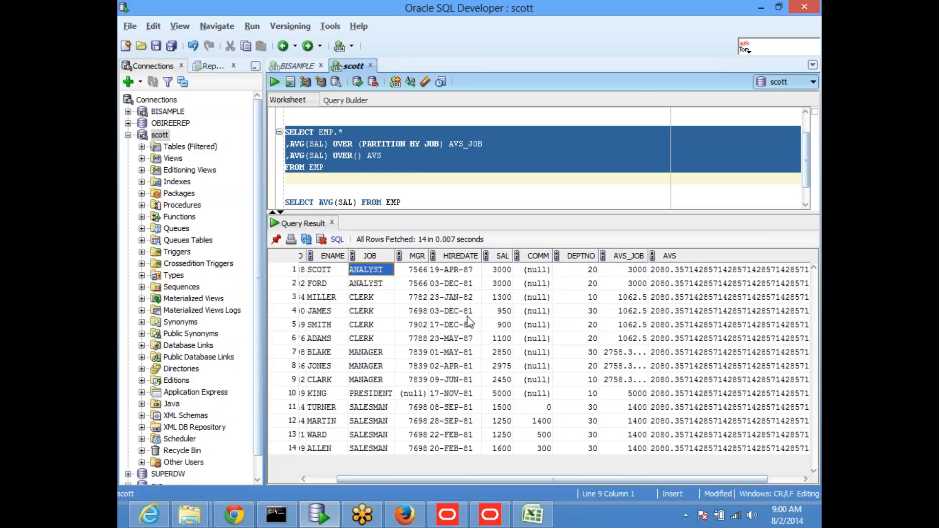
key("Right")
key("Right")
key("Right")
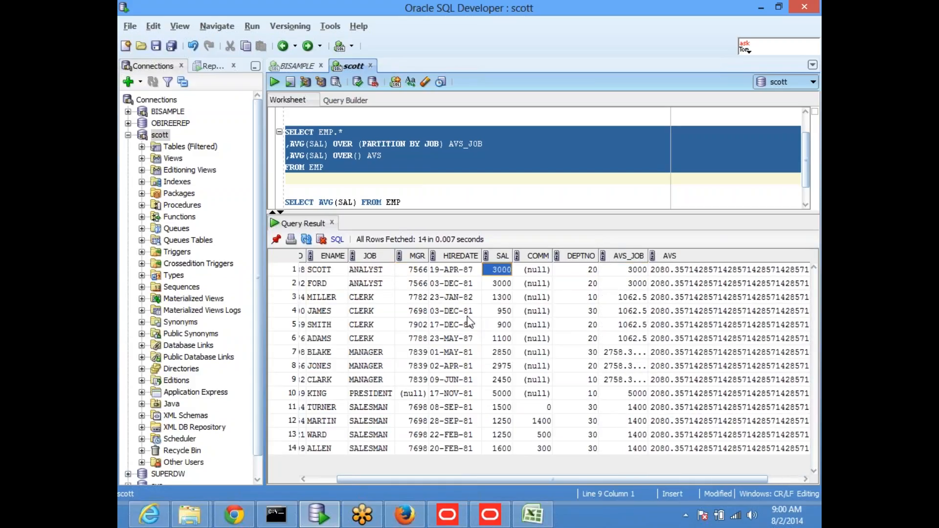
key("Down")
key("Up")
key("Down")
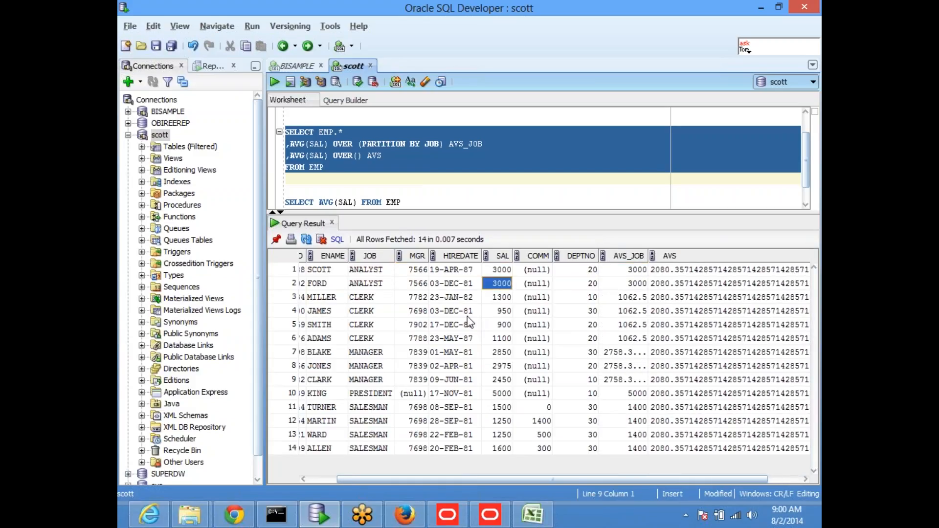
key("Right")
key("Right")
key("Right")
key("Up")
key("Down")
key("Up")
key("Down")
key("Down")
key("Left")
key("Left")
key("Left")
key("Left")
key("Left")
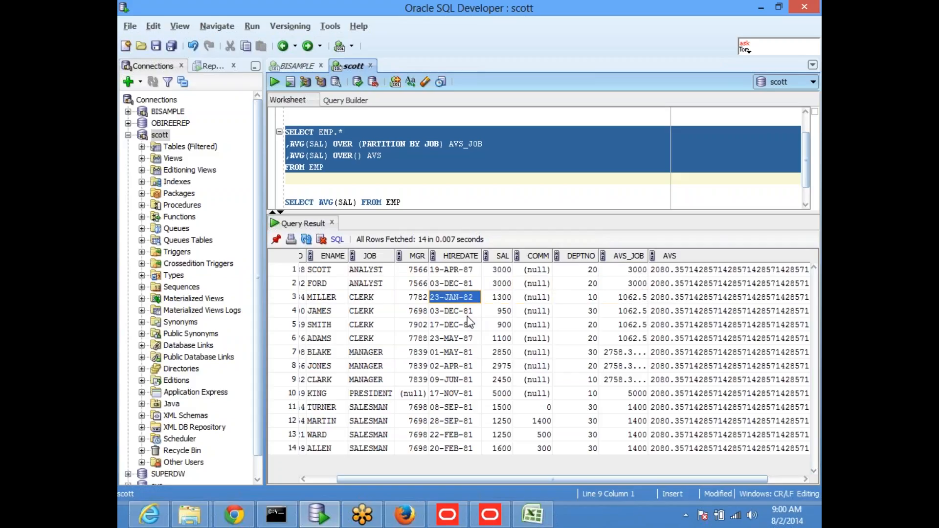
key("Right")
key("Right")
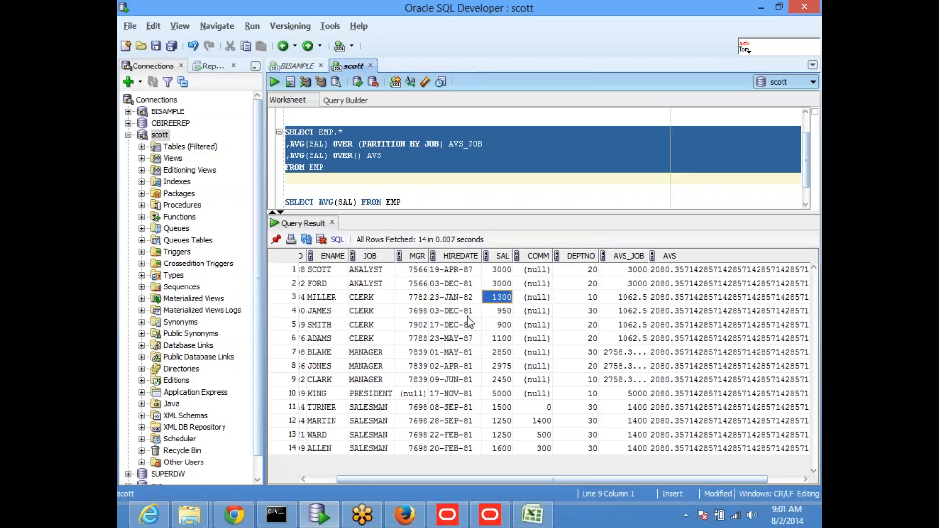
key("Right")
key("Right")
key("Right")
key("Left")
key("Left")
key("Left")
key("shift+Down")
key("shift+Down")
key("shift+Down")
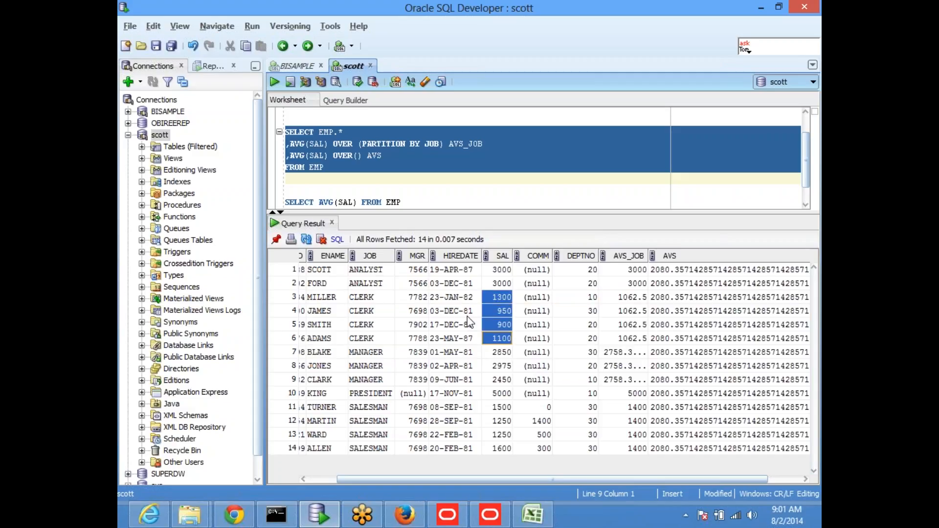
Check the overall AVS and the managers' and salesmen's averages, then switch to Oracle BI Answers.
key("Right")
key("Right")
key("Up")
key("Up")
key("Up")
key("Right")
key("Right")
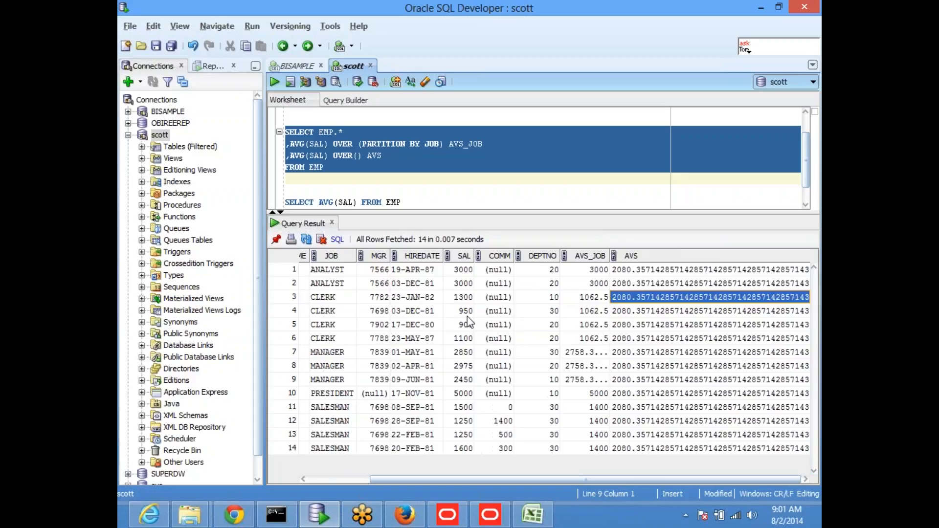
key("Left")
key("Down")
key("Down")
key("Down")
key("Down")
key("Down")
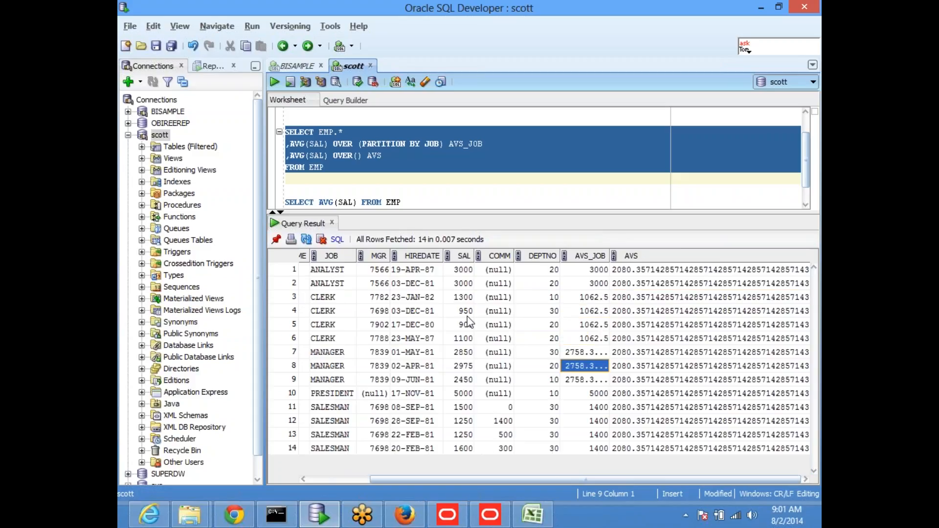
key("Down")
key("Down")
key("Down")
key("Down")
key("Down")
key("Down")
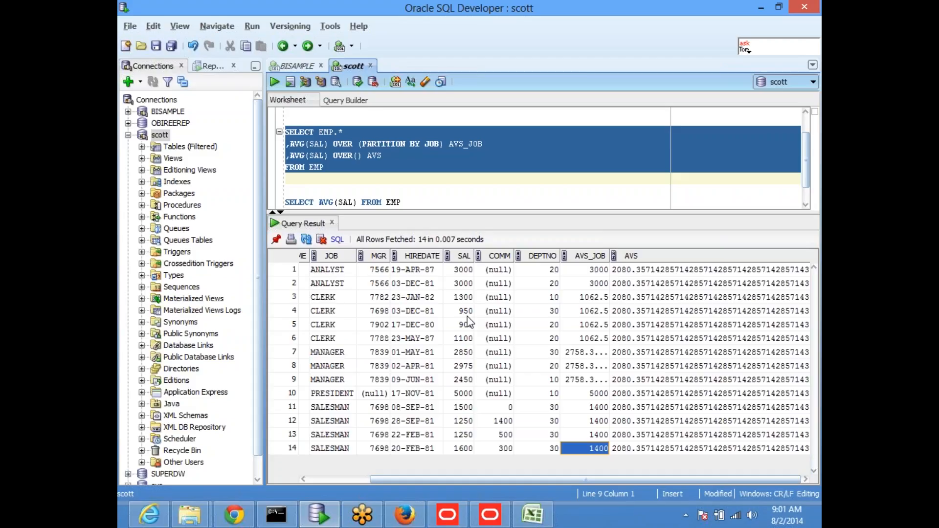
left_click(467, 295)
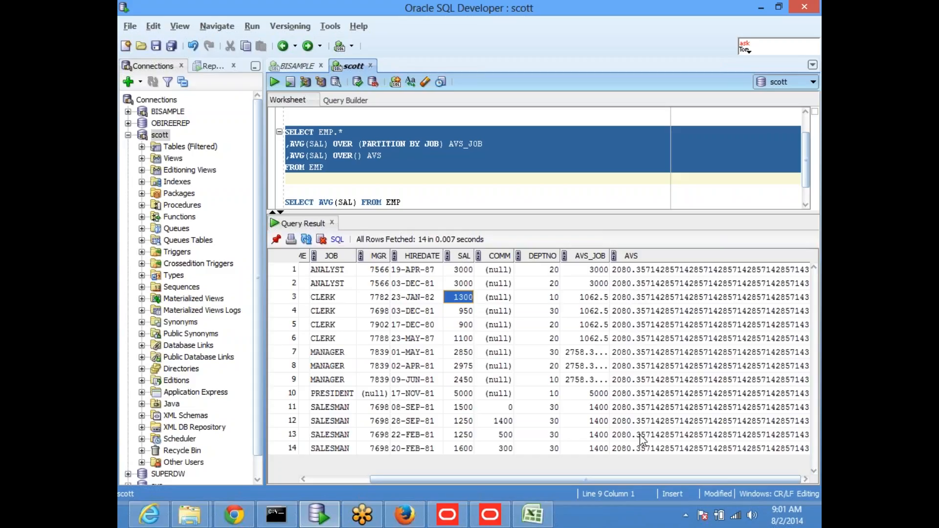
left_click(404, 515)
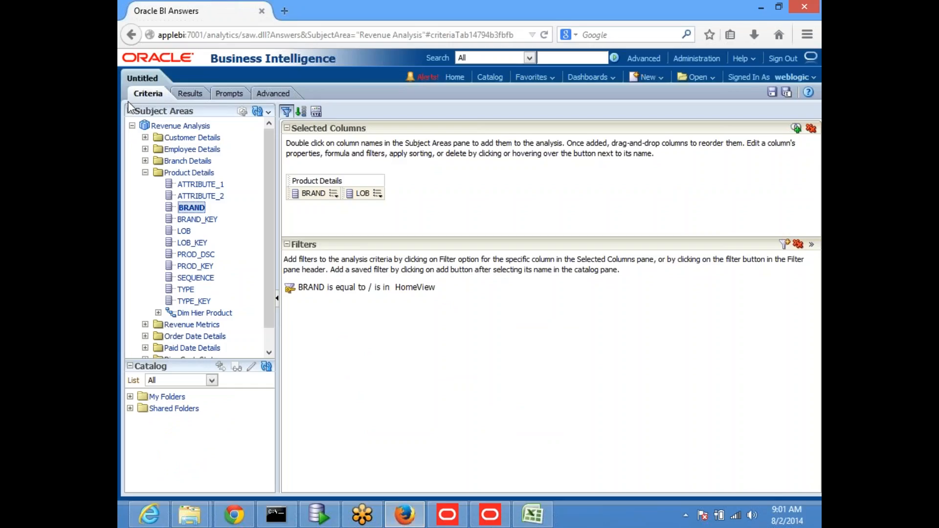
Clear the analysis columns, add Sum Quantity from Revenue Metrics, and preview the results.
left_click(811, 128)
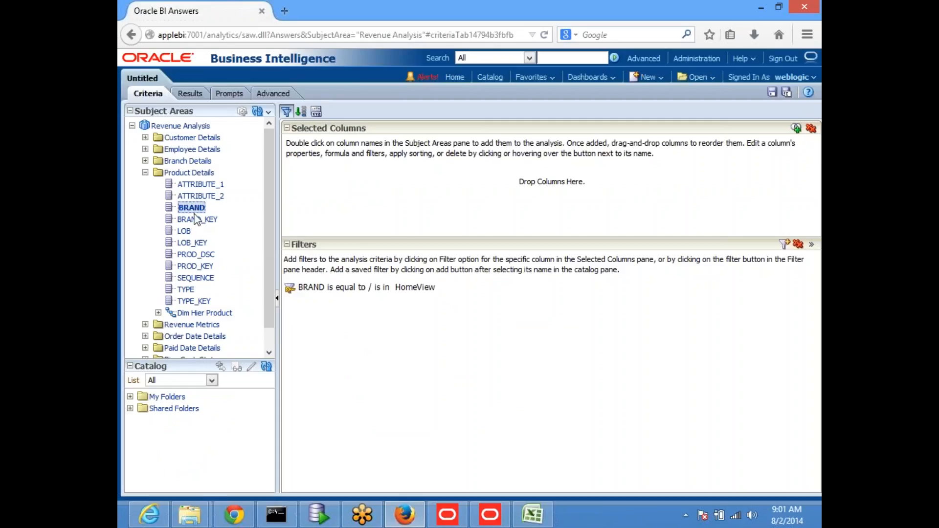
scroll(176, 241, "down", 1)
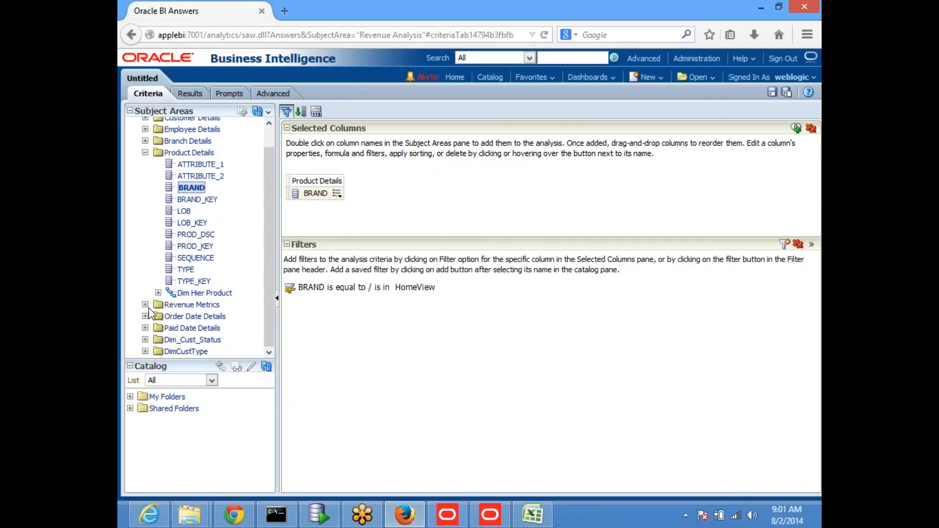
left_click(146, 304)
scroll(196, 289, "down", 6)
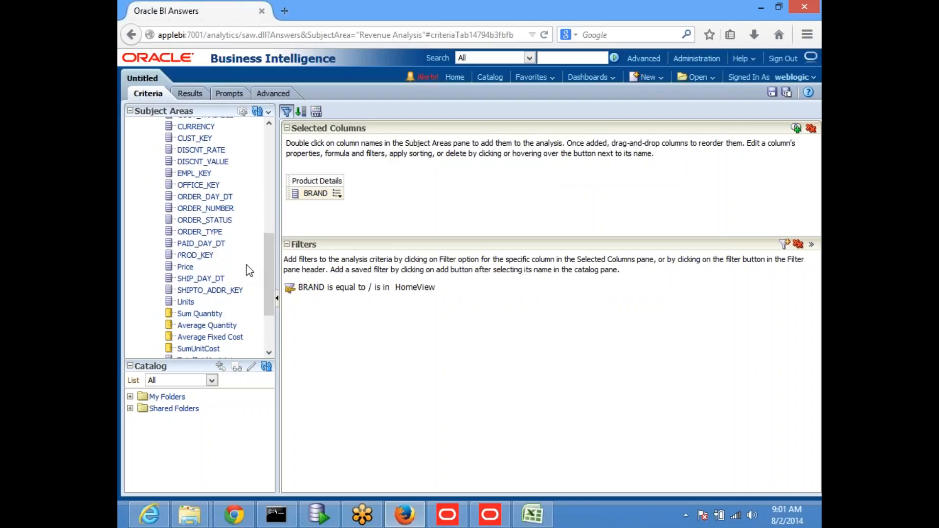
double_click(196, 284)
left_click(190, 93)
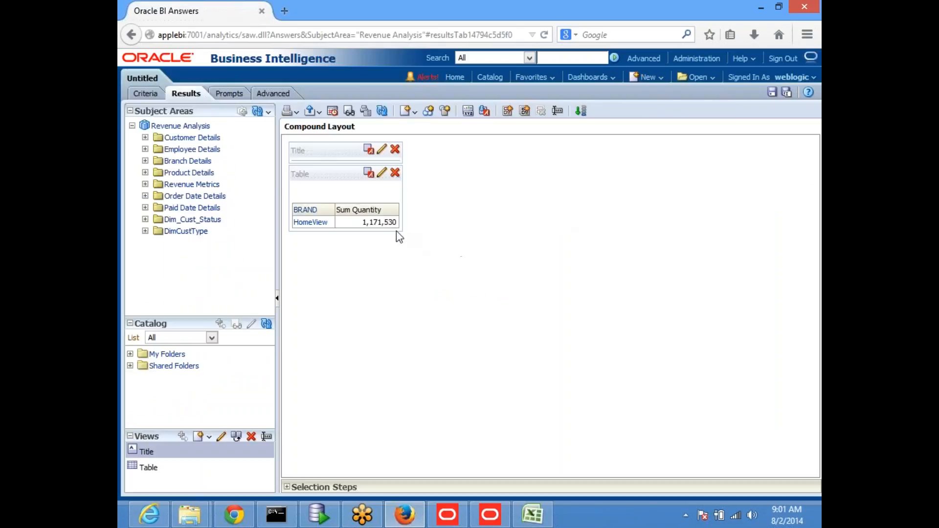
Remove the HomeView brand filter and drill BRAND down to LOB in the results.
left_click(145, 93)
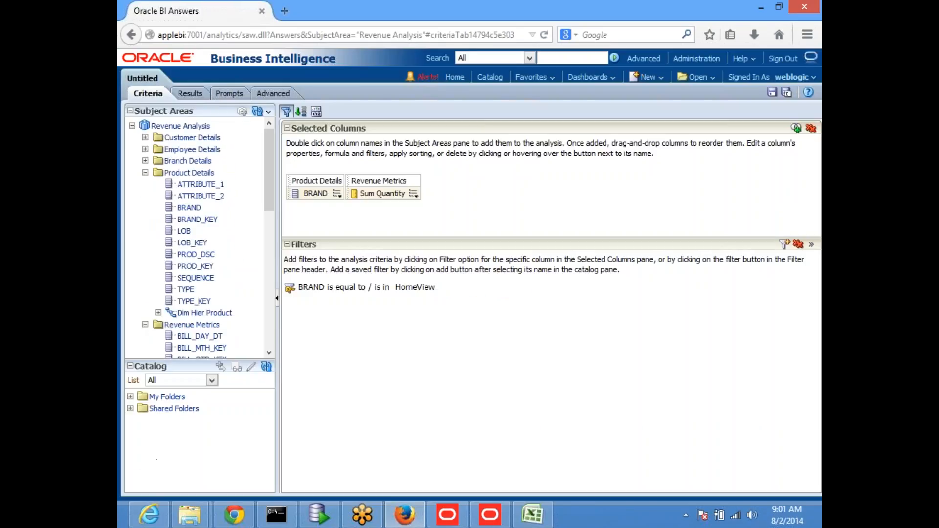
left_click(797, 245)
left_click(188, 94)
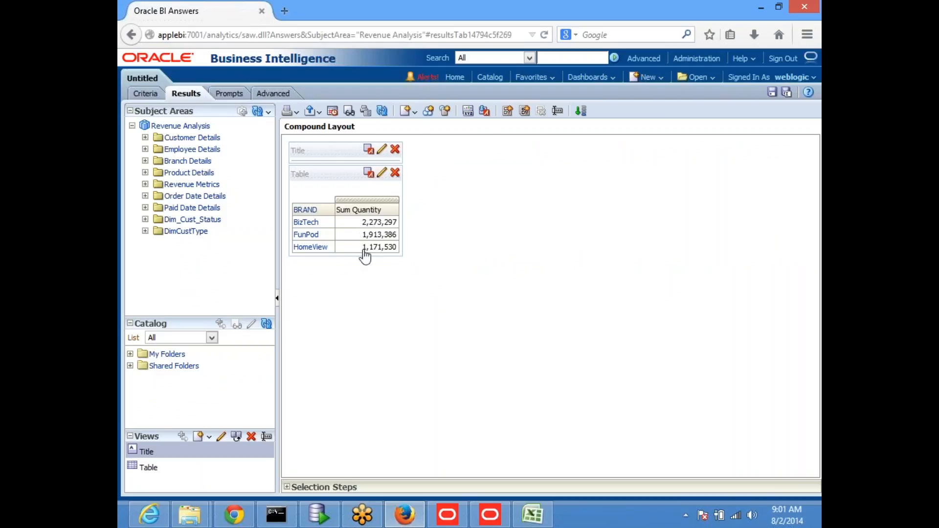
left_click(303, 210)
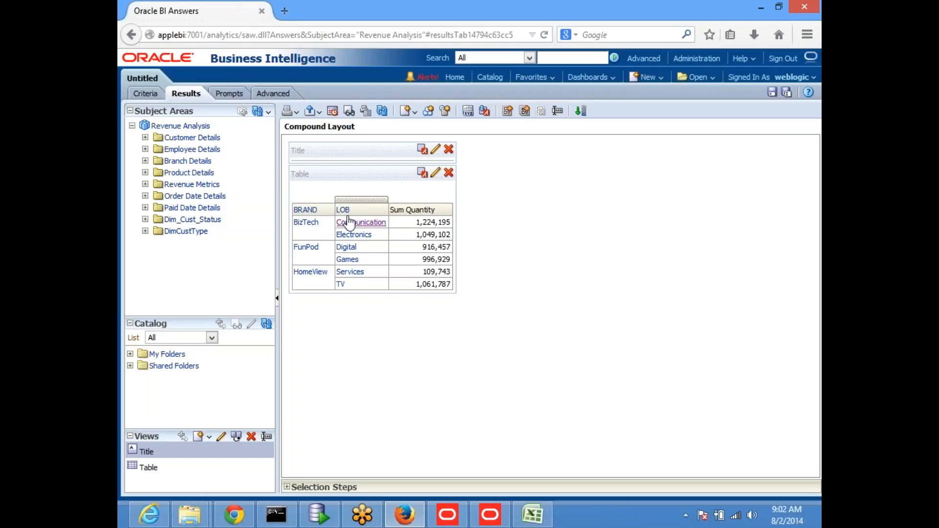
Delete the LOB column so results show Sum Quantity per BRAND, e.g. BizTech 2,273,297.
left_click(146, 93)
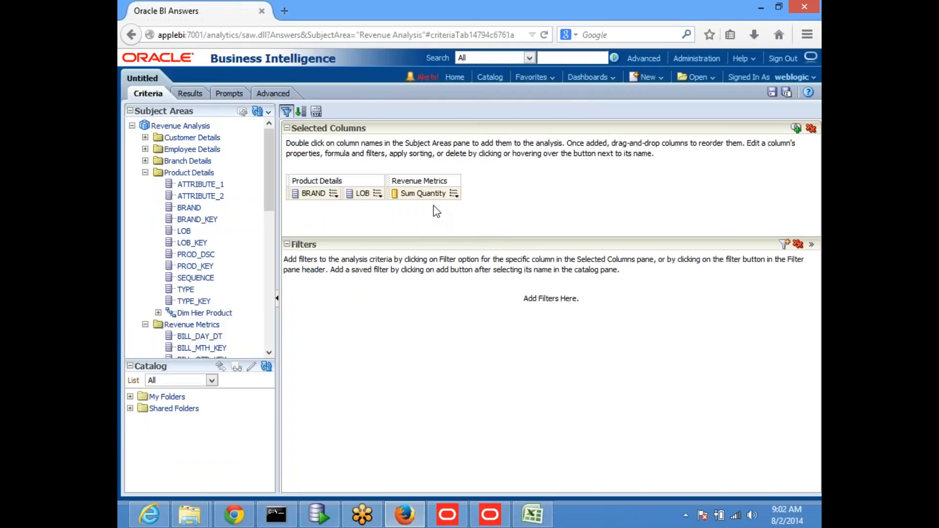
left_click(378, 194)
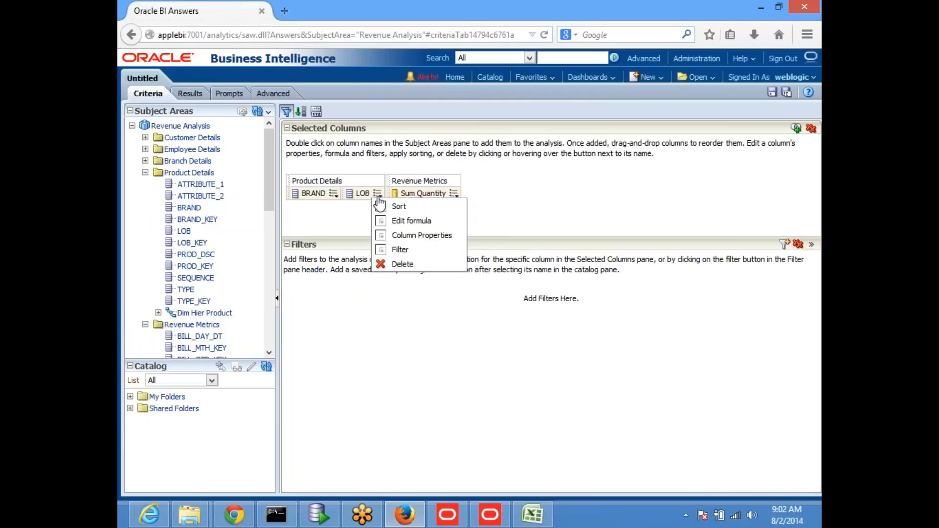
left_click(409, 265)
left_click(189, 93)
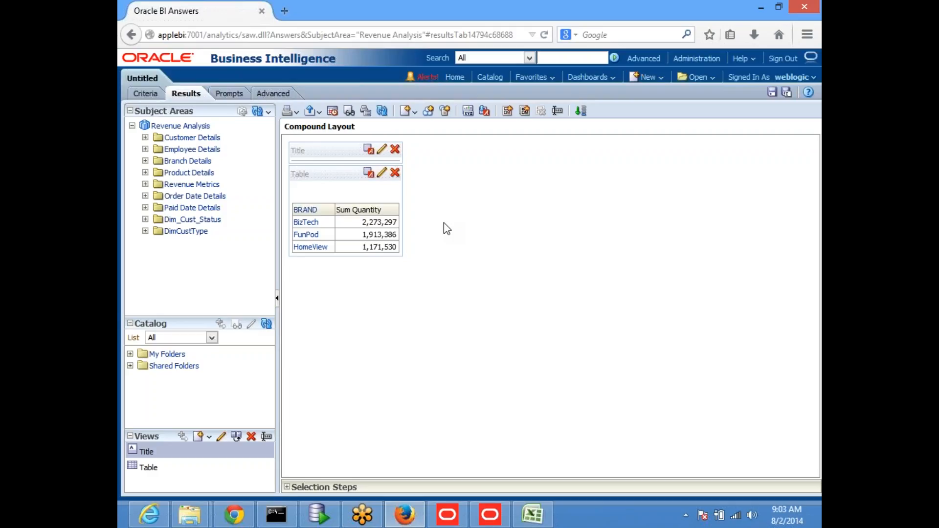
Add a second Sum Quantity column with formula SUM(Sum Quantity), showing 5,358,213 per brand.
left_click(142, 95)
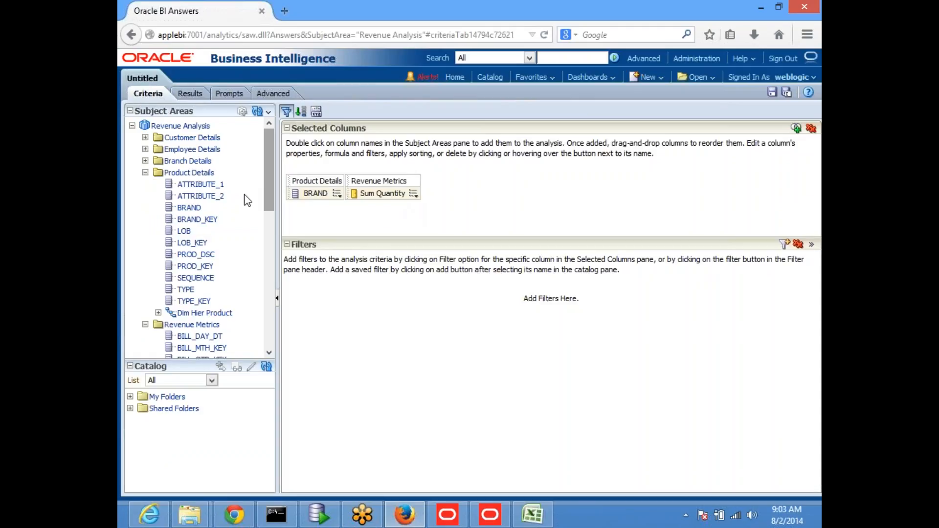
scroll(207, 333, "down", 7)
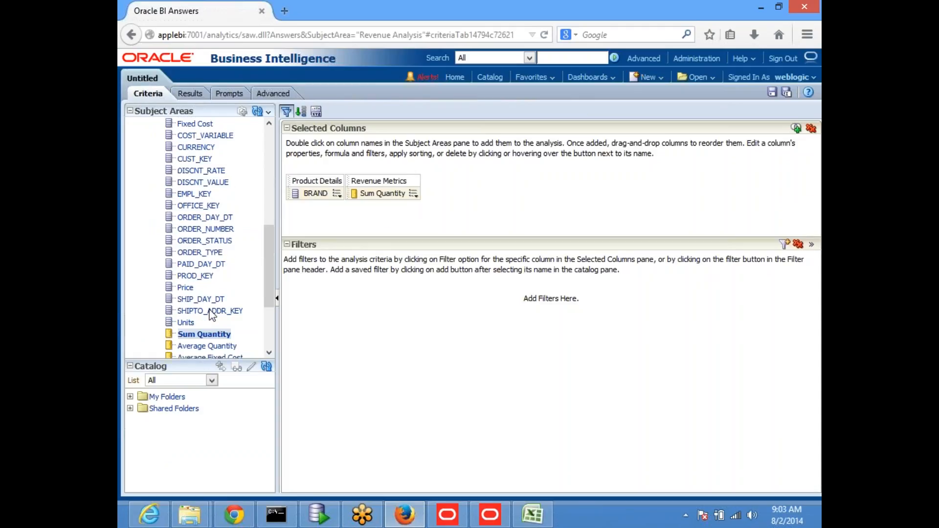
double_click(205, 335)
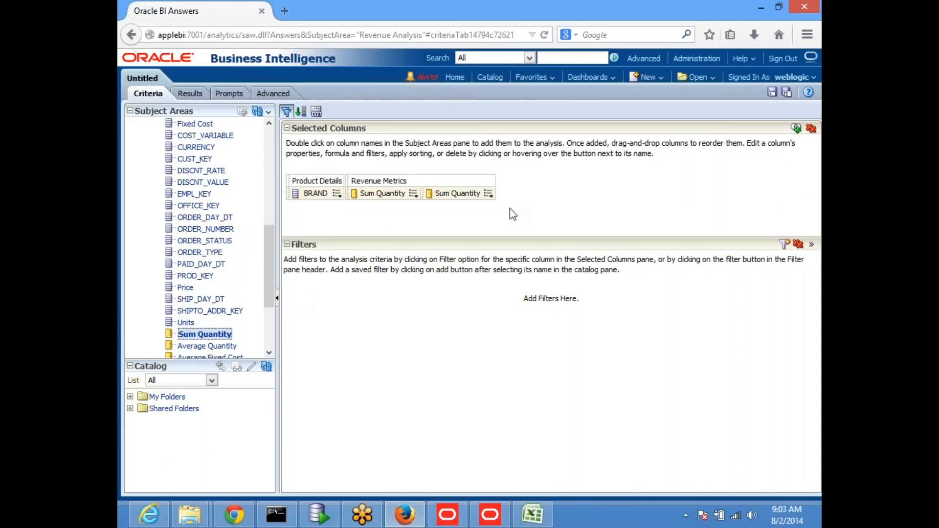
left_click(489, 195)
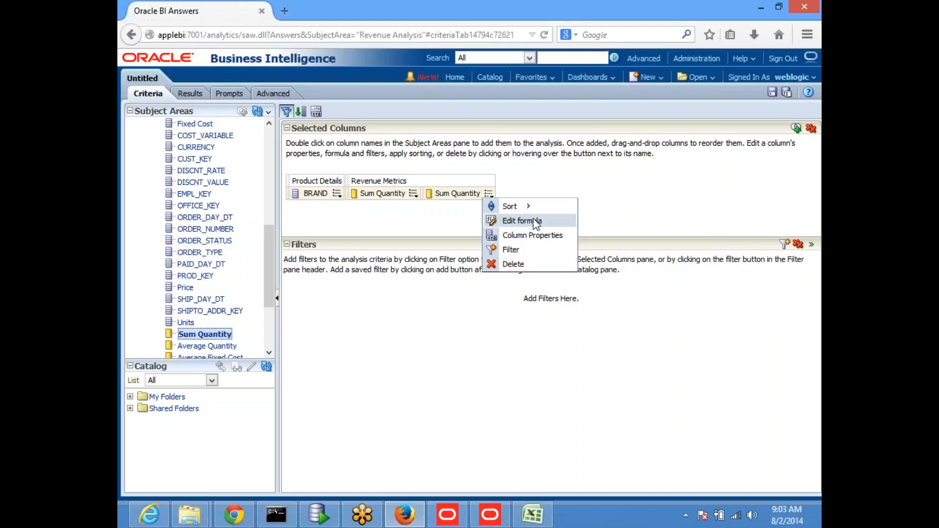
left_click(521, 220)
left_click(522, 240)
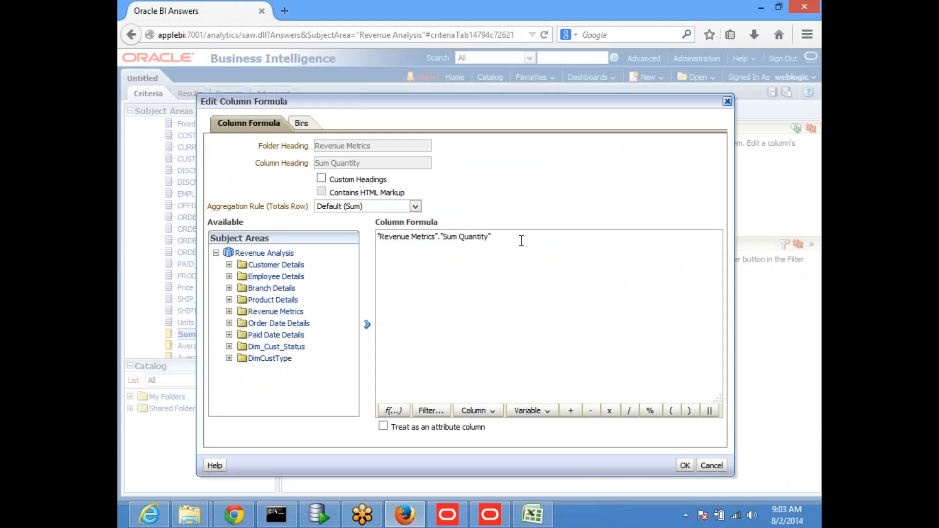
type("SUM(")
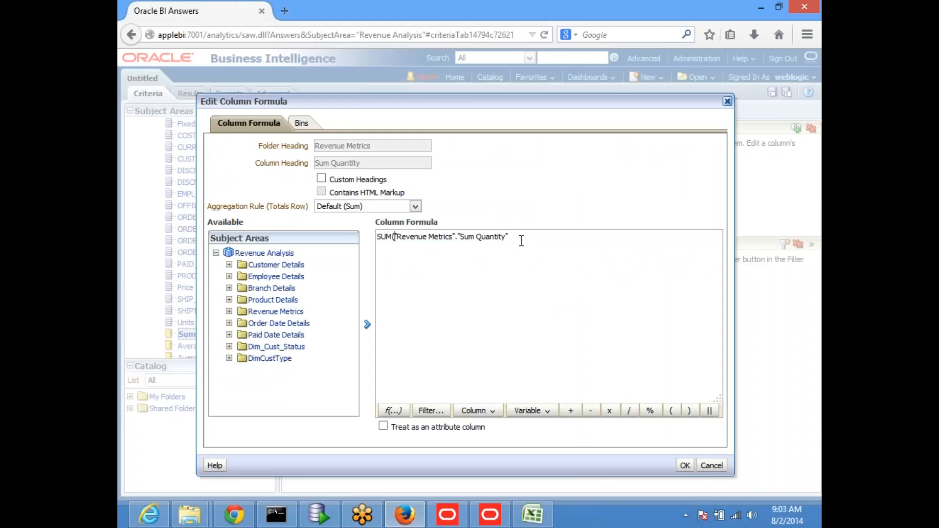
type(")")
left_click(685, 465)
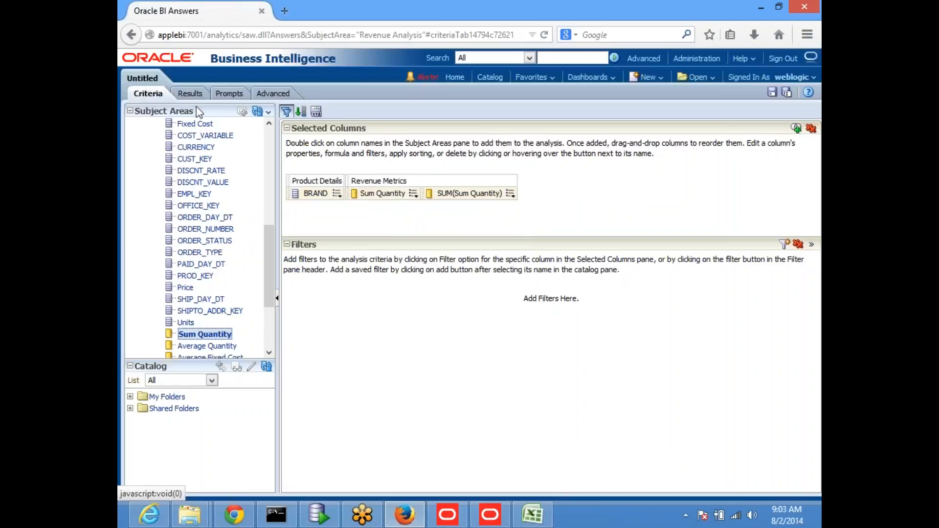
left_click(189, 94)
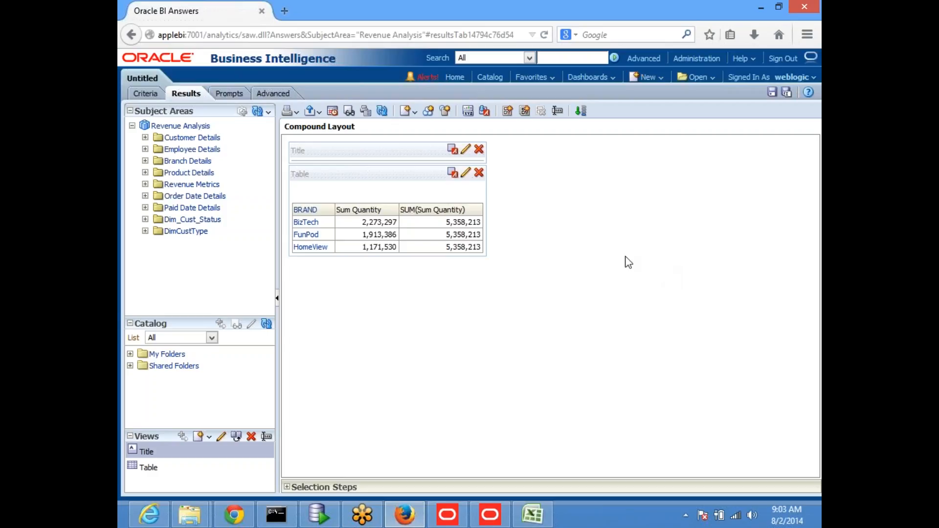
Drill from BRAND down to LOB and reposition the Sum Quantity column in the table.
left_click(307, 210)
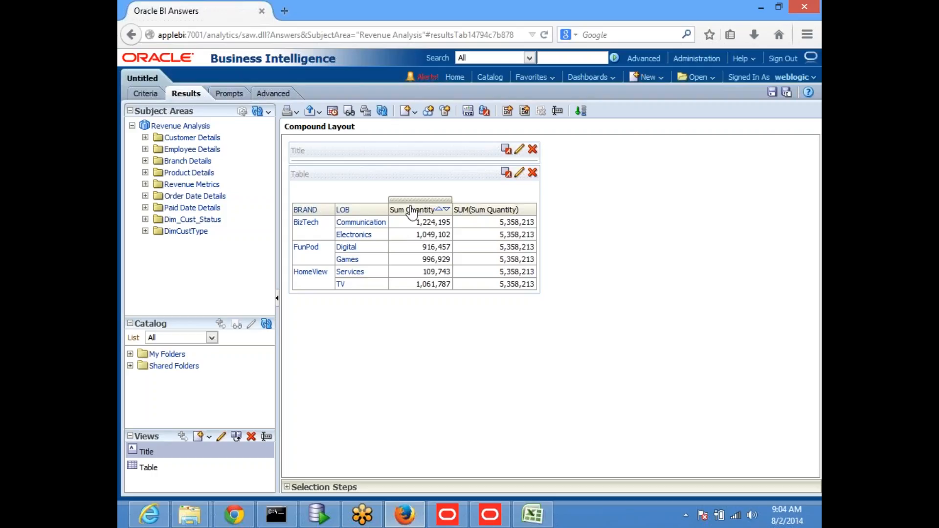
left_click_drag(411, 211, 342, 215)
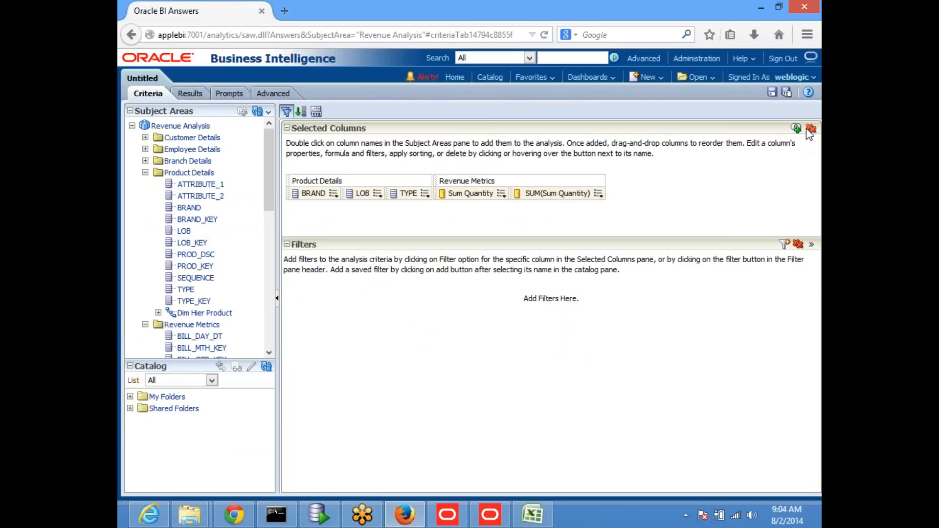
Rebuild the criteria with BRAND and three Sum Quantity columns.
left_click(809, 129)
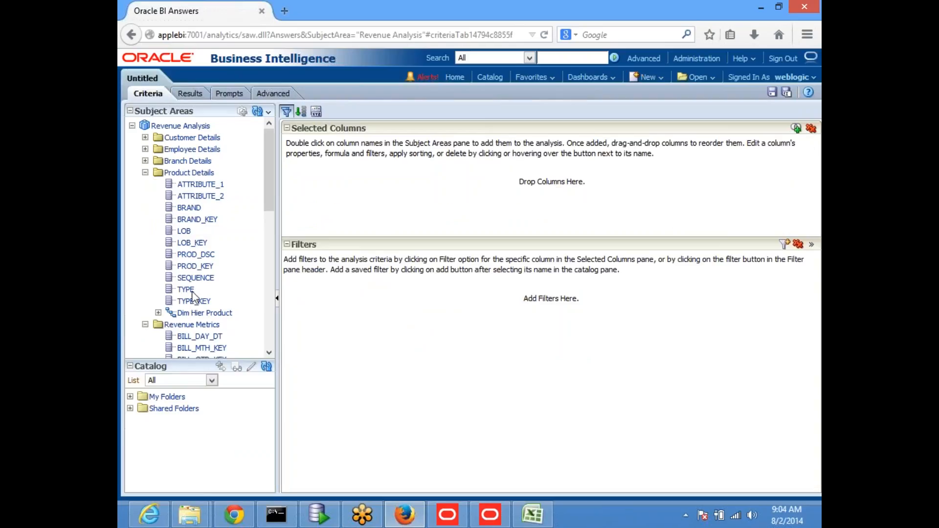
double_click(188, 207)
scroll(229, 240, "down", 2)
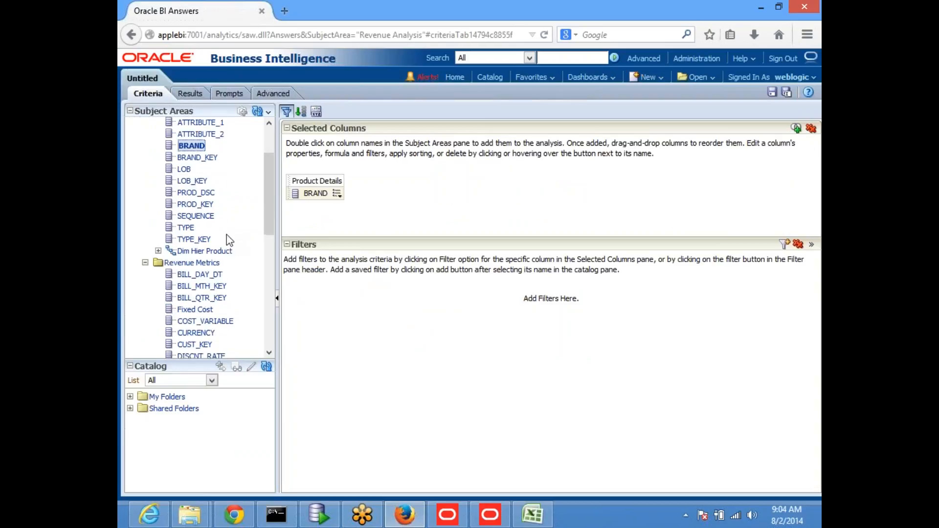
scroll(228, 240, "down", 5)
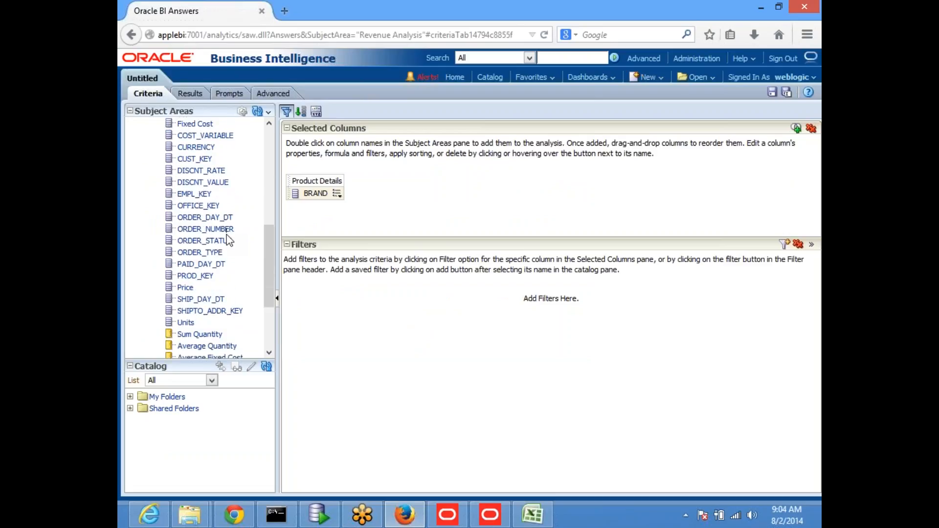
scroll(228, 240, "down", 2)
double_click(218, 273)
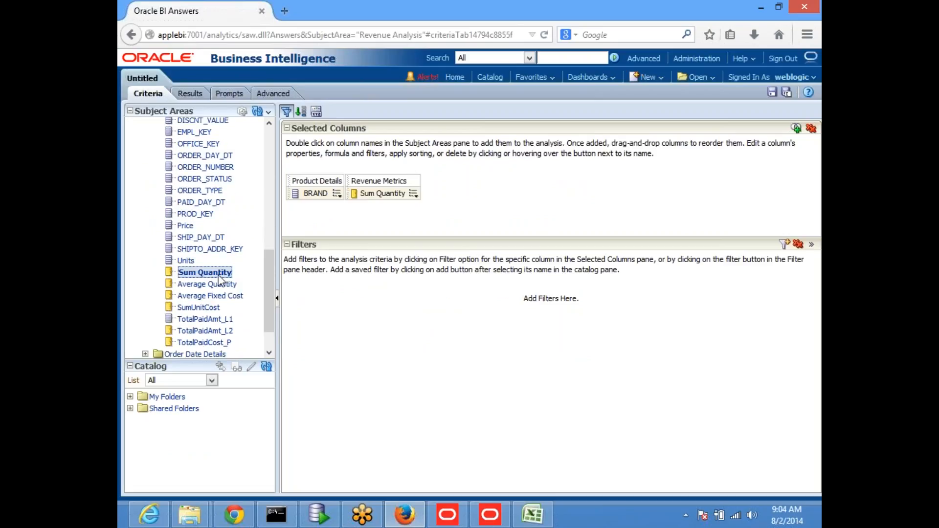
double_click(218, 273)
double_click(218, 273)
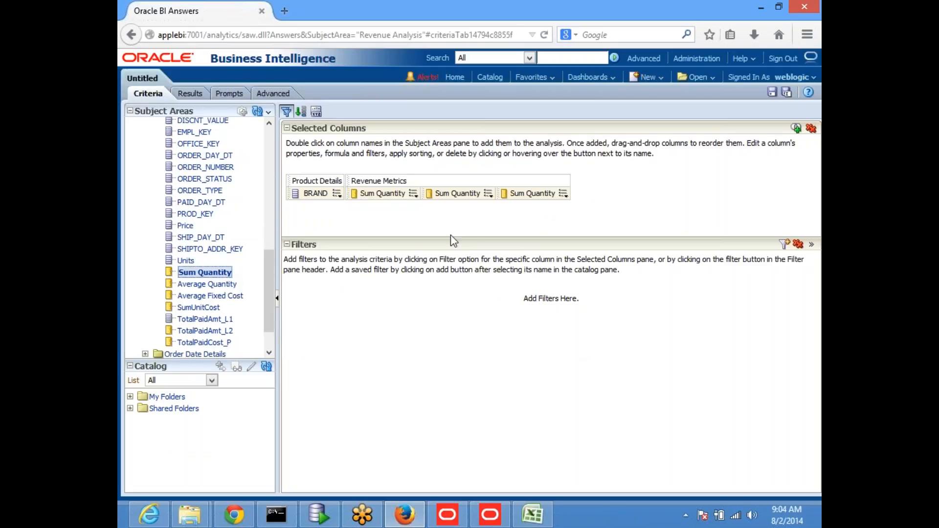
Change the second Sum Quantity column's formula to SUM(Sum Quantity).
left_click(488, 193)
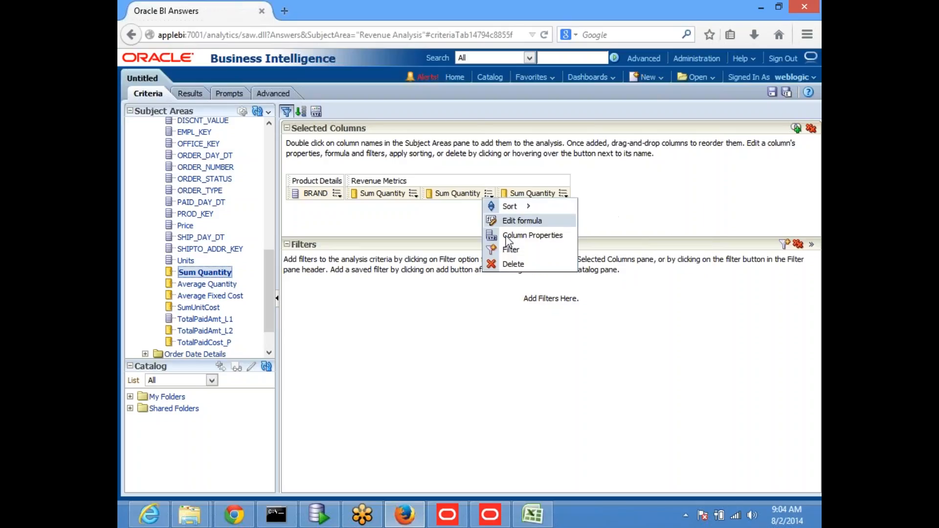
left_click(526, 222)
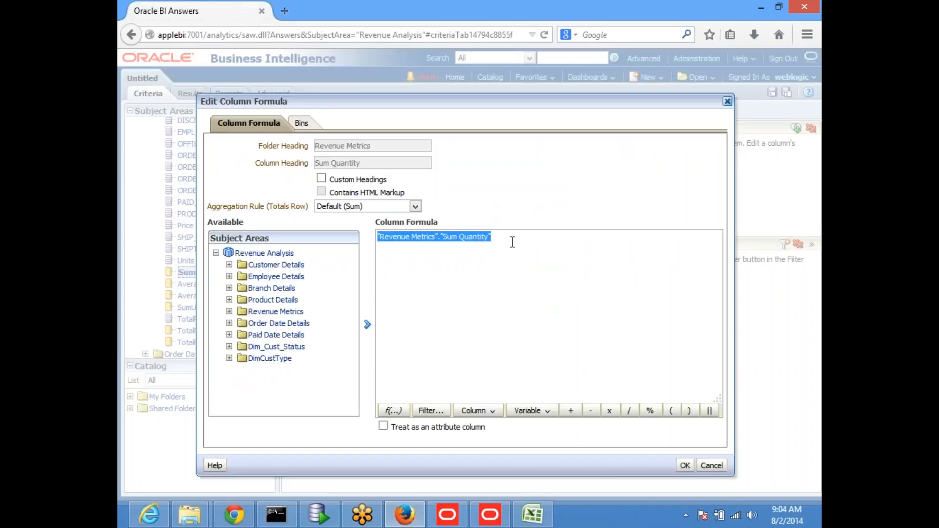
left_click(512, 242)
key("Home")
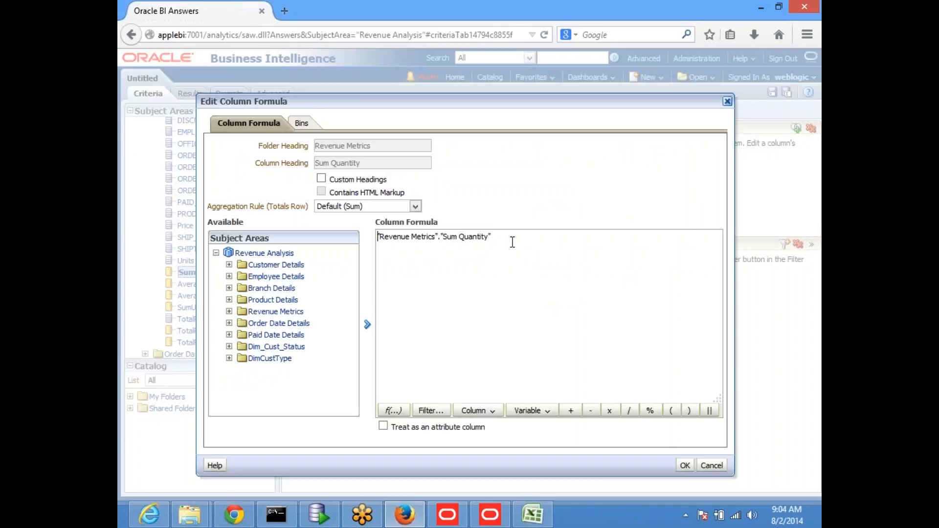
type("SUM(")
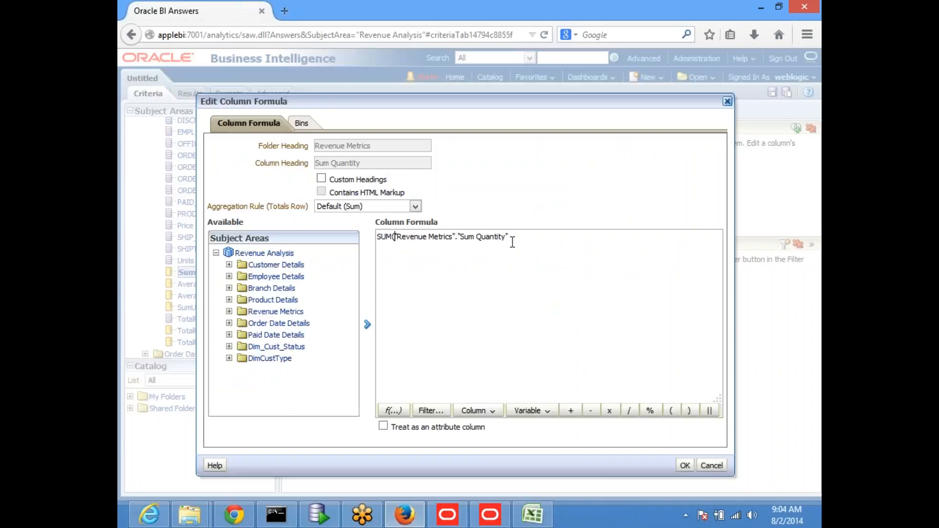
key("End")
type(")")
left_click(685, 465)
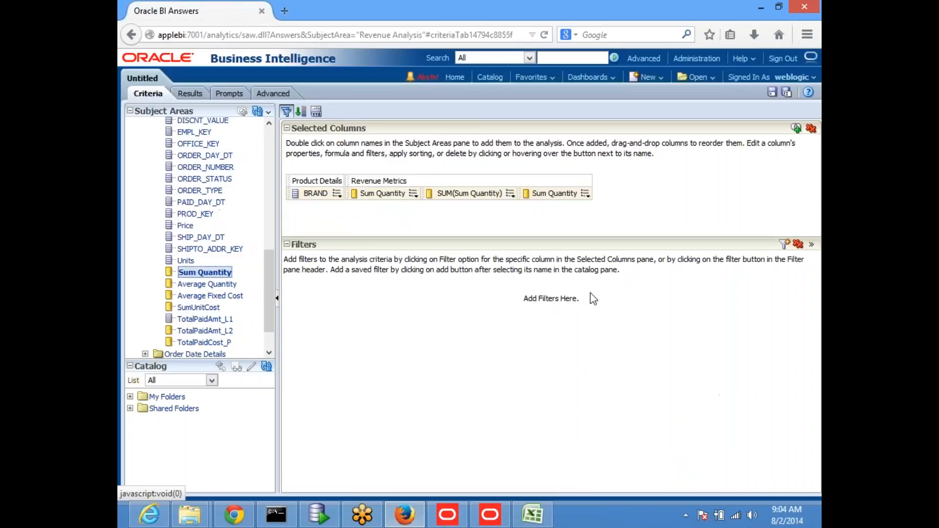
Change the third column's formula to SUM(Sum Quantity BY "Product Details"."BRAND").
left_click(585, 193)
left_click(619, 219)
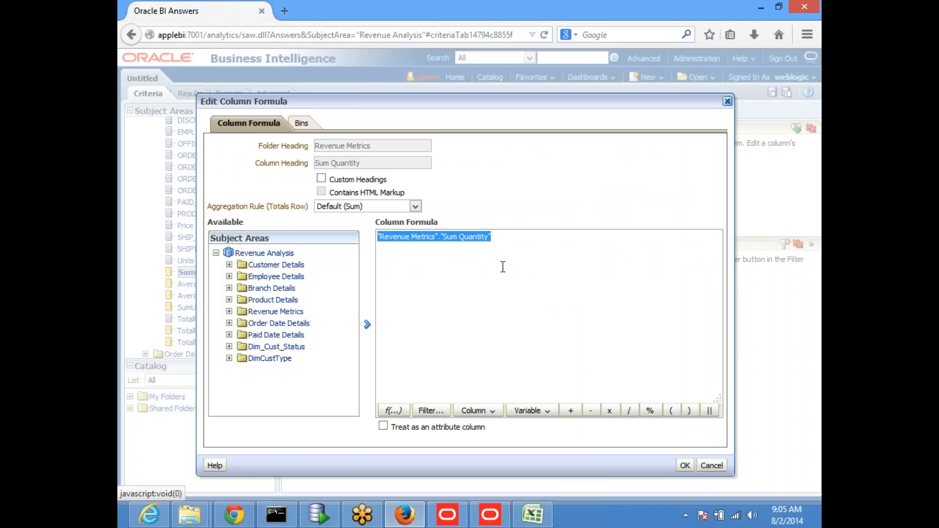
key("Home")
type("SUM(")
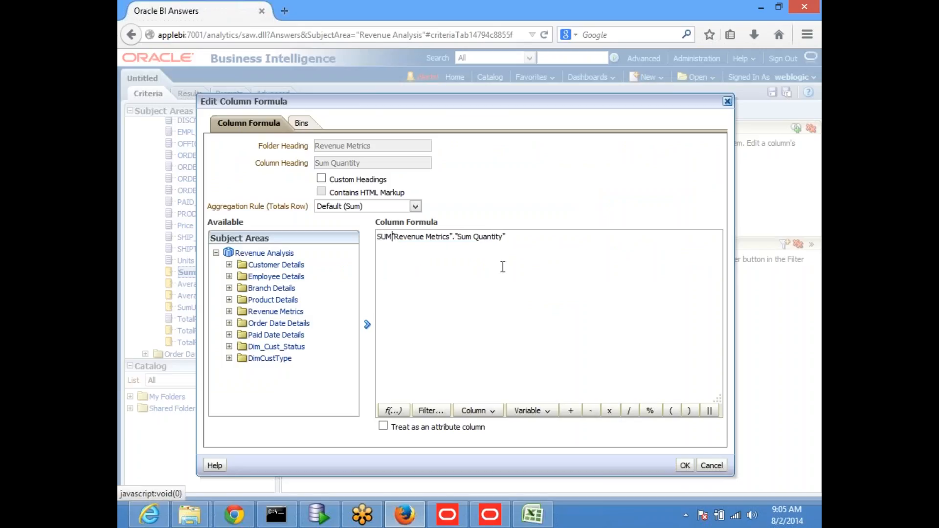
key("Right")
key("Right")
key("Right")
key("Right")
key("Right")
key("Right")
key("Right")
key("Right")
key("Right")
key("Right")
type("BY")
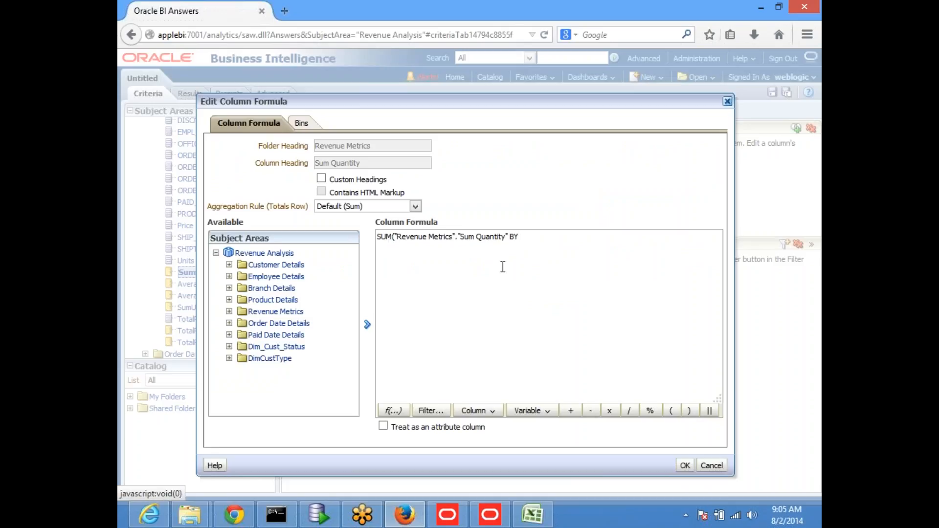
left_click(494, 411)
left_click(508, 422)
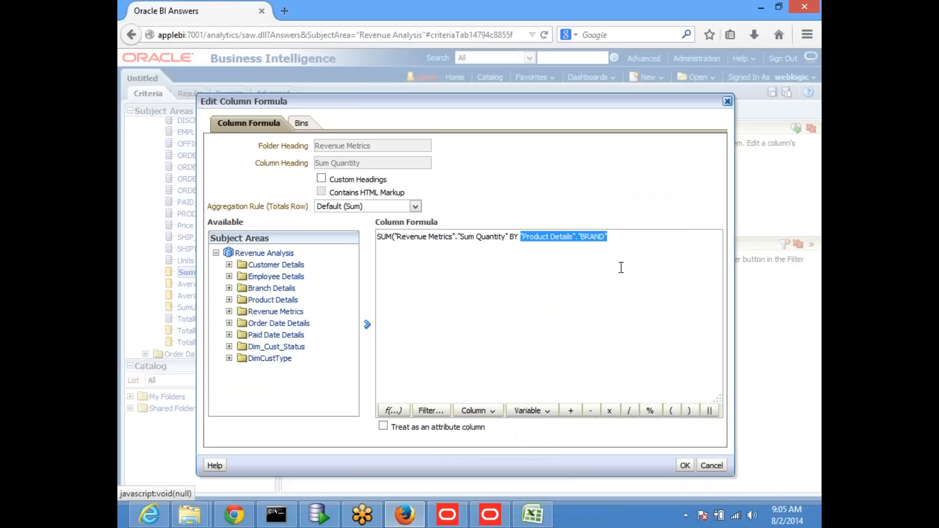
left_click(639, 239)
type(")")
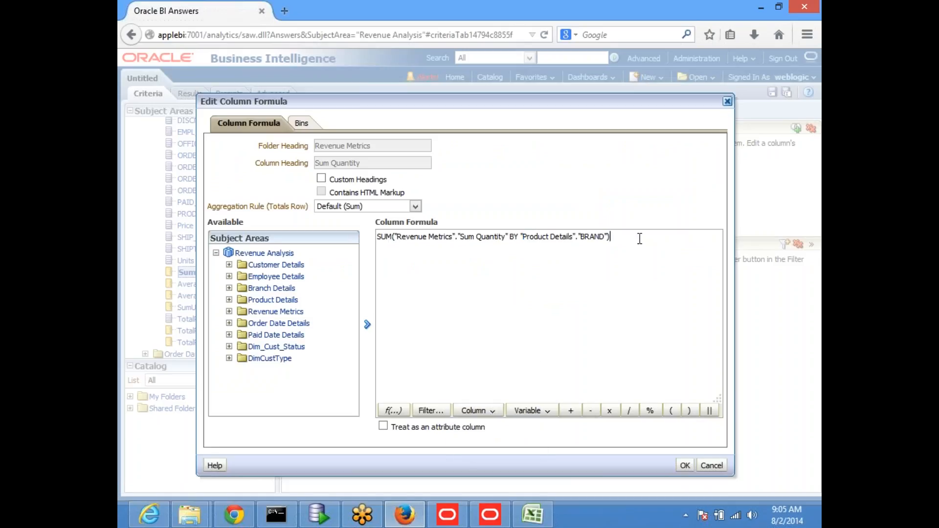
left_click(693, 467)
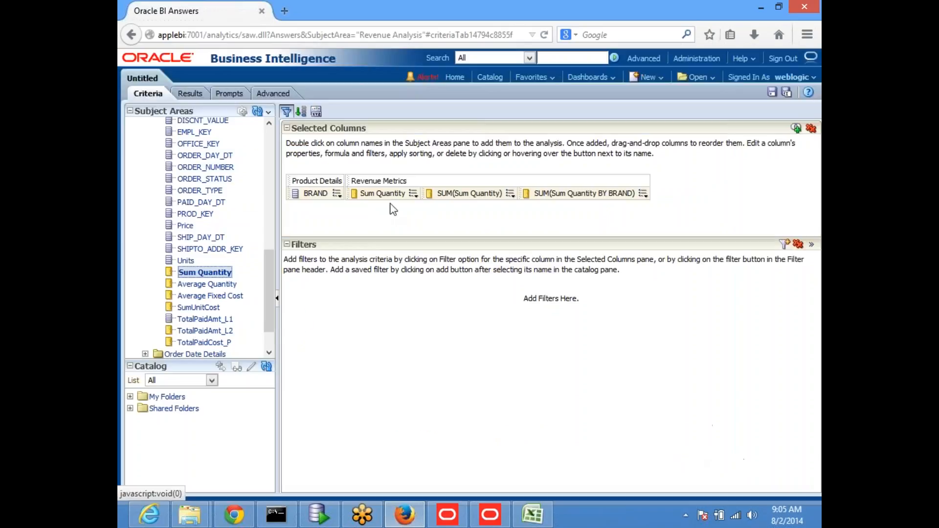
In the Answers results, drill from BRAND down to LOB and then to TYPE.
left_click(189, 94)
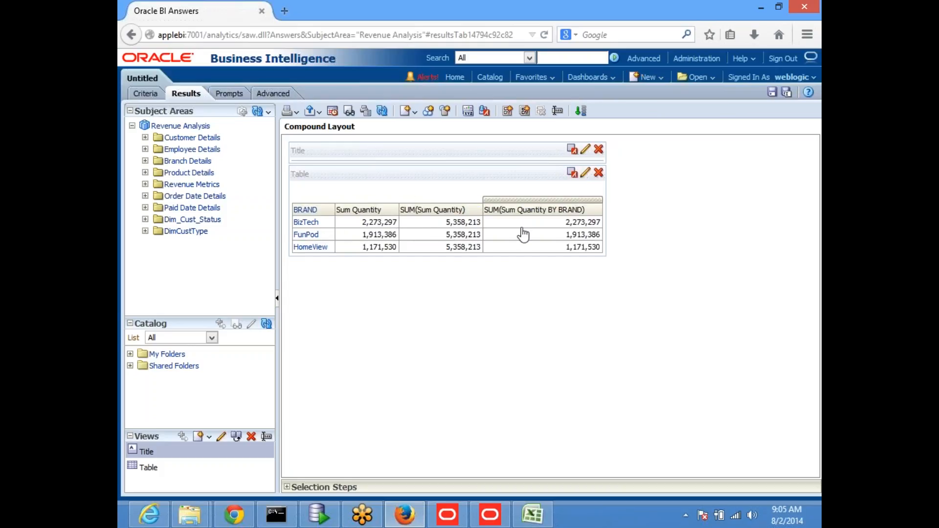
left_click(300, 214)
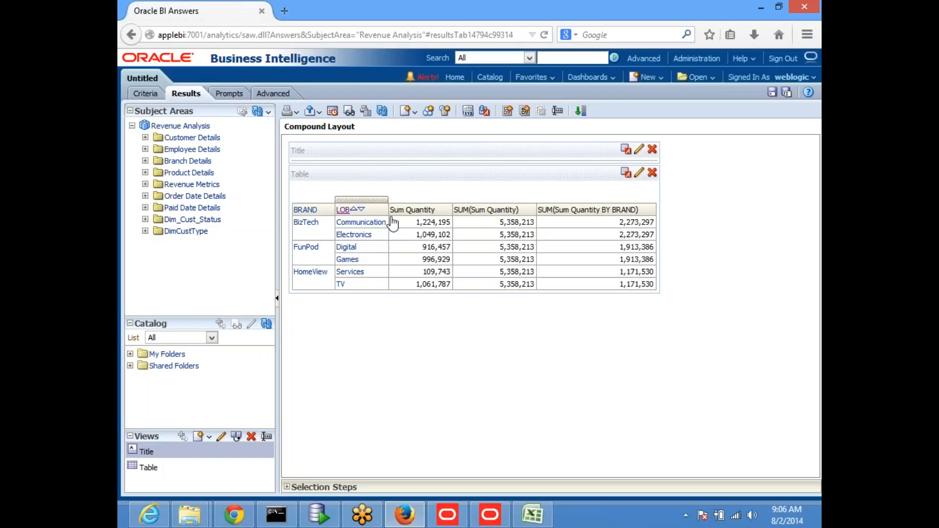
left_click(342, 214)
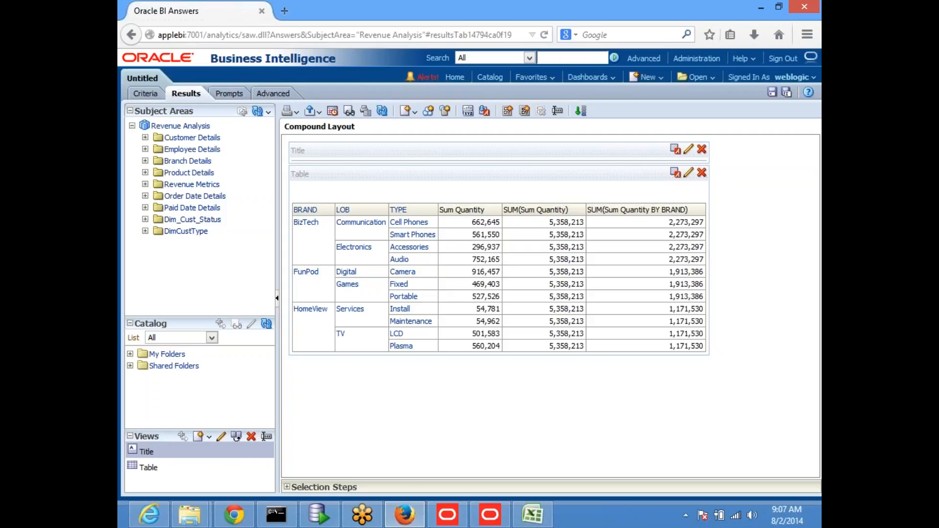
key("alt+Tab")
Collapse Grand Total under Dim Hier Product and expand Revenue Metrics to select Sum Quantity.
left_click(490, 514)
left_click(389, 154)
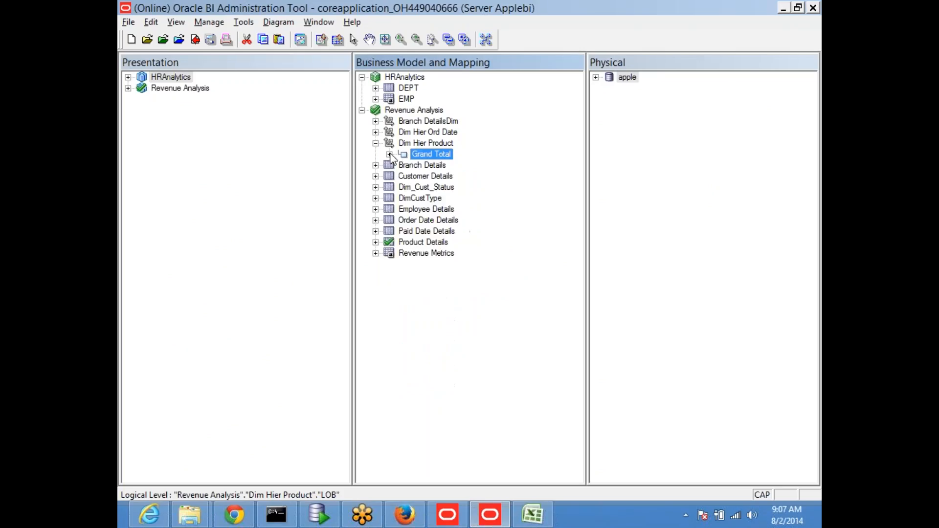
left_click(375, 254)
left_click(446, 408)
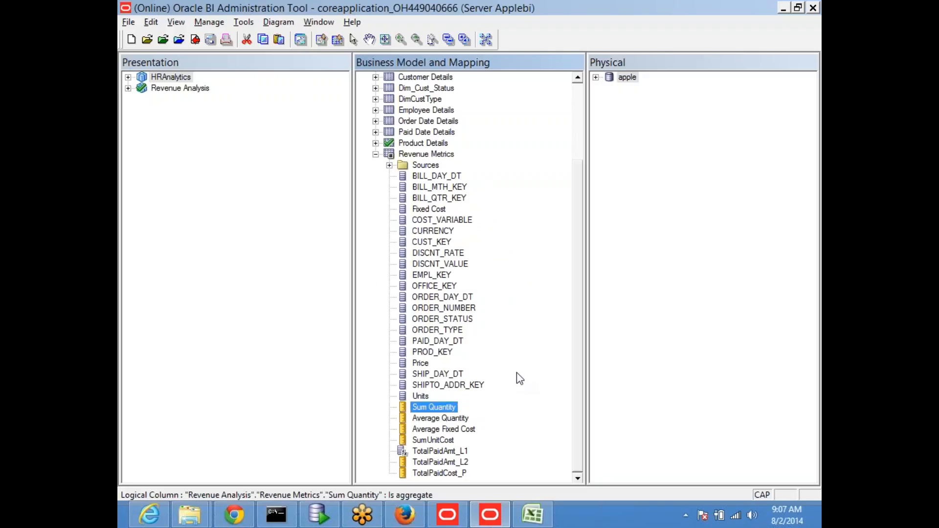
key("alt+Tab")
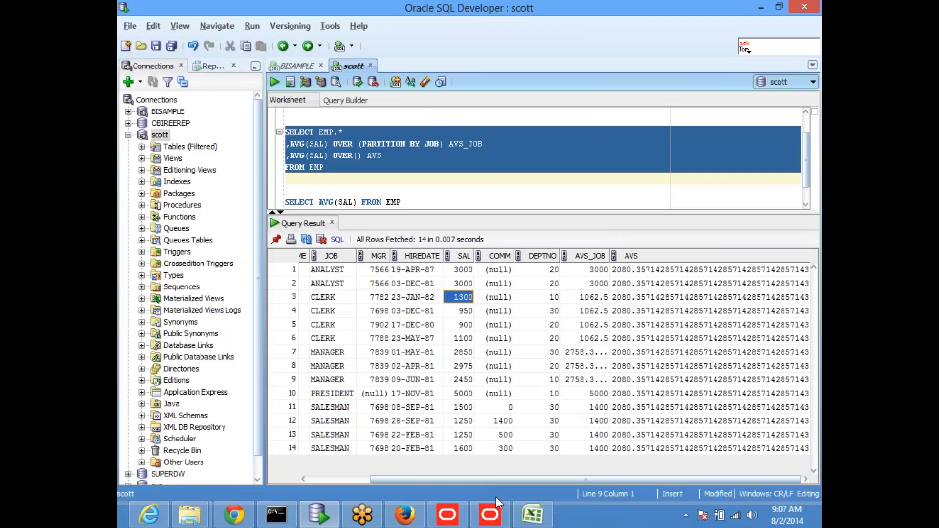
Leave SQL Developer by bringing the Firefox window forward.
left_click(404, 522)
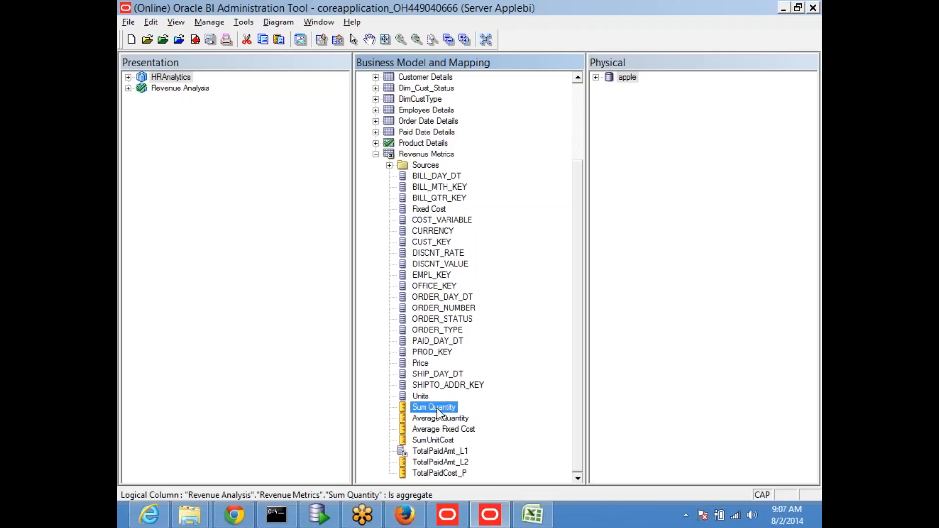
Duplicate the Sum Quantity measure, checking out Revenue Metrics to create Sum Quantity#1.
right_click(437, 411)
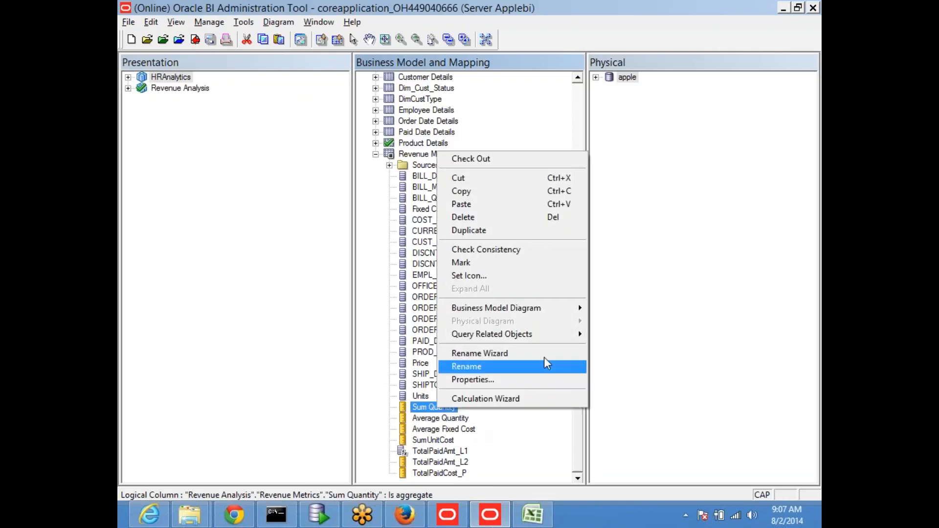
mouse_move(520, 313)
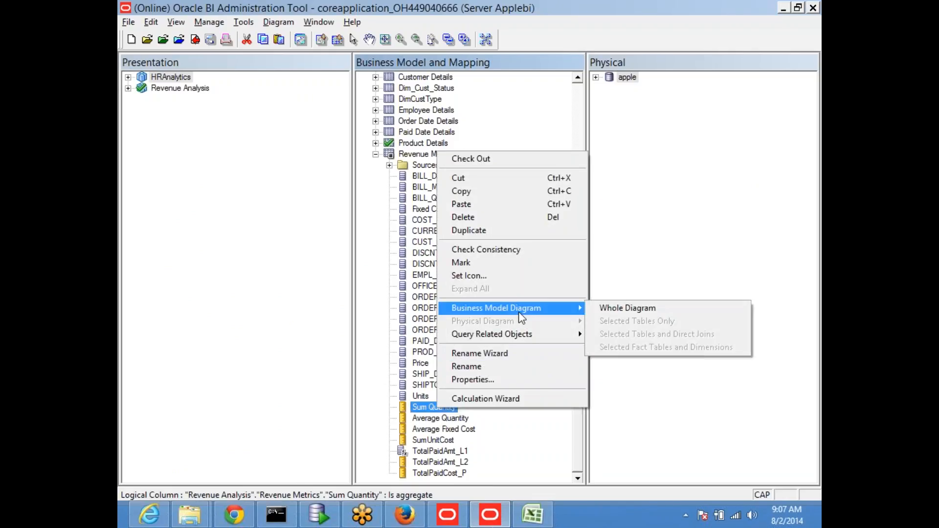
left_click(506, 230)
left_click(416, 346)
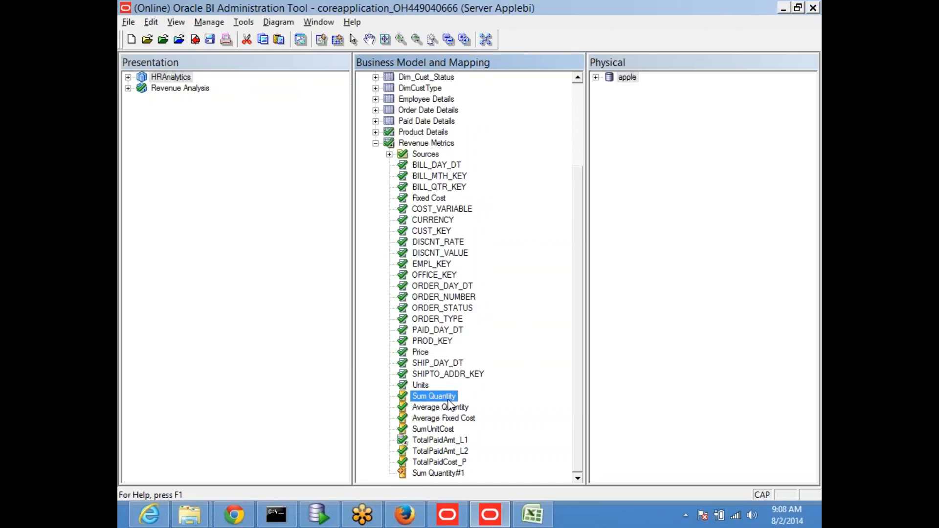
Rename the Sum Quantity#1 copy to 'Overall Total Qty'.
left_click(432, 475)
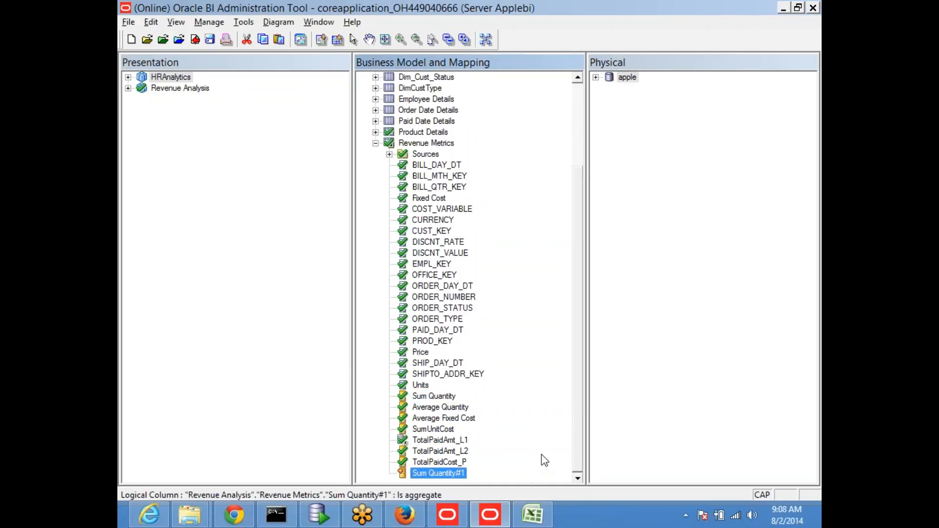
key("F2")
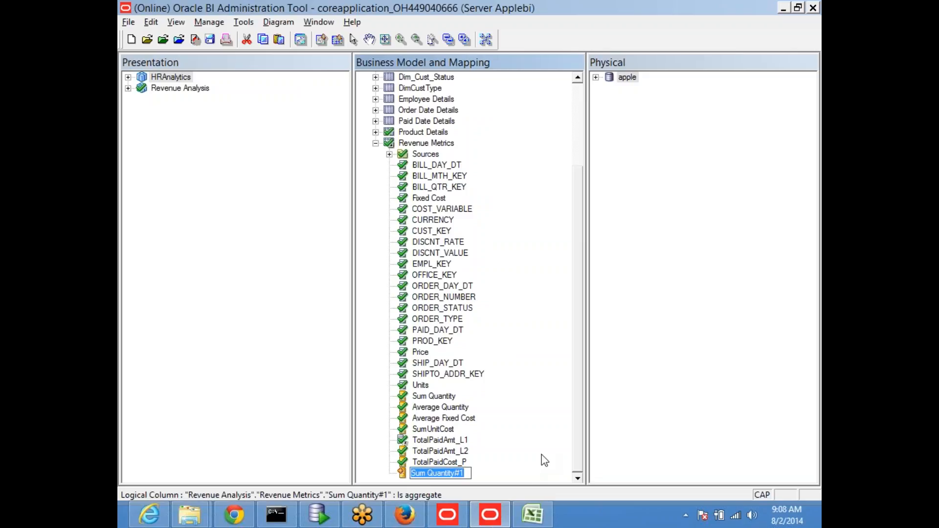
type("oVERALL")
key("BackSpace")
key("BackSpace")
key("BackSpace")
key("BackSpace")
key("BackSpace")
key("BackSpace")
key("BackSpace")
key("Caps_Lock")
type("Overall ")
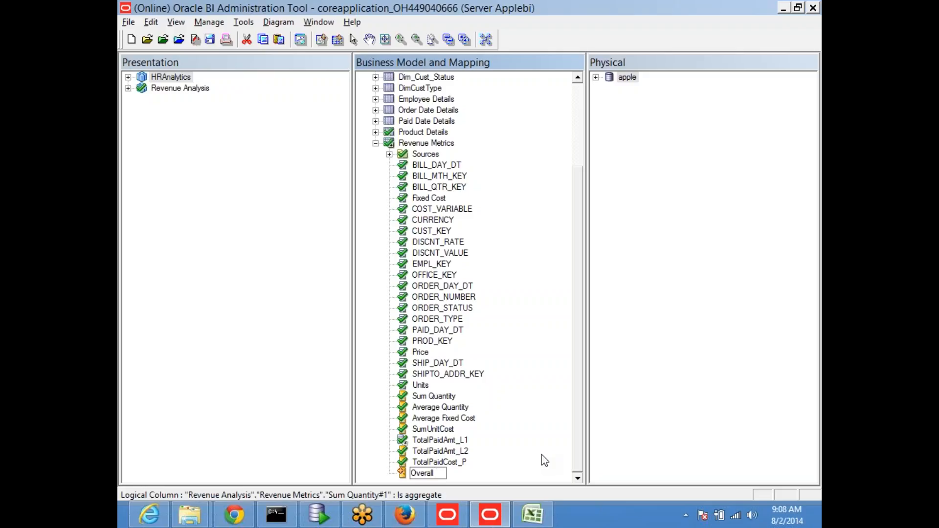
type("total Qty")
key("BackSpace")
type("T")
key("Return")
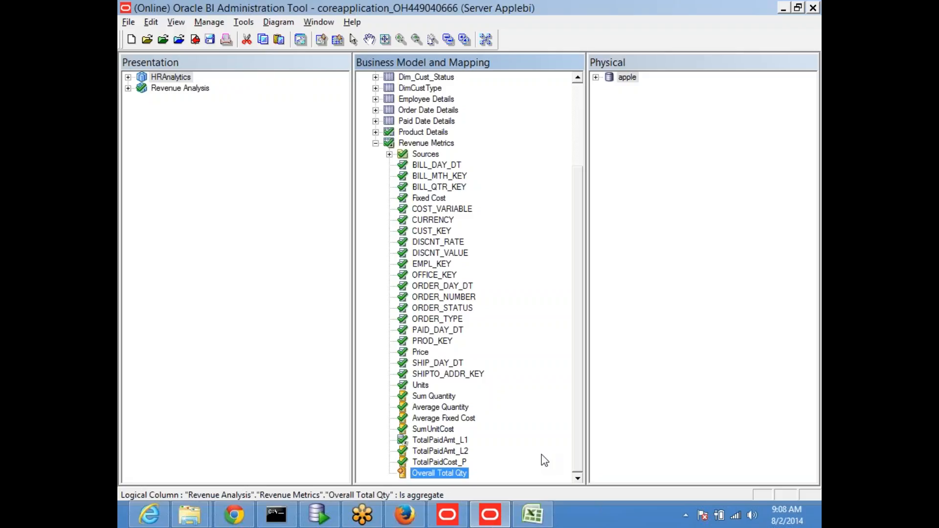
left_click(429, 462)
left_click(434, 474)
left_click(435, 397)
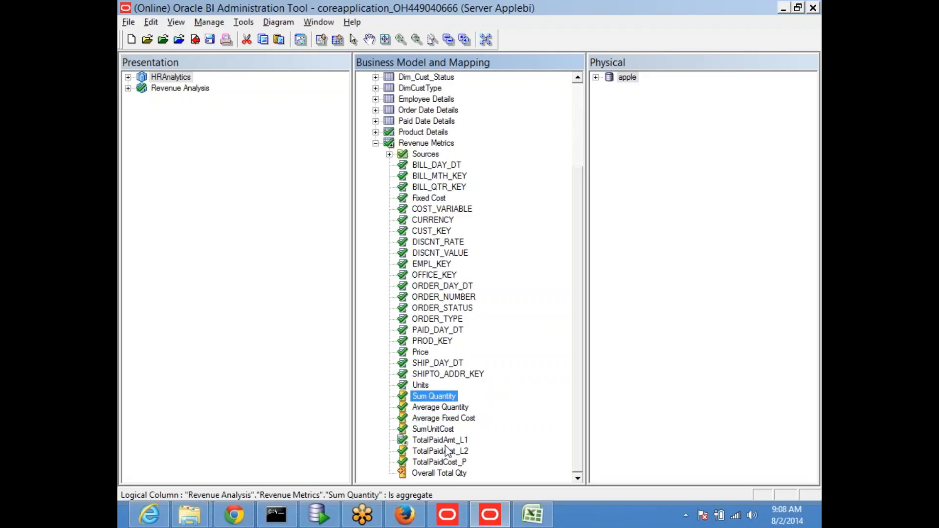
Open Overall Total Qty's properties and review its sum(SAMP_REVENUE_F.UNITS) source, Sum aggregation and levels.
double_click(437, 473)
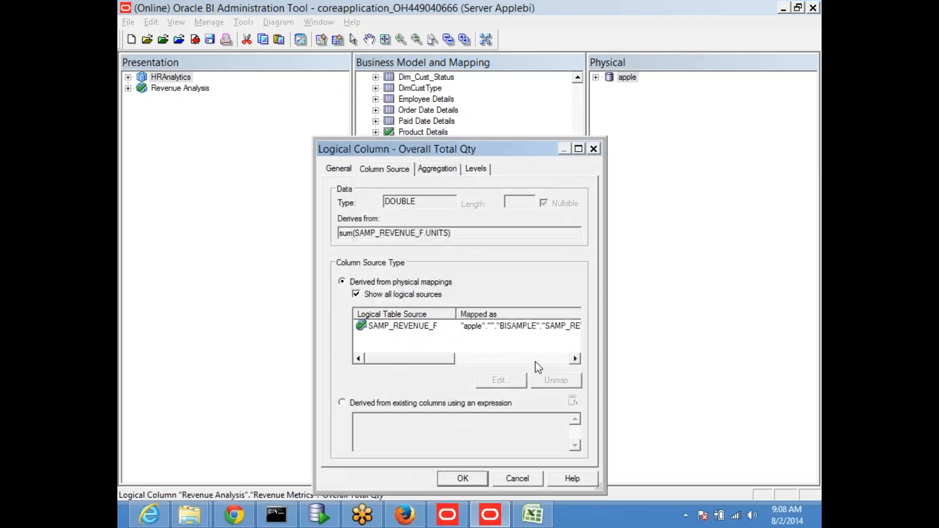
left_click(337, 171)
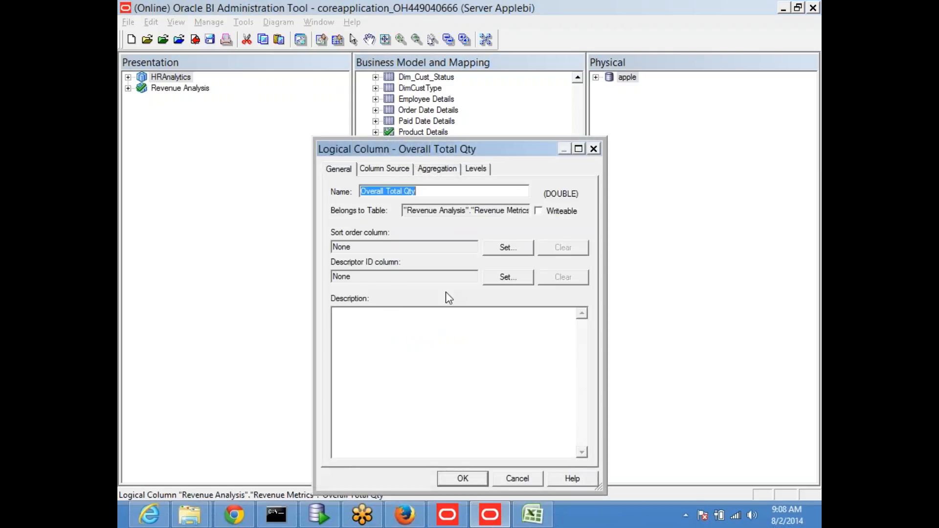
left_click(378, 171)
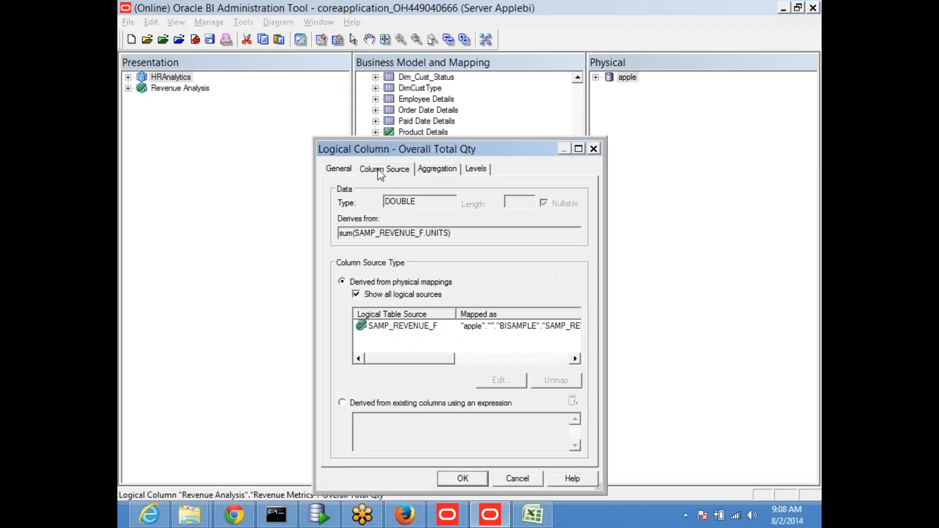
left_click_drag(340, 233, 477, 231)
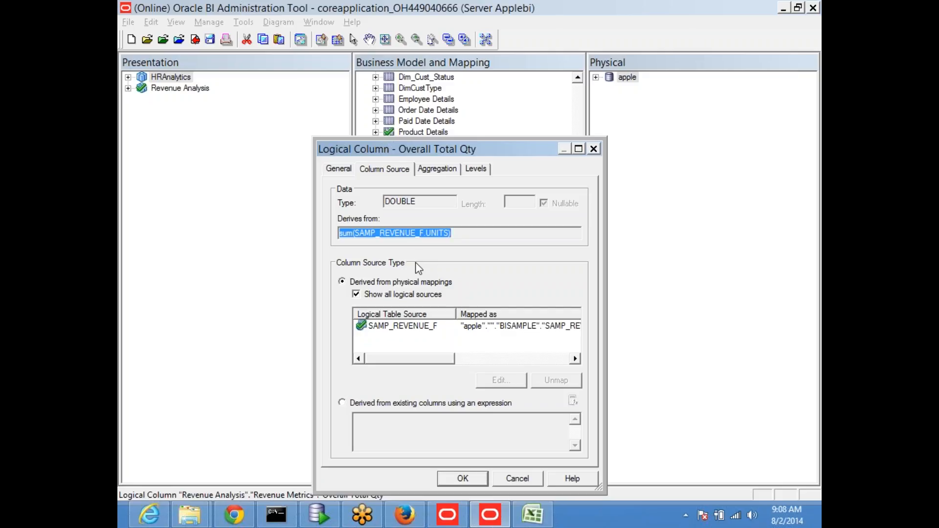
left_click(437, 169)
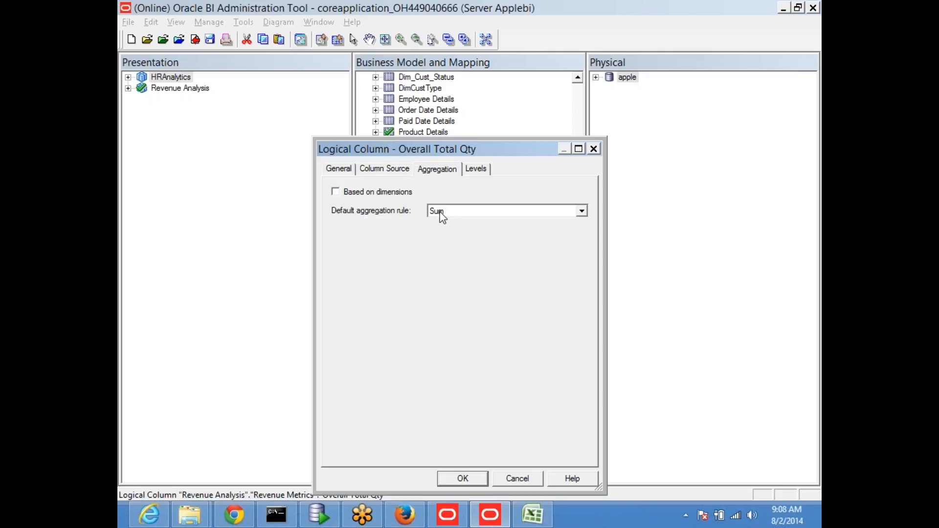
left_click(474, 171)
left_click_drag(476, 155, 437, 159)
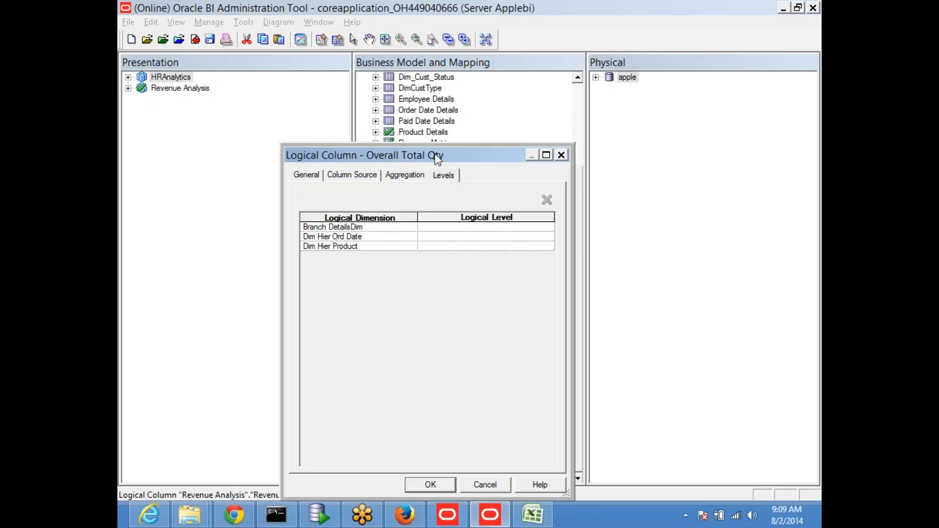
Set Dim Hier Product's logical level to Grand Total on the Levels tab.
left_click_drag(438, 159, 535, 322)
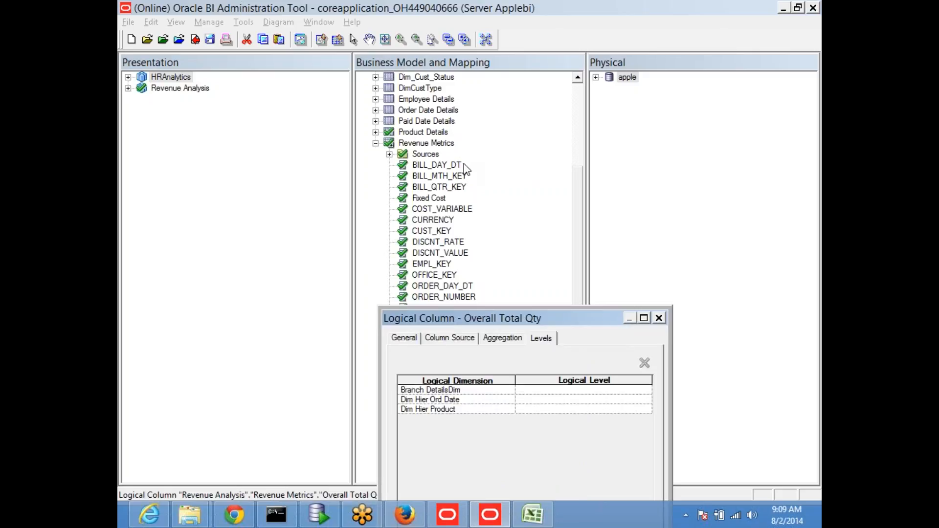
left_click_drag(506, 320, 382, 171)
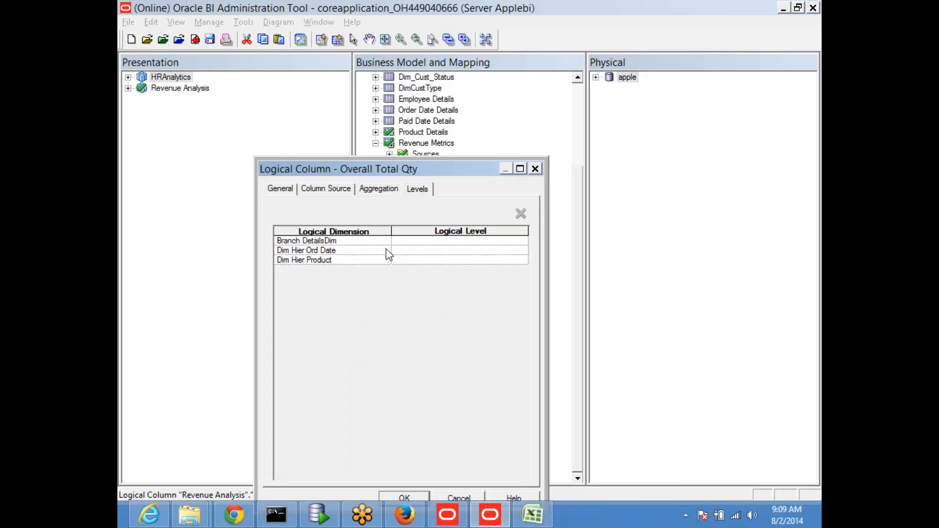
left_click(355, 261)
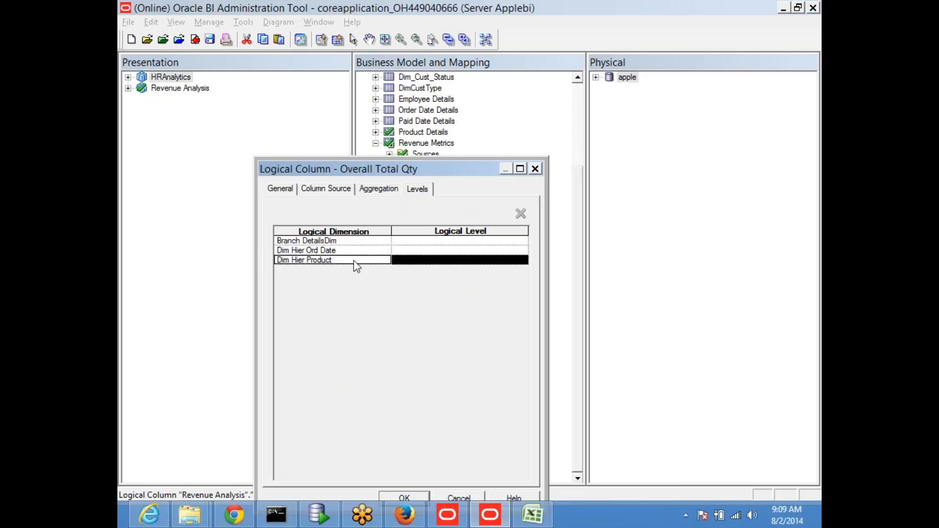
left_click(446, 262)
left_click(522, 260)
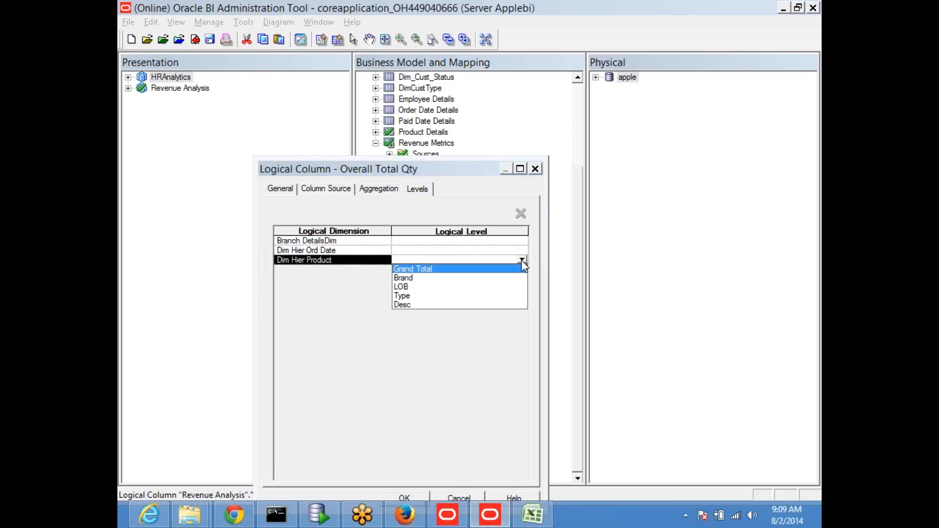
left_click(436, 269)
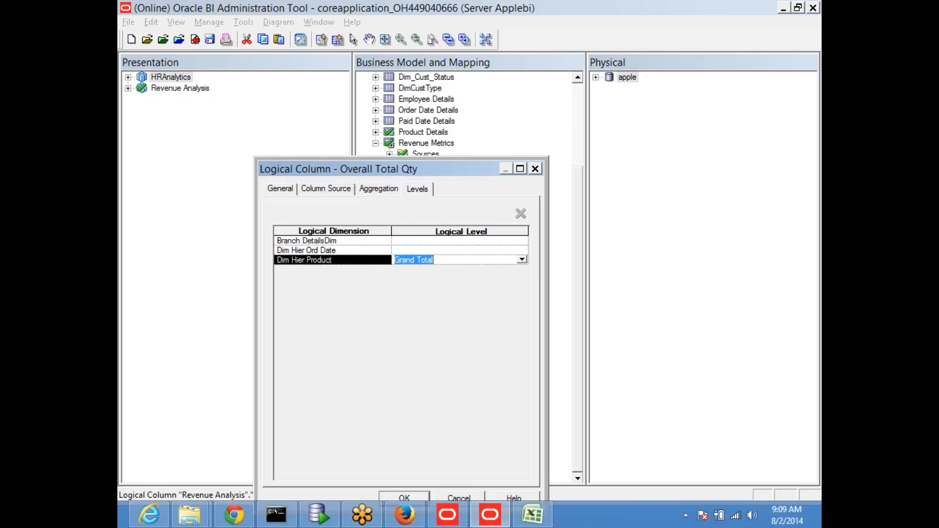
Confirm the properties and accept the check-out prompts for the role and level.
left_click_drag(414, 174, 486, 84)
left_click(490, 417)
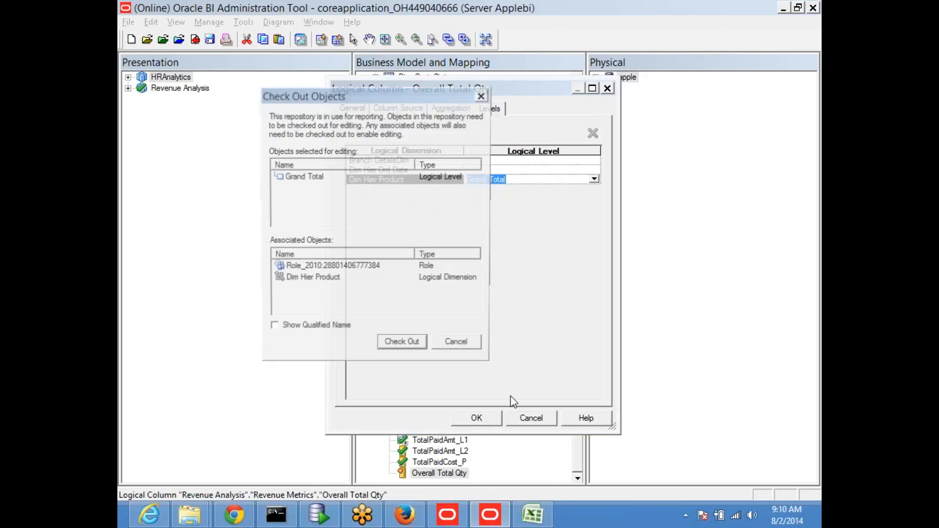
left_click(400, 342)
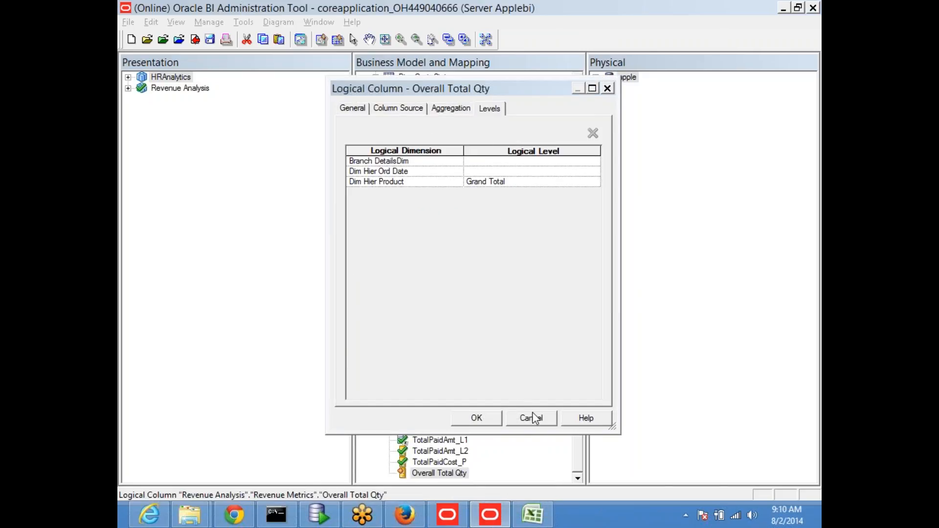
left_click(534, 293)
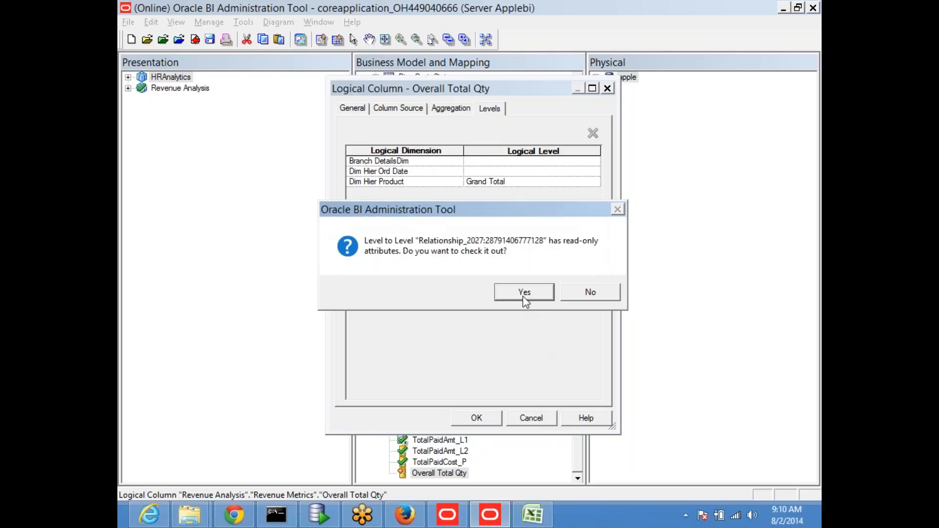
left_click(525, 294)
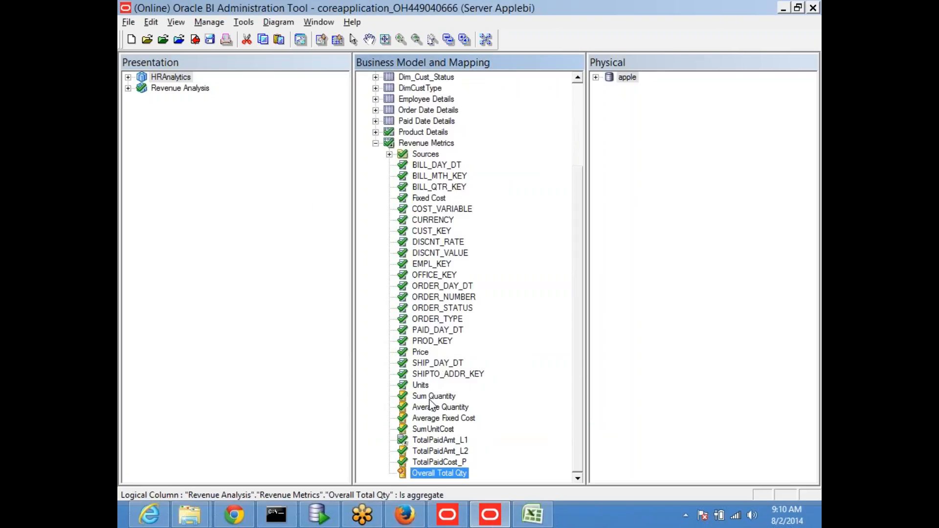
Duplicate Sum Quantity again and rename the new Sum Quantity#1 to 'Brand Level Qty'.
left_click(430, 399)
right_click(437, 398)
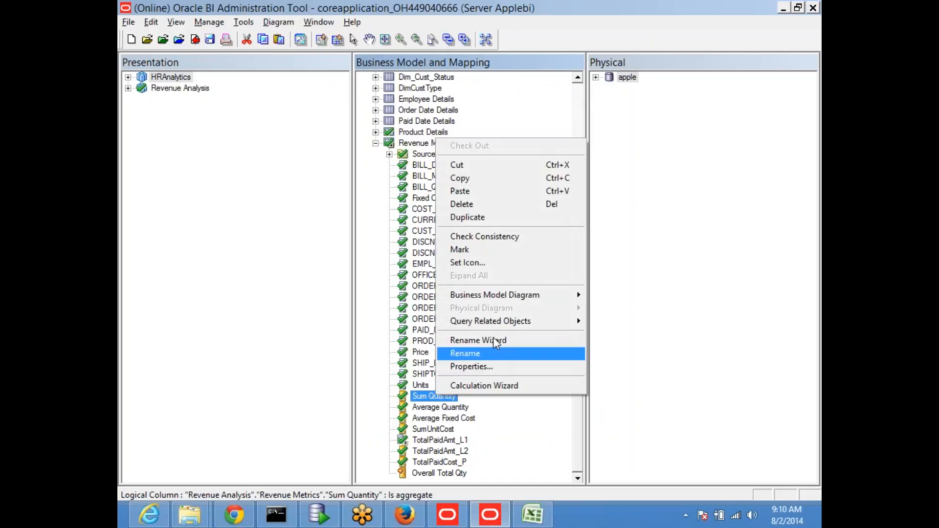
left_click(498, 218)
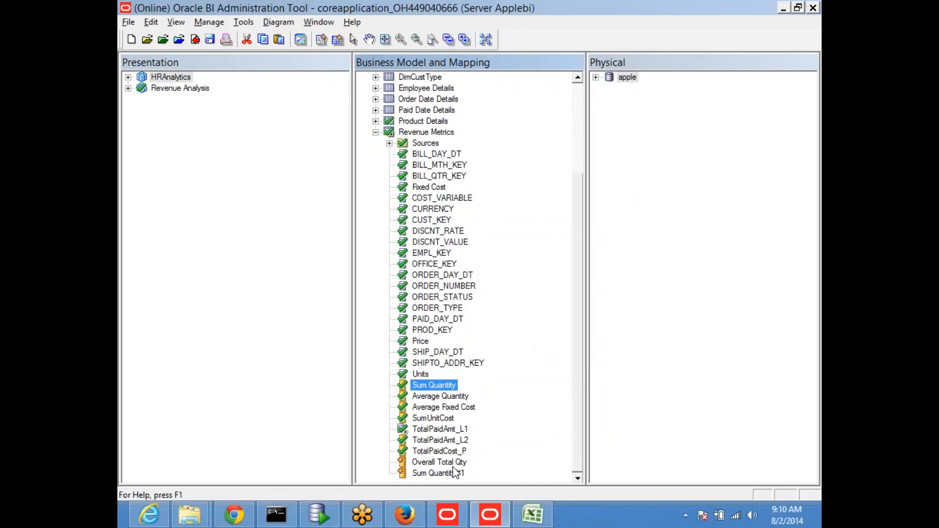
left_click(455, 473)
key("F2")
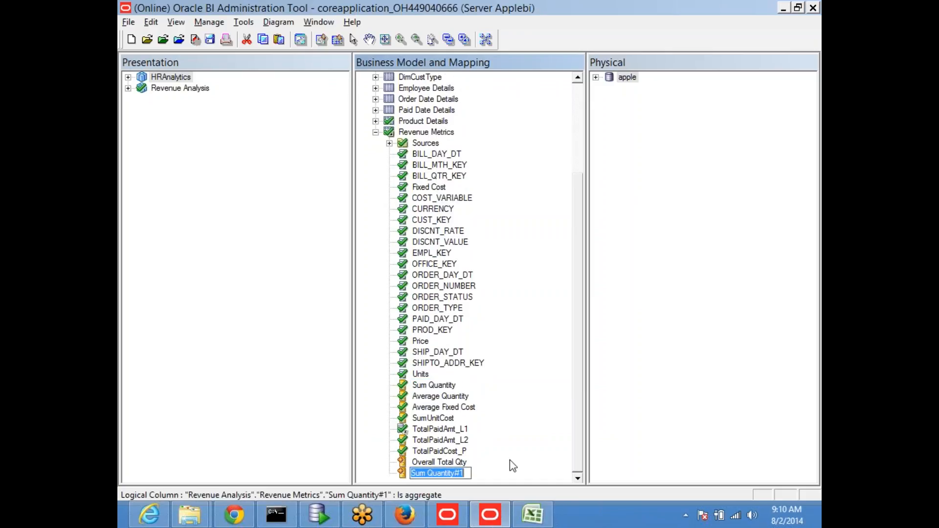
type("Brand")
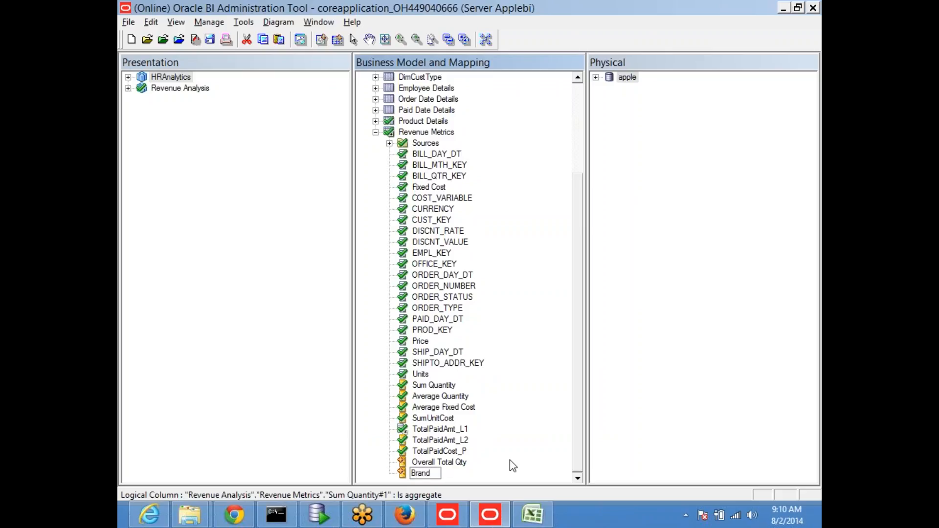
type(" Level Qty")
key("Return")
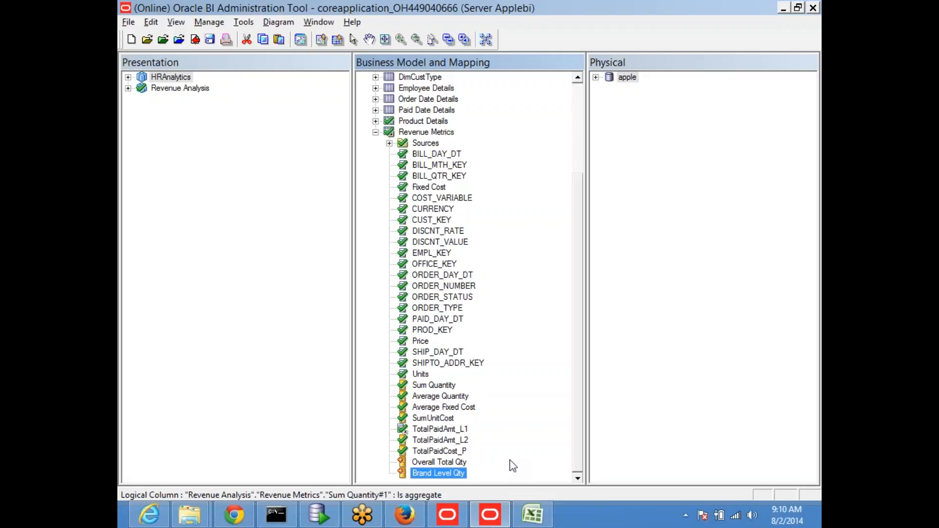
left_click(441, 463)
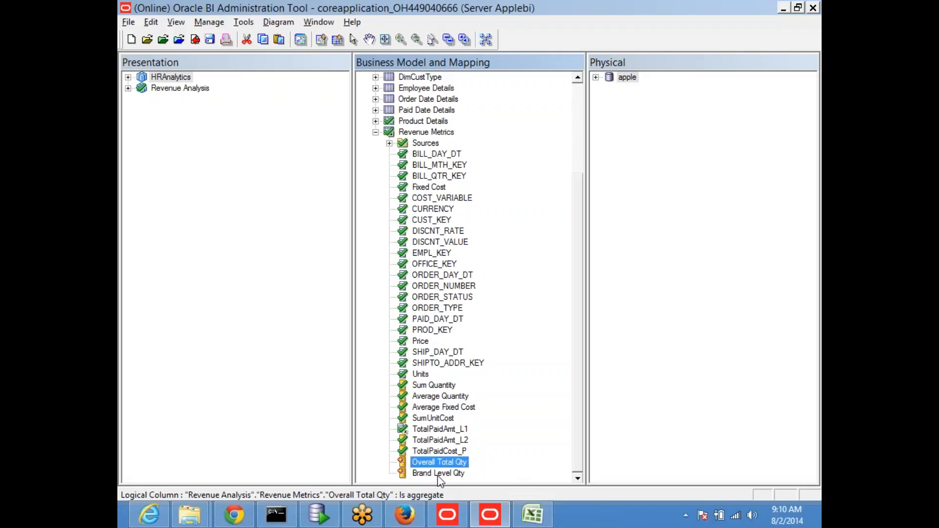
Open Brand Level Qty's properties and review its SAMP_REVENUE_F.UNITS source and aggregation.
double_click(439, 473)
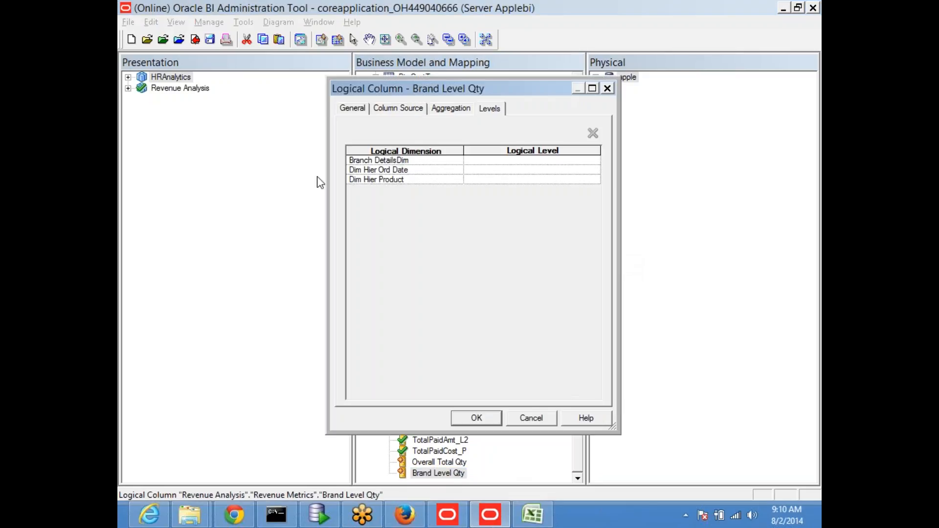
left_click(356, 110)
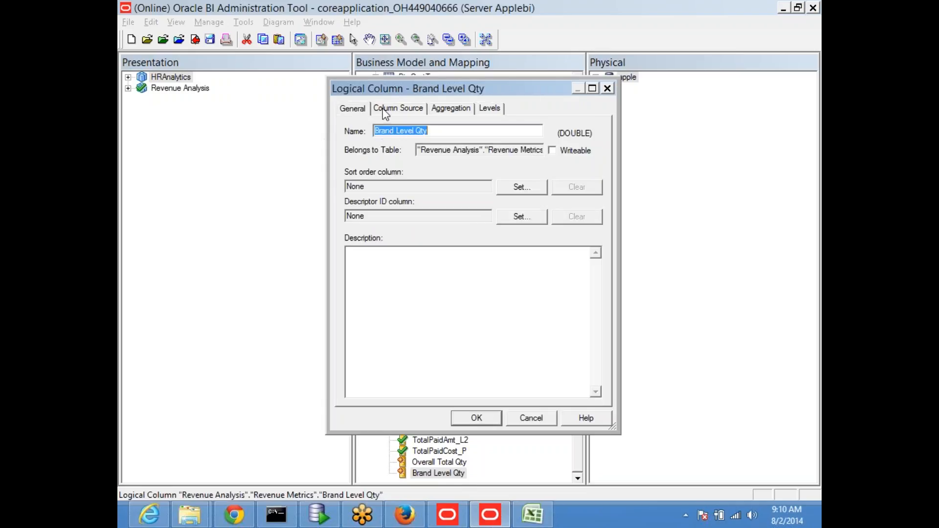
left_click(386, 109)
left_click_drag(367, 172, 493, 170)
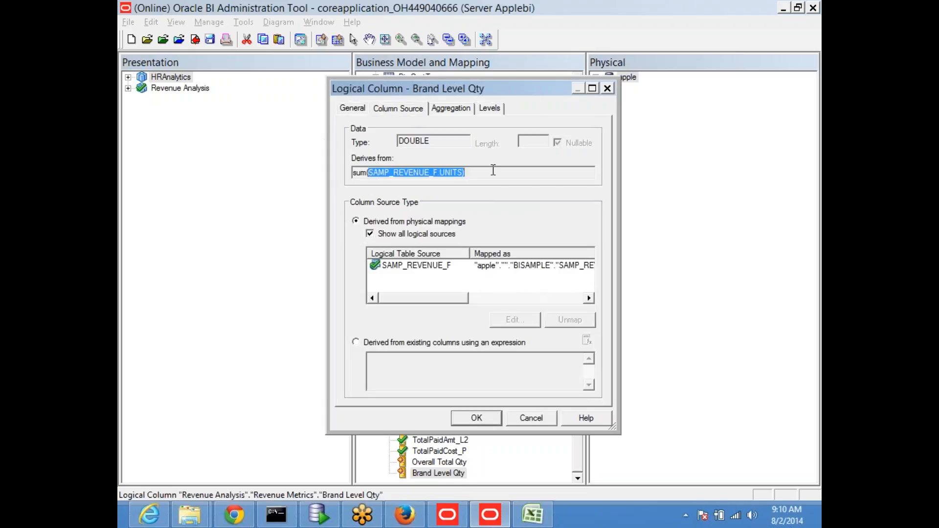
left_click(444, 109)
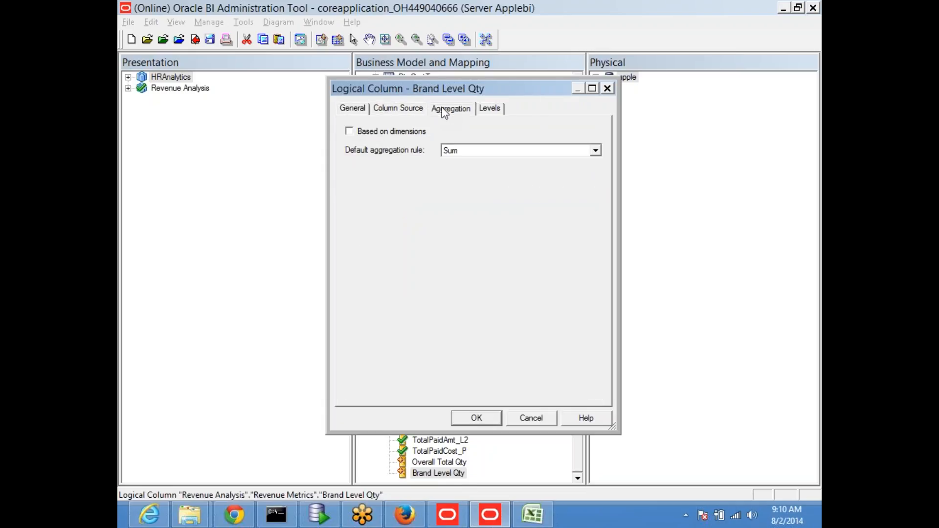
left_click(489, 108)
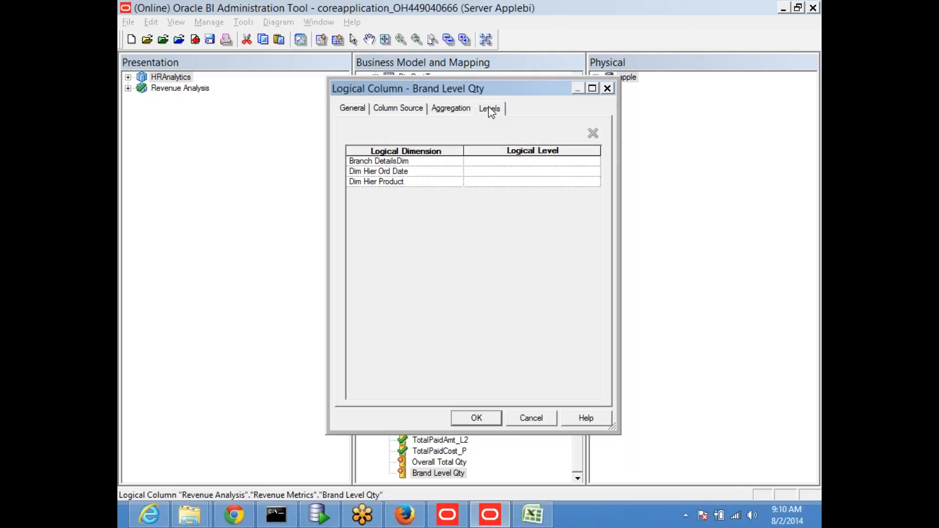
Set Dim Hier Product's logical level to Brand and confirm, checking out the column.
left_click(431, 184)
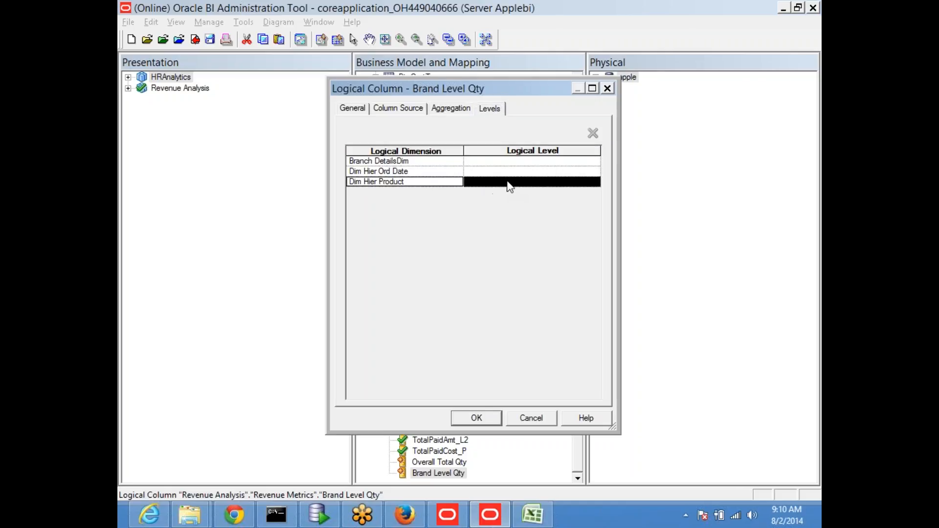
left_click(508, 185)
left_click(595, 181)
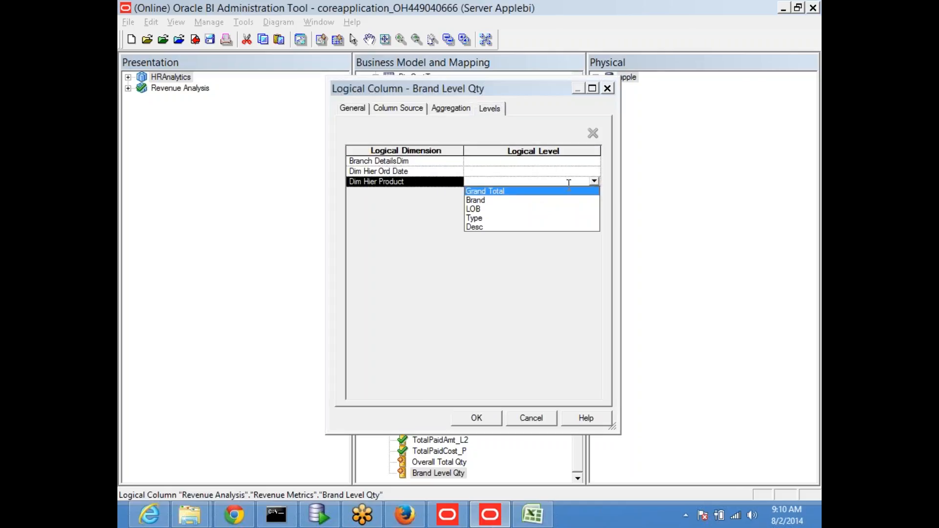
left_click(481, 201)
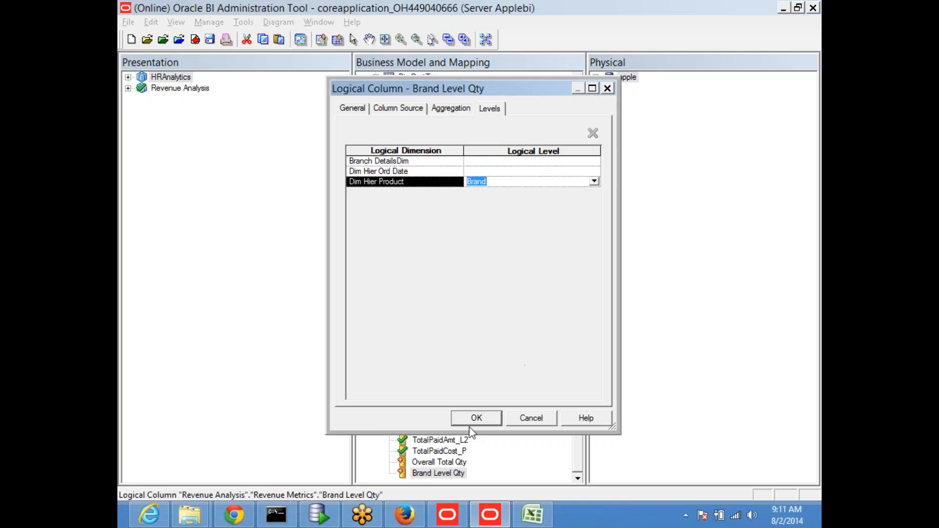
left_click(478, 418)
left_click(524, 292)
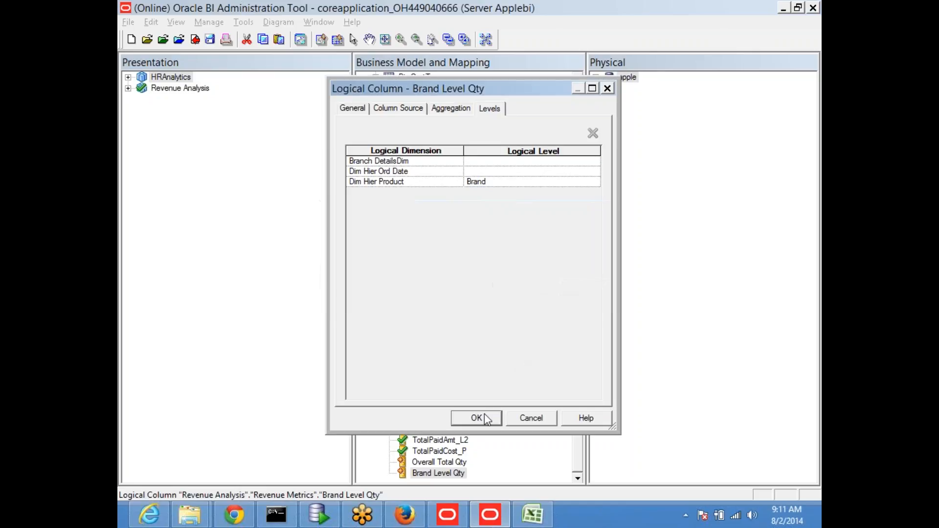
left_click(477, 417)
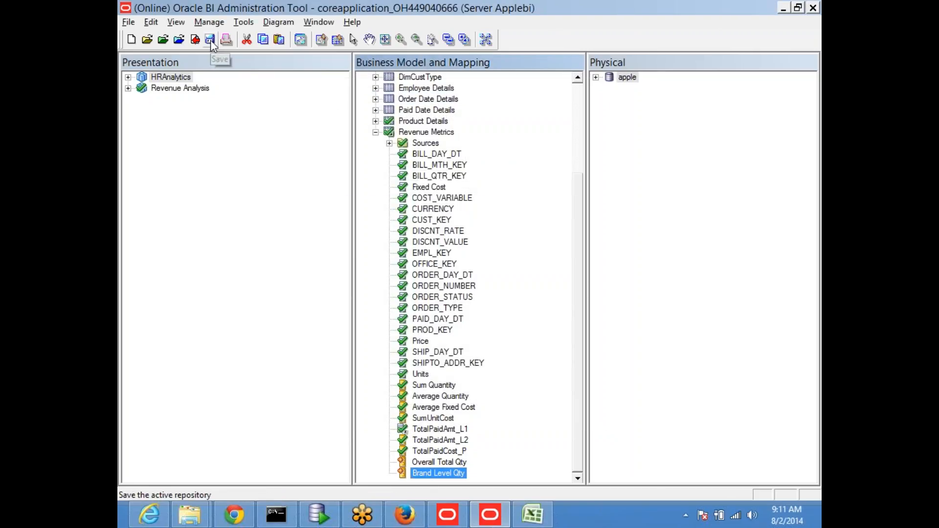
Save the repository, checking in changes without running the consistency check.
left_click(213, 42)
left_click(489, 287)
left_click(483, 285)
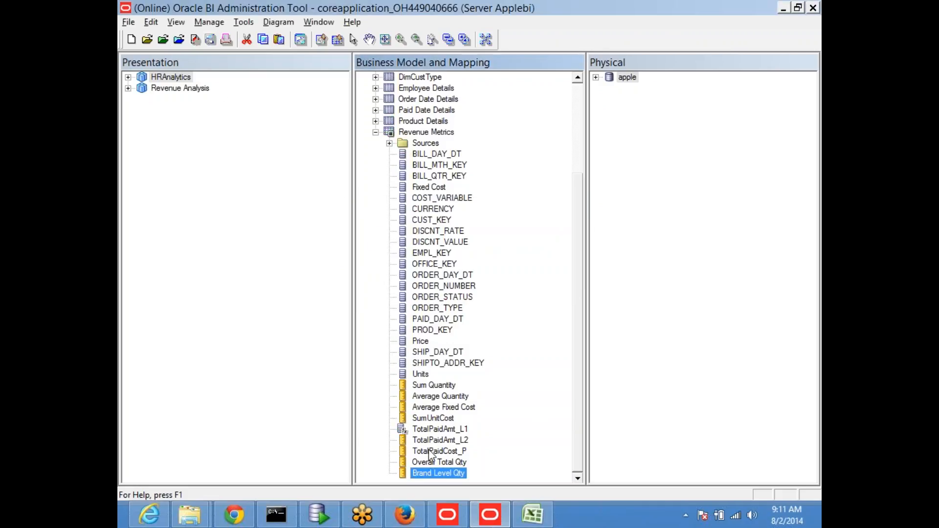
Add Overall Total Qty and Brand Level Qty to the Revenue Metrics presentation table.
left_click(430, 462)
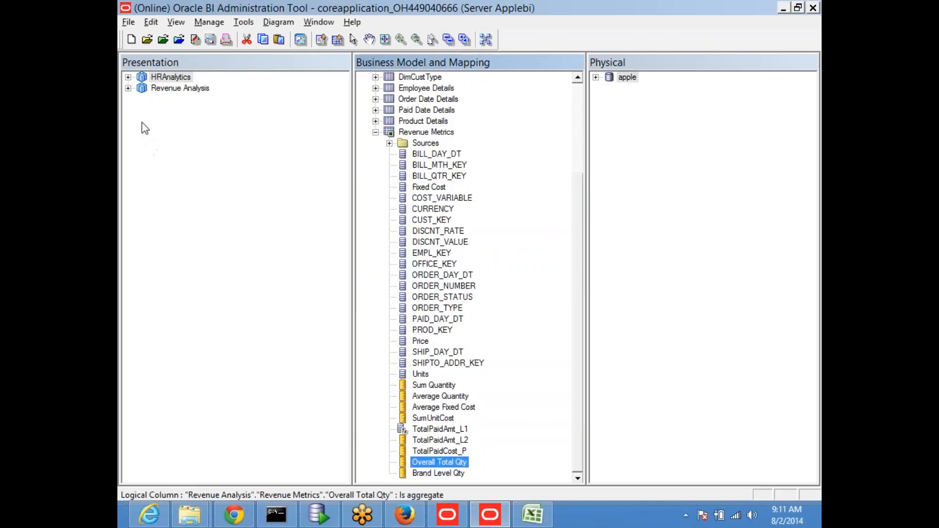
left_click(128, 88)
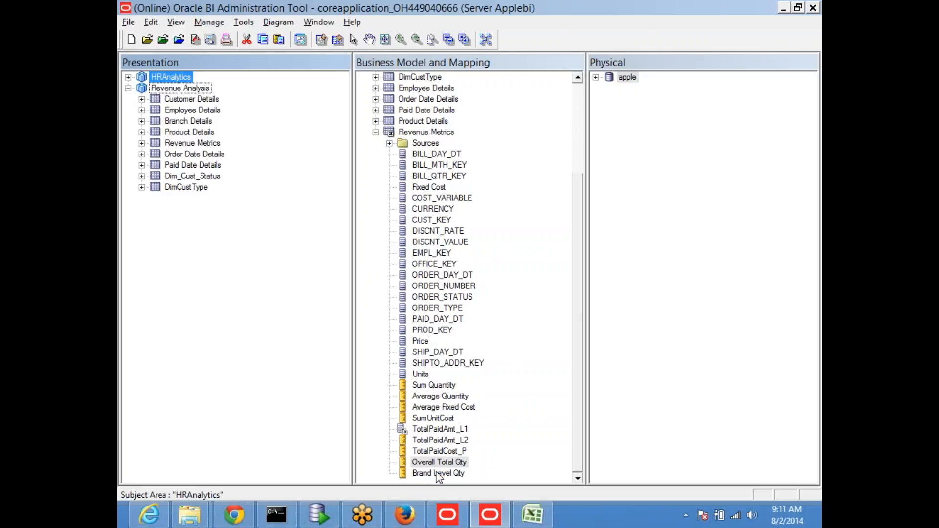
left_click(440, 470)
left_click(440, 465, "ctrl")
left_click_drag(439, 465, 191, 149)
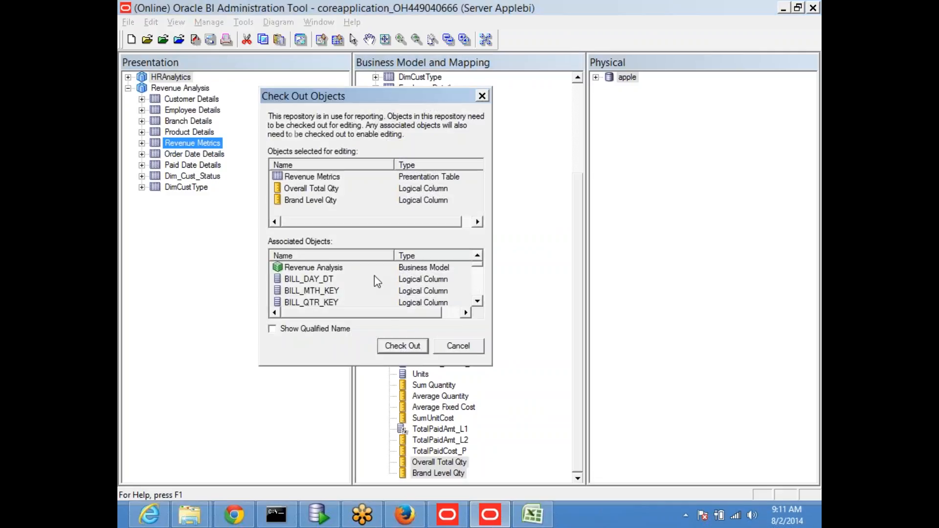
left_click(404, 347)
Save again, passing the global consistency check, and refresh Oracle BI Answers in the browser.
left_click(209, 40)
key("Return")
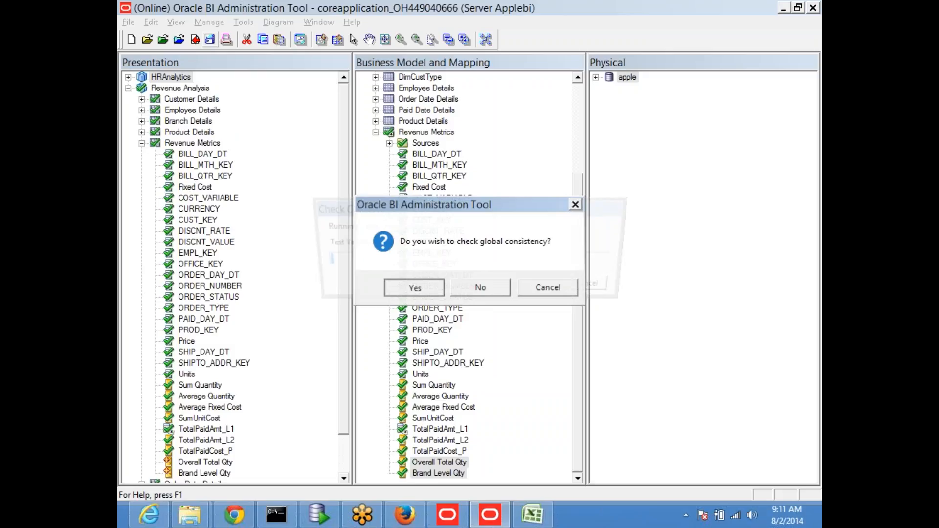
key("Return")
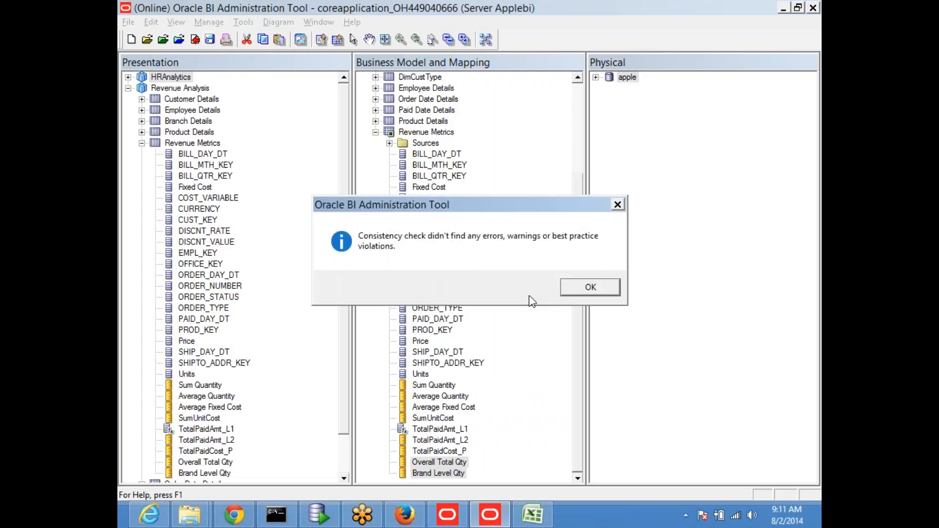
left_click(597, 291)
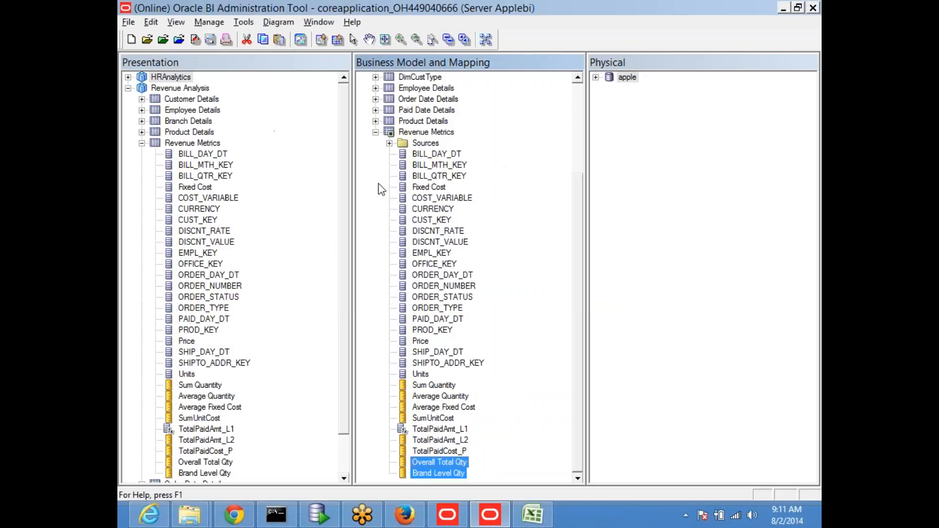
left_click(141, 142)
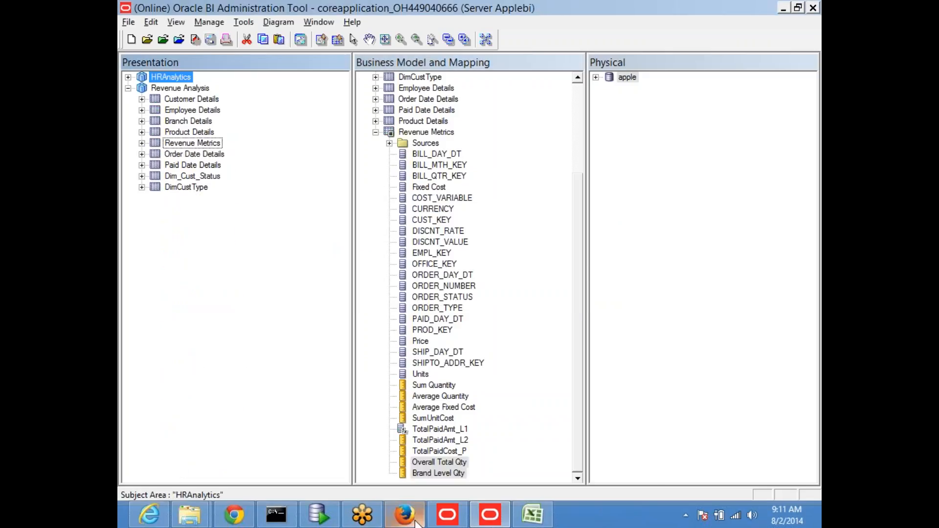
left_click(404, 515)
key("F5")
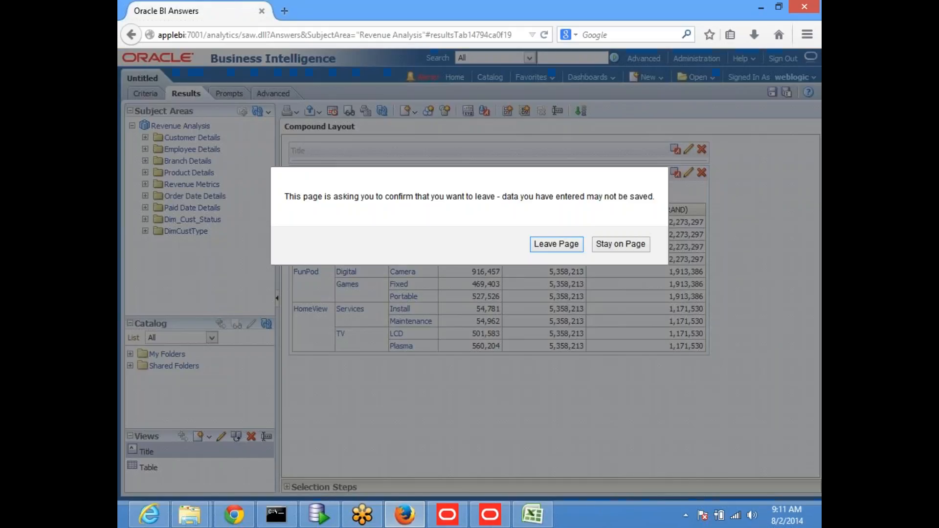
Leave the unsaved analysis and reload the server files and metadata.
left_click(553, 244)
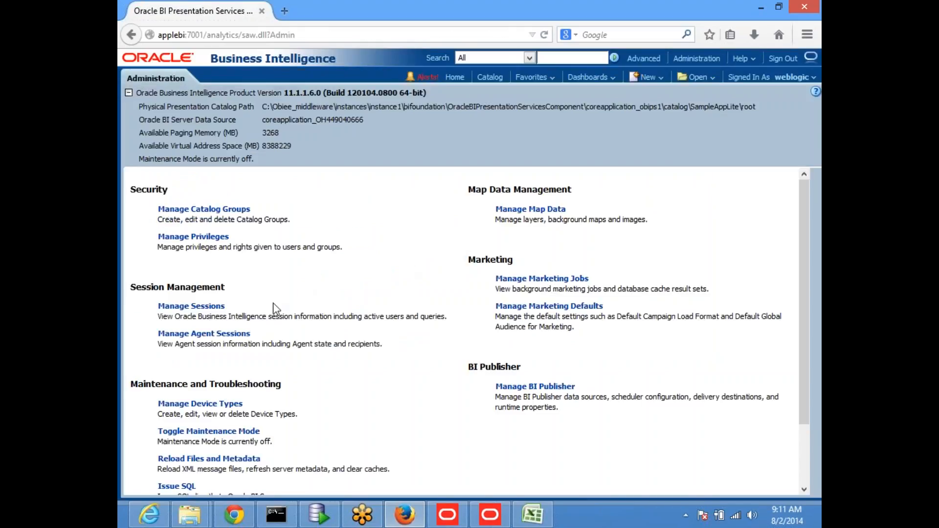
scroll(273, 316, "down", 3)
left_click(216, 396)
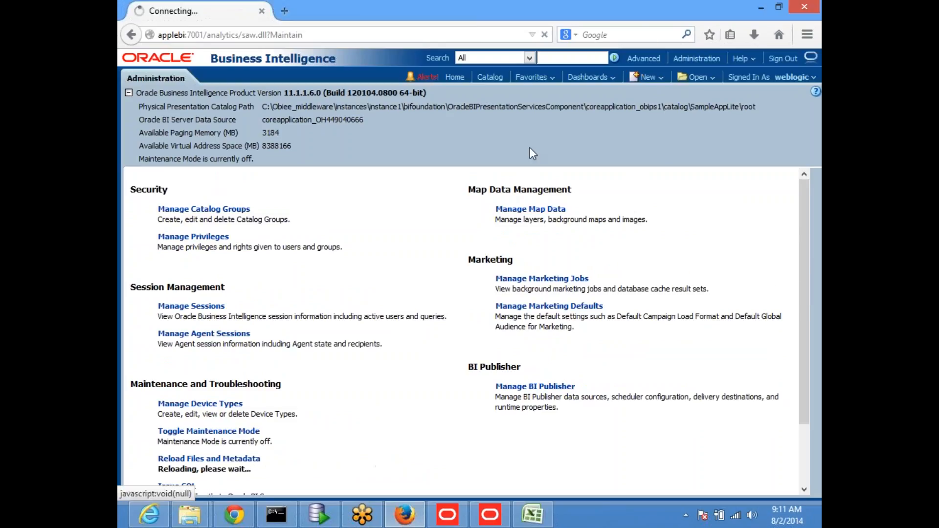
Start a new analysis on the Revenue Analysis subject area.
left_click(648, 77)
left_click(650, 104)
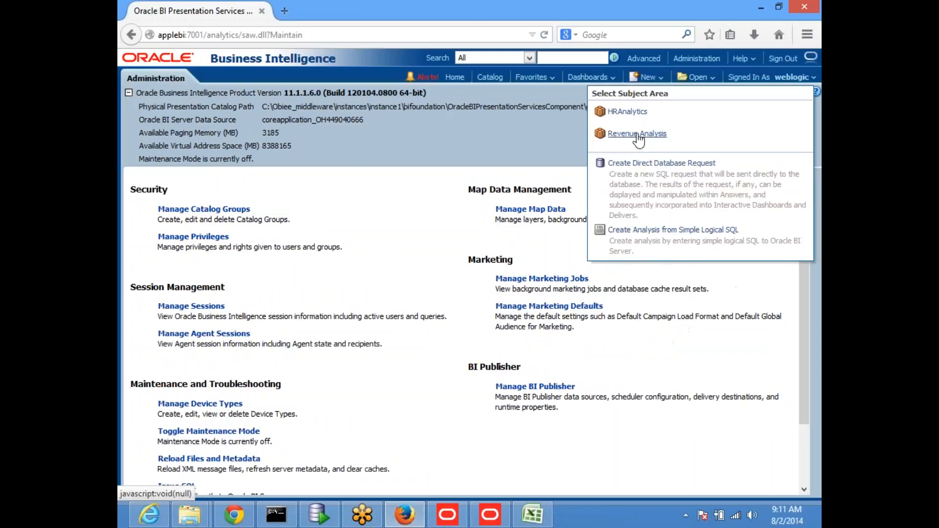
left_click(637, 134)
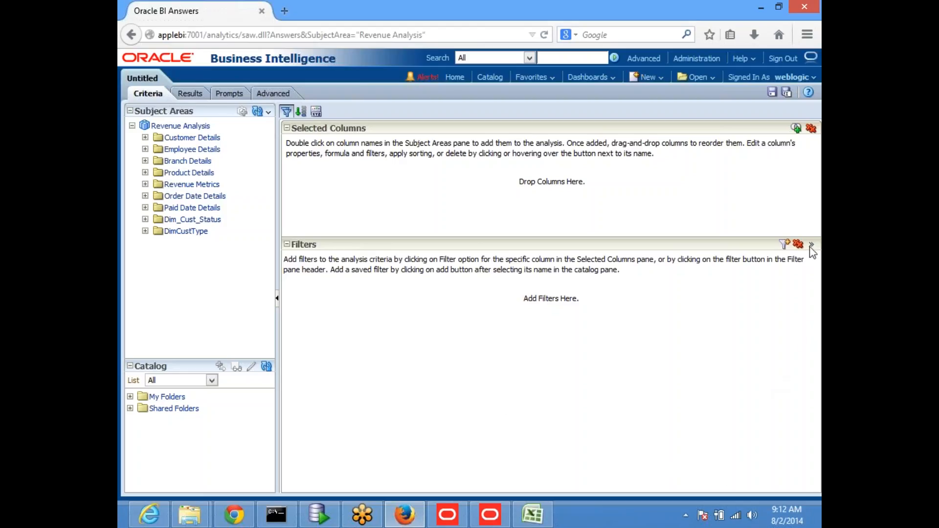
right_click(736, 518)
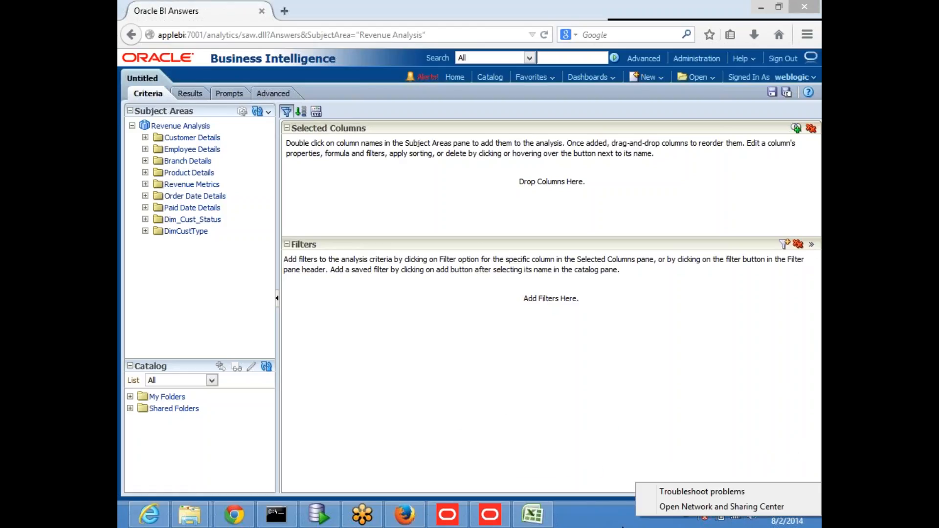
left_click(622, 526)
left_click(737, 517)
left_click(667, 259)
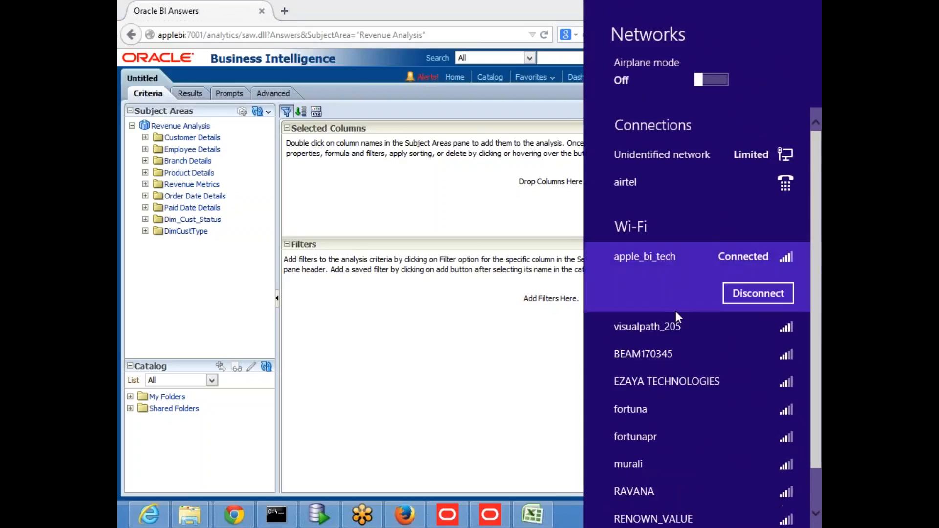
left_click(743, 293)
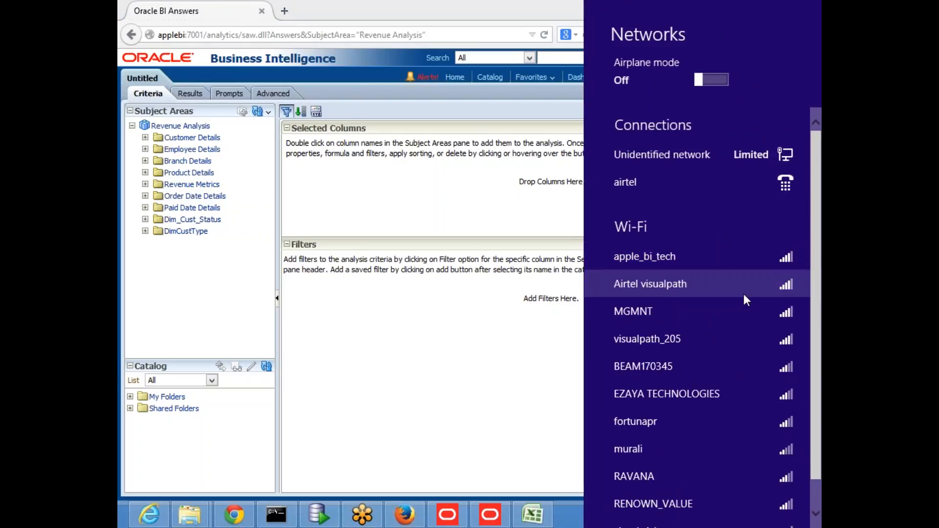
left_click(551, 526)
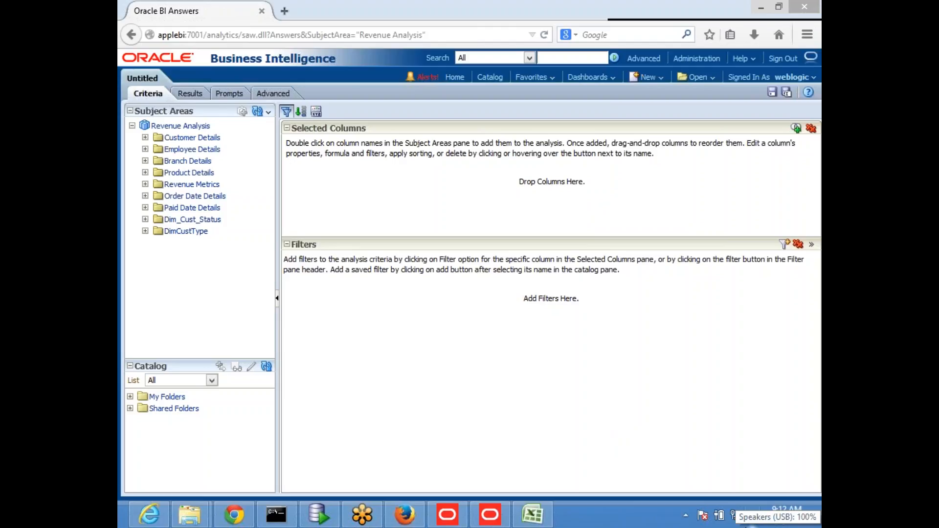
left_click(732, 515)
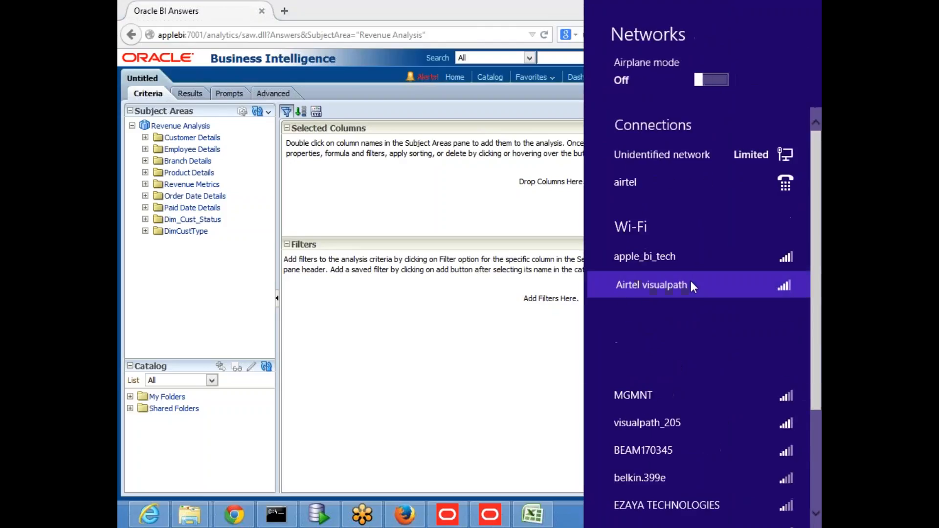
left_click(691, 282)
left_click(689, 259)
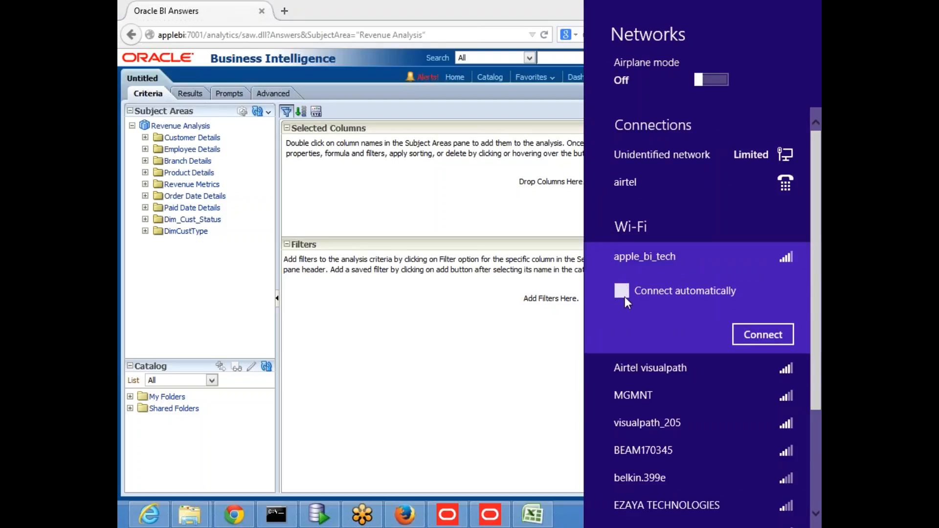
left_click(761, 335)
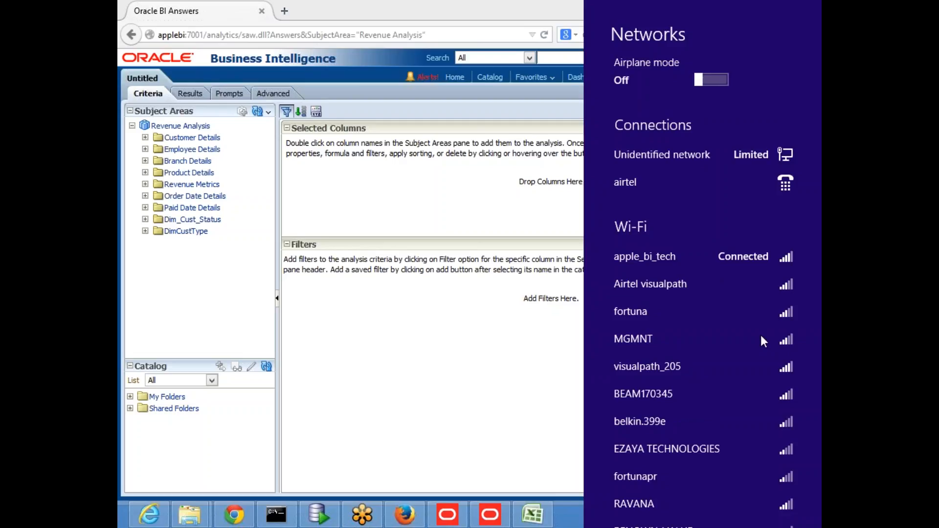
left_click(577, 512)
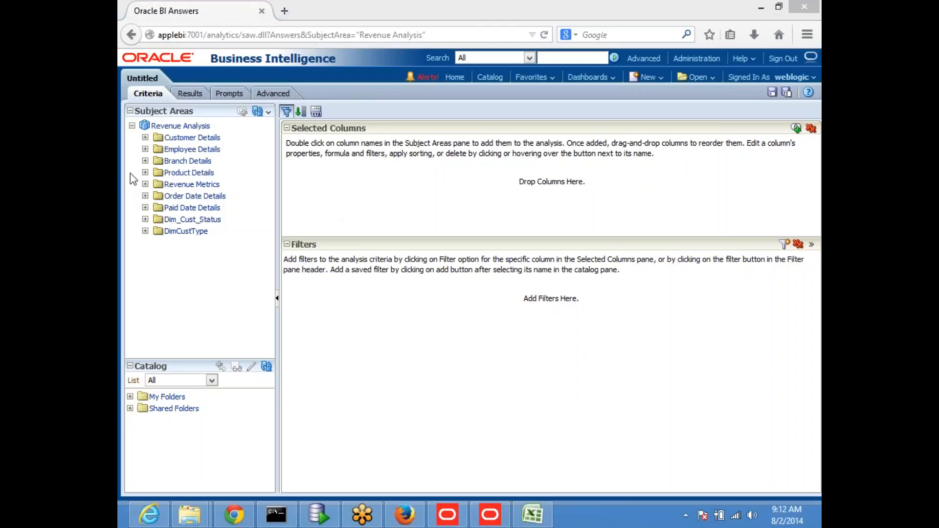
Add BRAND from Product Details, plus Sum Quantity, Overall Total Qty and Brand Level Qty from Revenue Metrics.
left_click(146, 172)
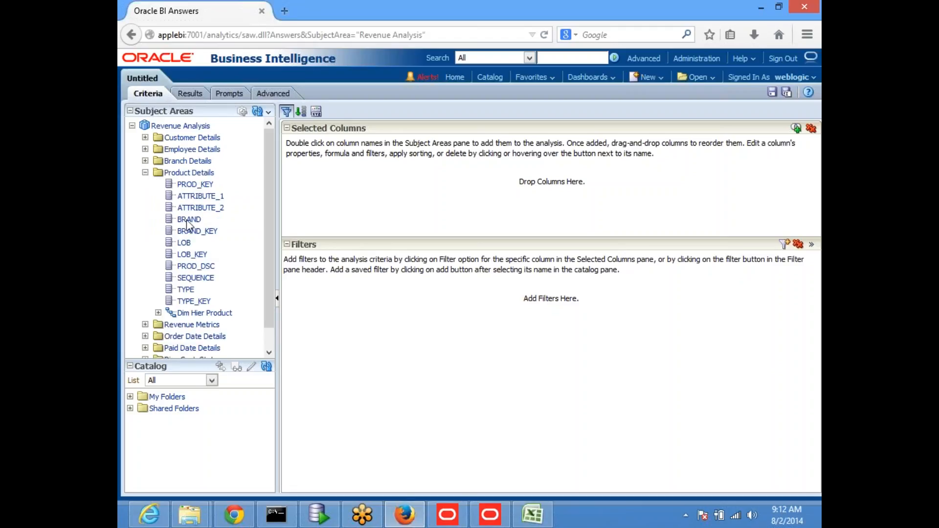
double_click(191, 219)
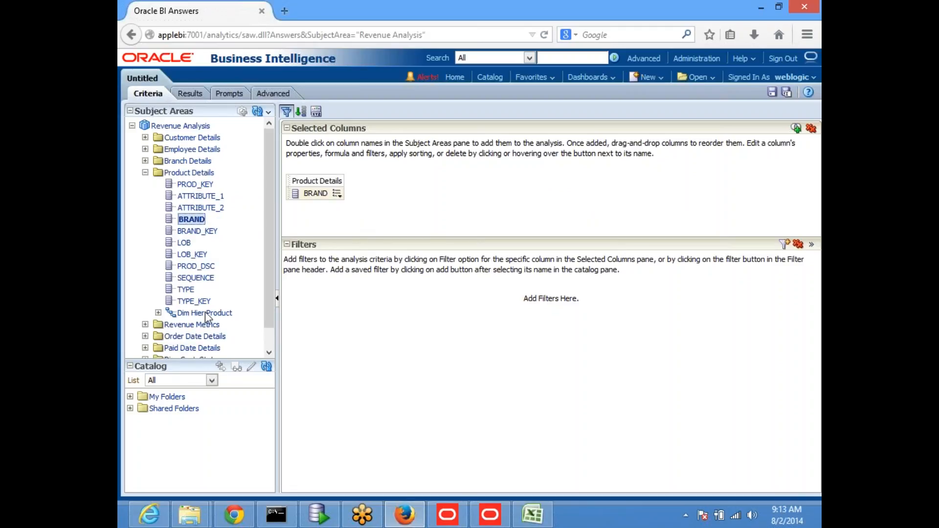
scroll(226, 280, "down", 2)
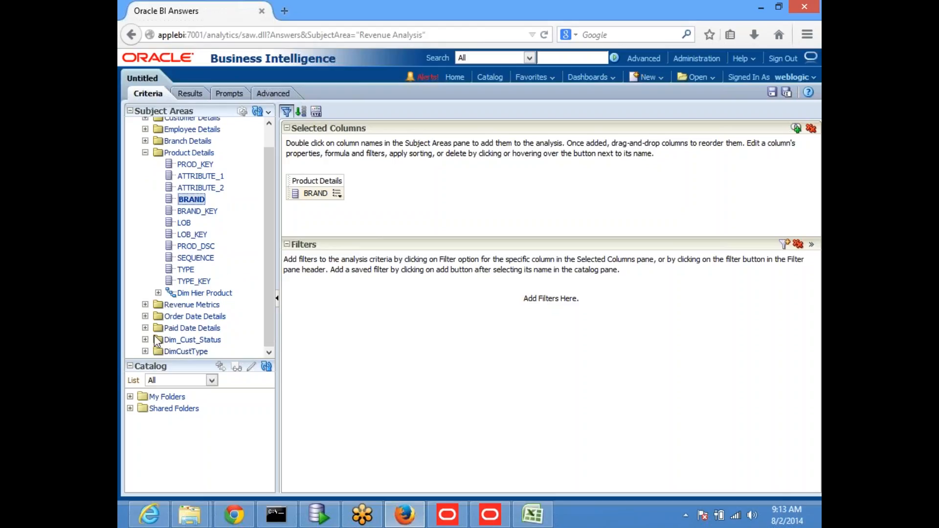
left_click(145, 304)
scroll(243, 281, "down", 10)
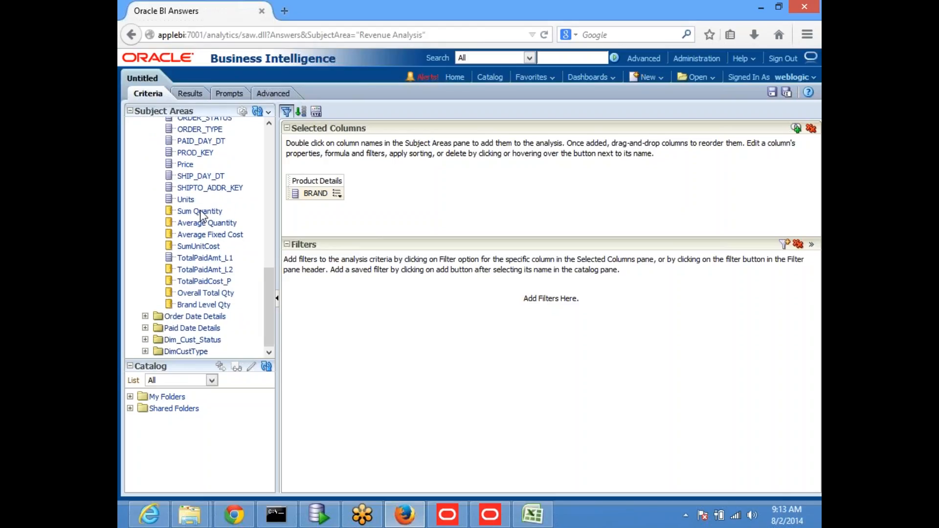
double_click(204, 212)
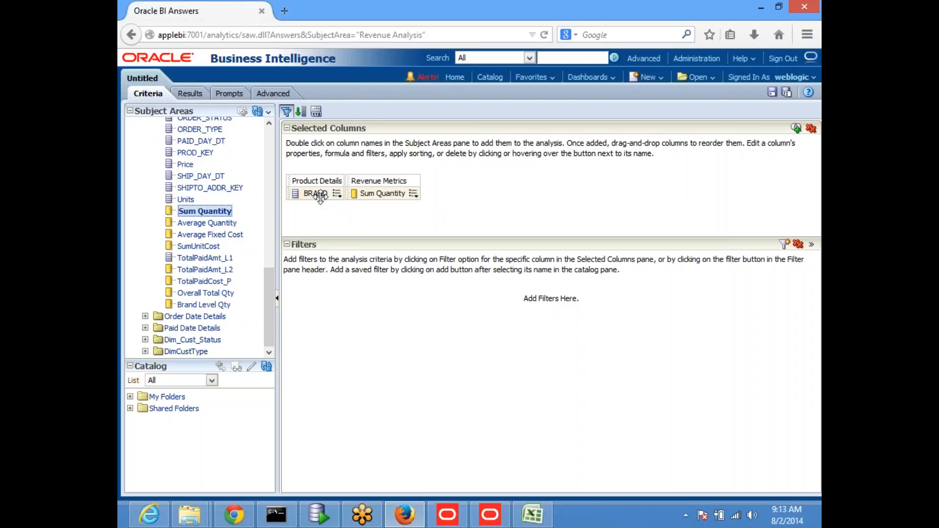
double_click(214, 295)
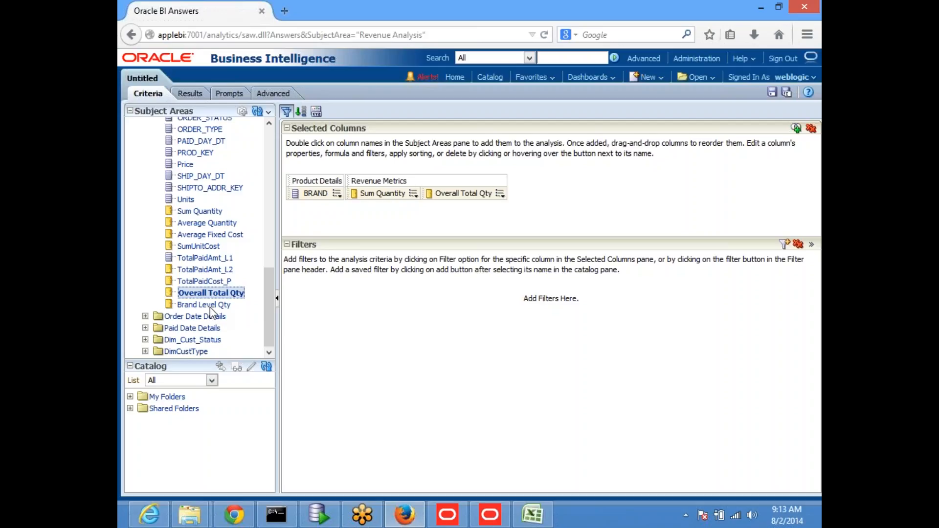
left_click(211, 308)
double_click(210, 308)
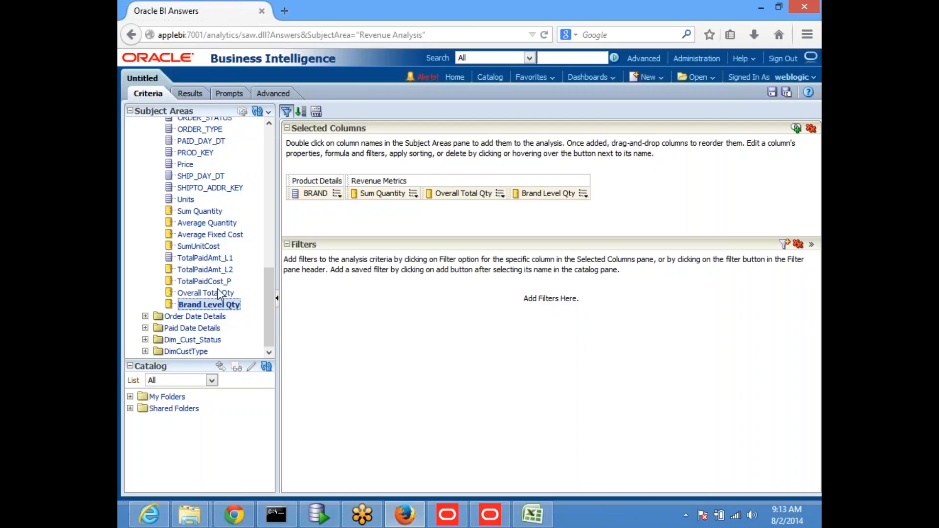
Show the results table and drill BRAND down to LOB, with Overall Total Qty constant at 5,358,213.
left_click(191, 94)
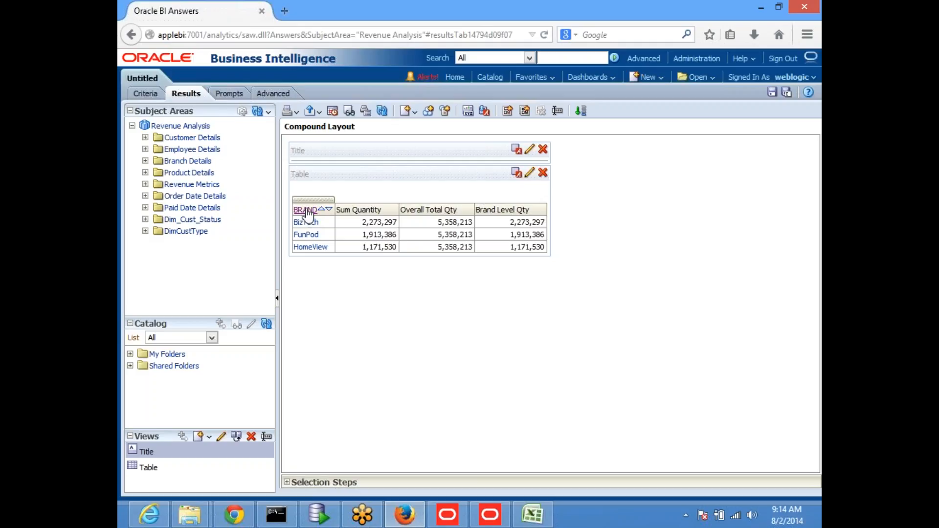
left_click(307, 210)
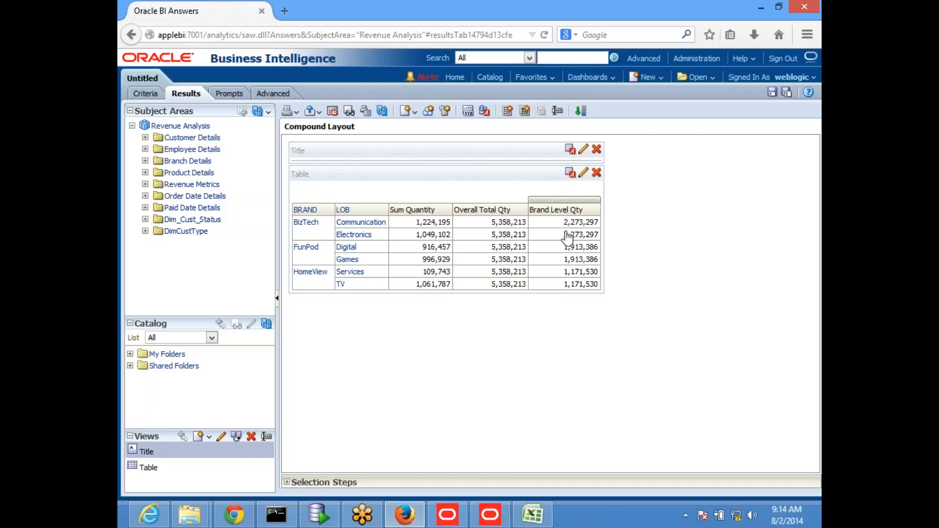
Drill the results further down to product TYPE, then return to the Administration Tool.
left_click(306, 210)
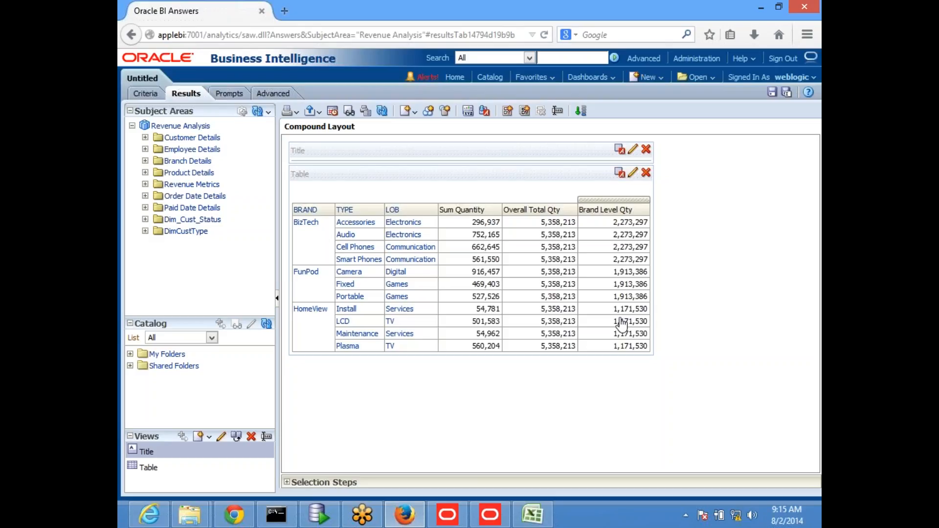
left_click(489, 515)
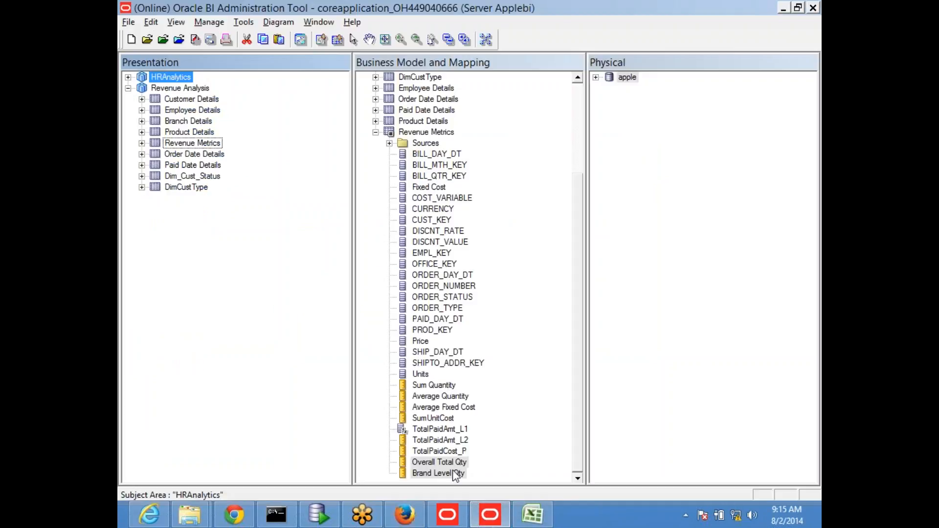
Open Overall Total Qty under Revenue Metrics for editing and expand the apple_bi_tech Wi-Fi entry.
left_click(815, 243)
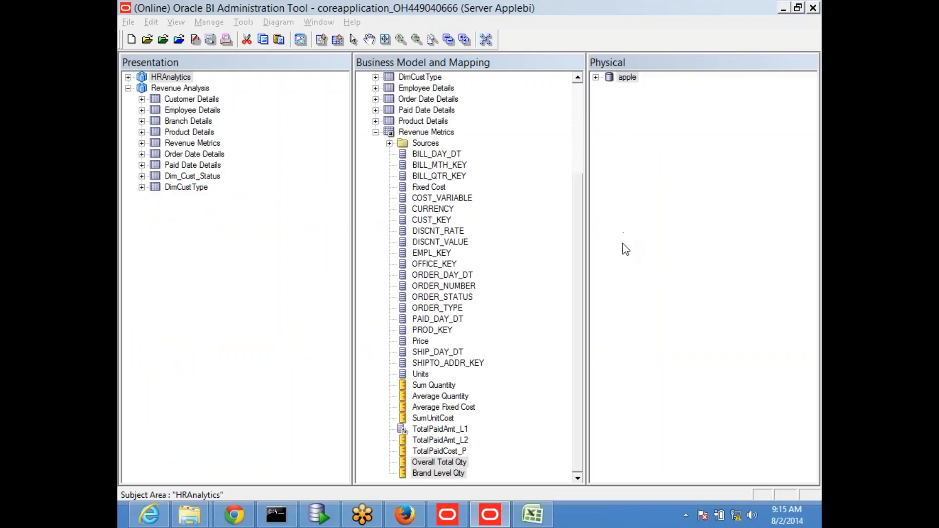
double_click(439, 462)
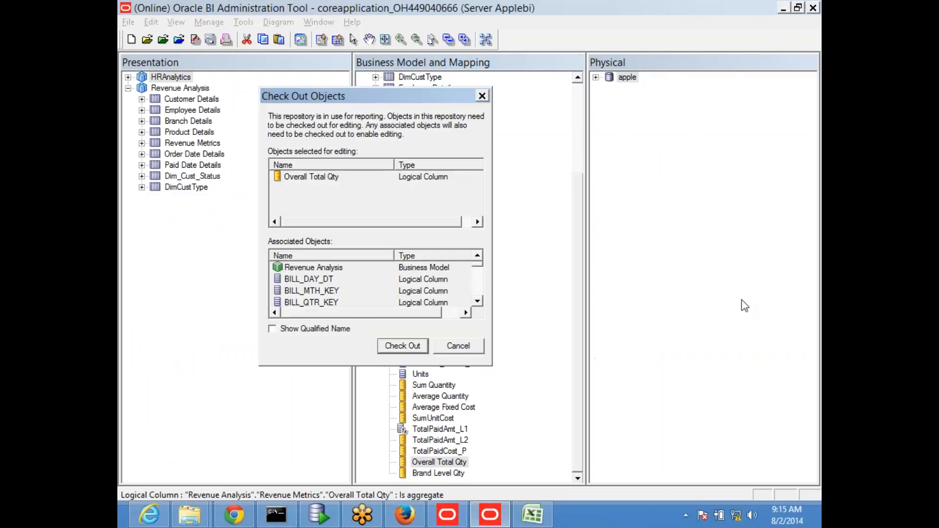
left_click(736, 514)
left_click(672, 259)
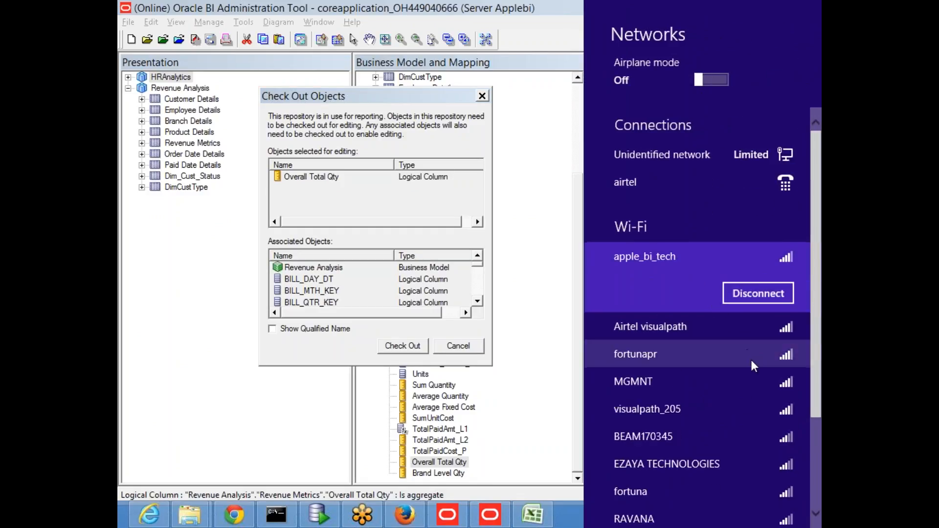
Connect to the apple_bi_tech Wi-Fi network and close the Networks panel.
left_click(571, 514)
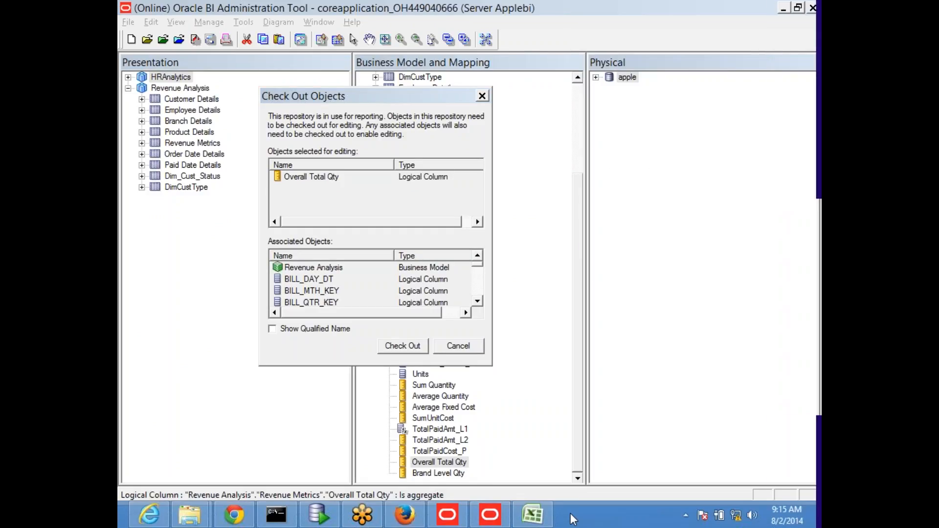
left_click(736, 517)
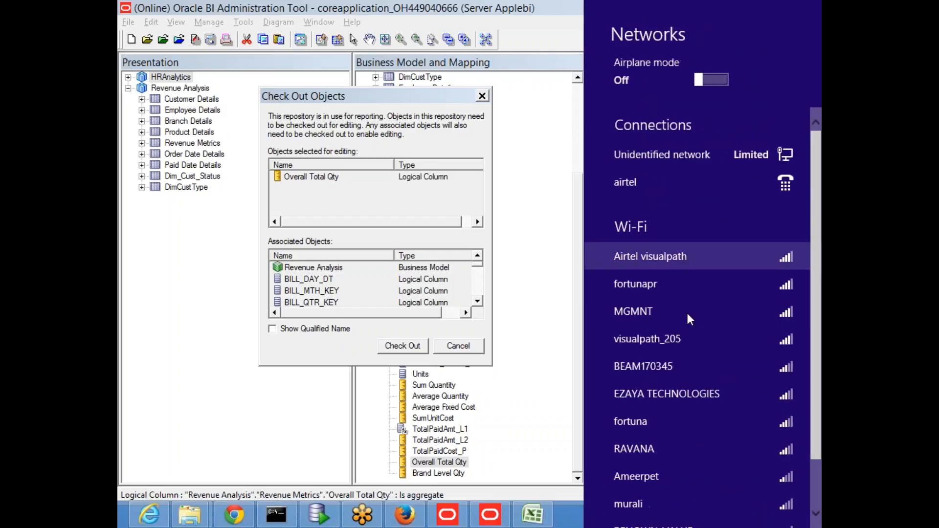
left_click(570, 515)
left_click(737, 514)
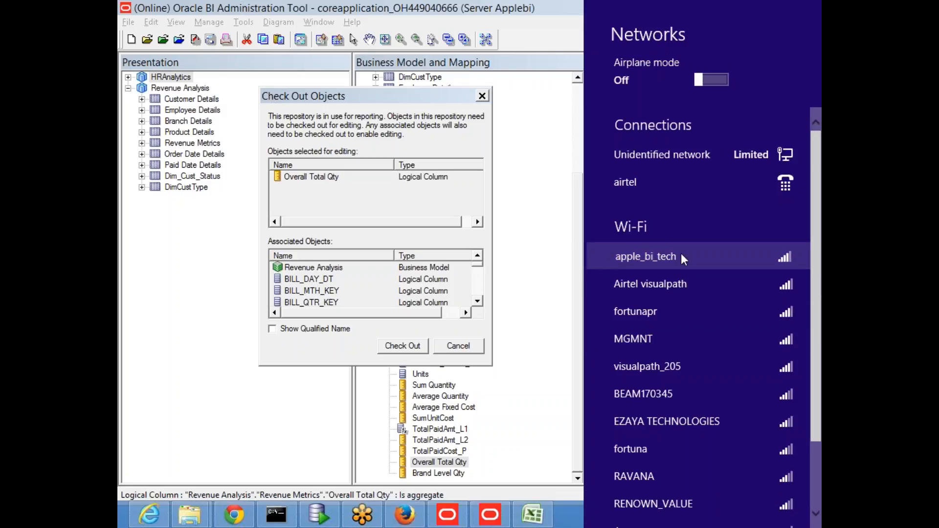
left_click(681, 256)
left_click(763, 335)
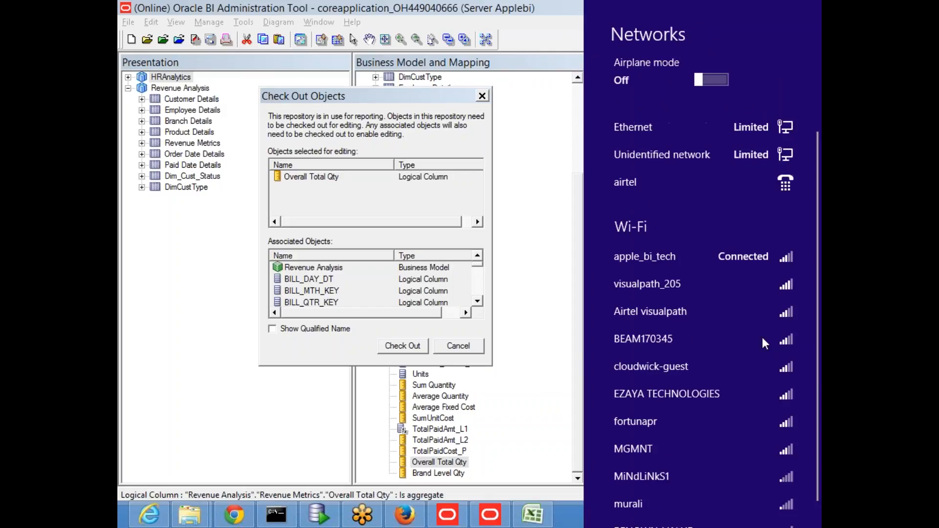
left_click(568, 519)
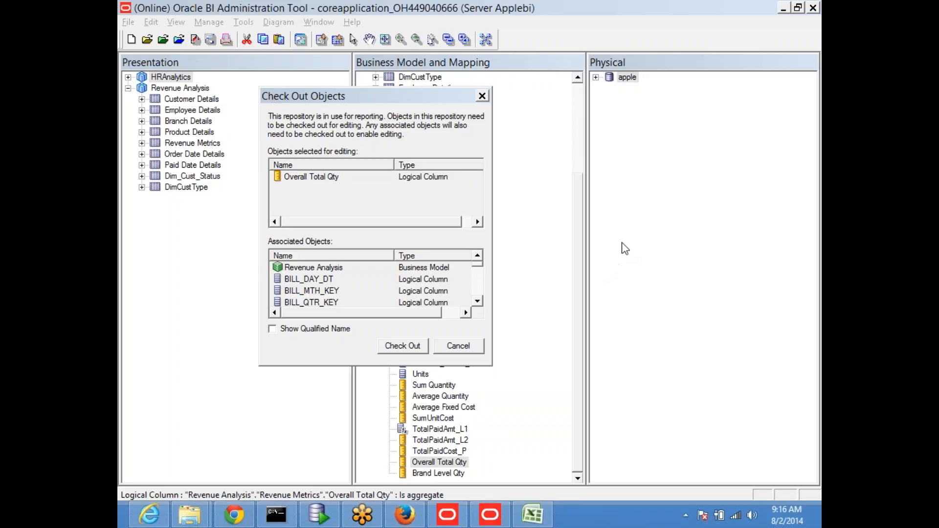
Check out the objects, confirm Overall Total Qty is at Grand Total, and close without changes.
left_click(398, 346)
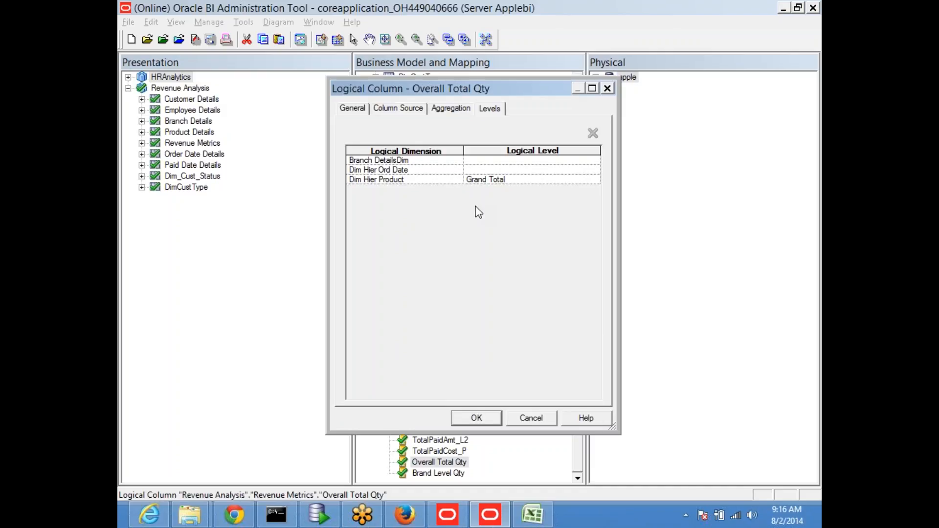
left_click(527, 420)
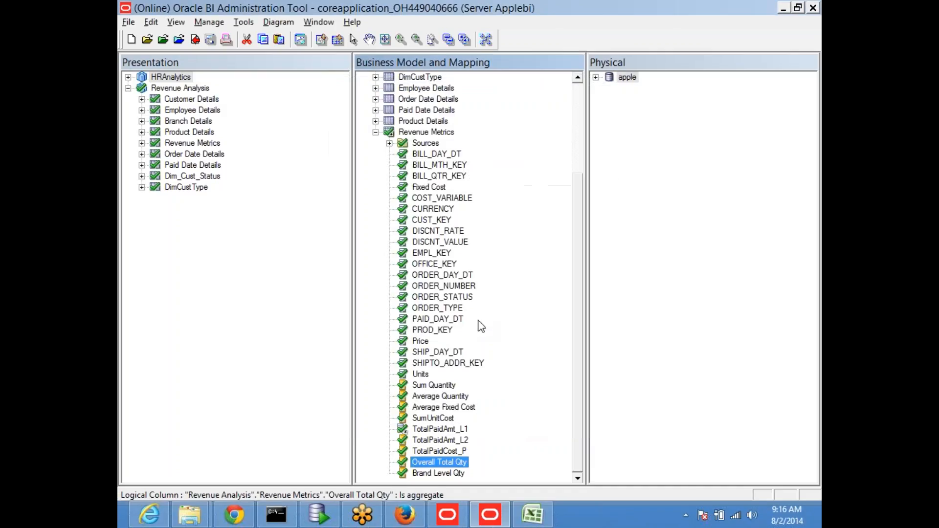
scroll(489, 150, "up", 1)
scroll(420, 125, "up", 3)
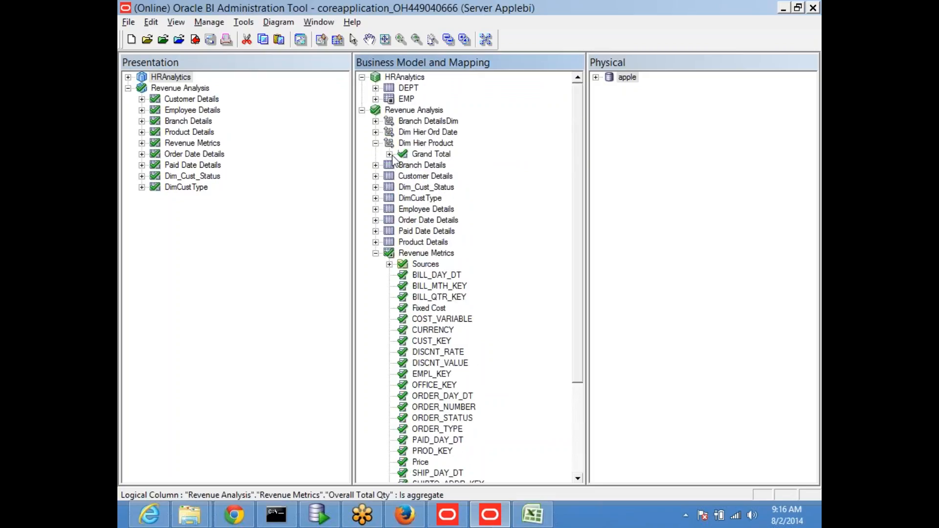
Expand Dim Hier Product's Grand Total and inspect the Grand Total, Brand and Brand Level Qty entries.
left_click(389, 154)
left_click(433, 155)
left_click(433, 155)
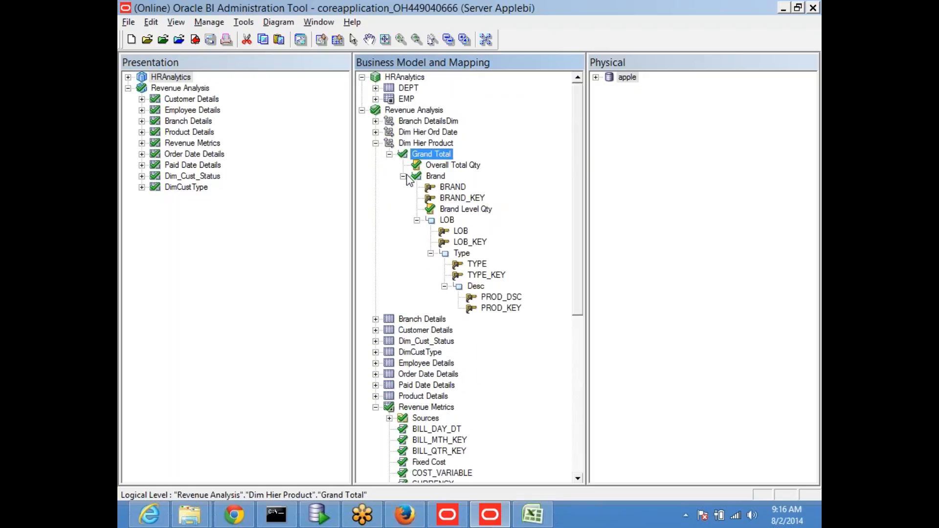
left_click(438, 177)
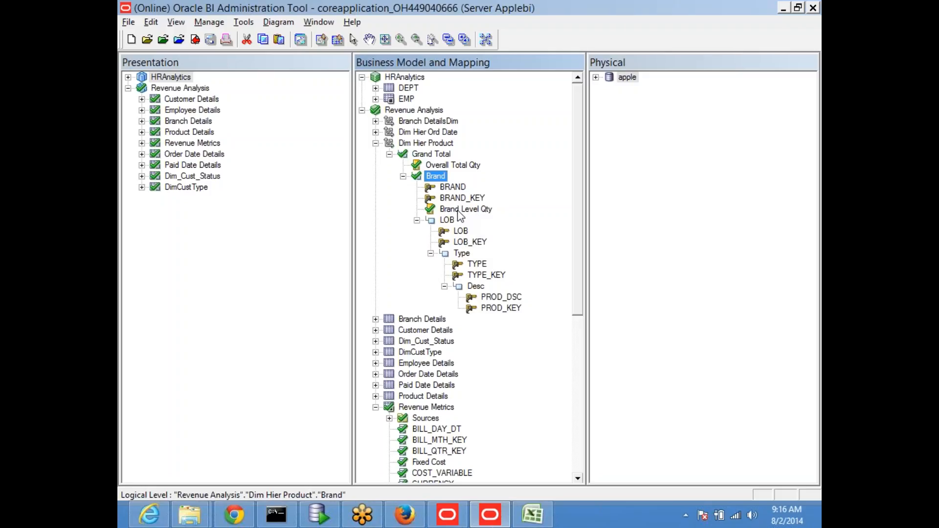
left_click(458, 210)
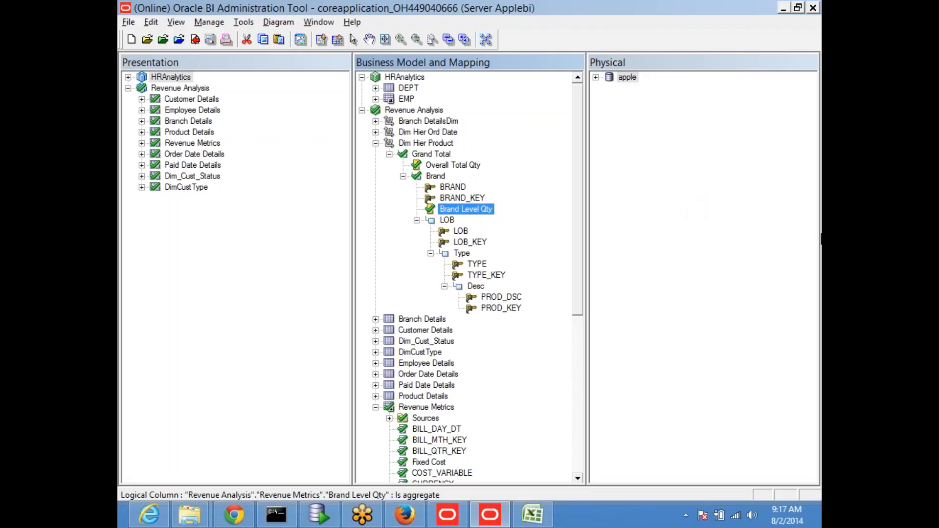
left_click(808, 250)
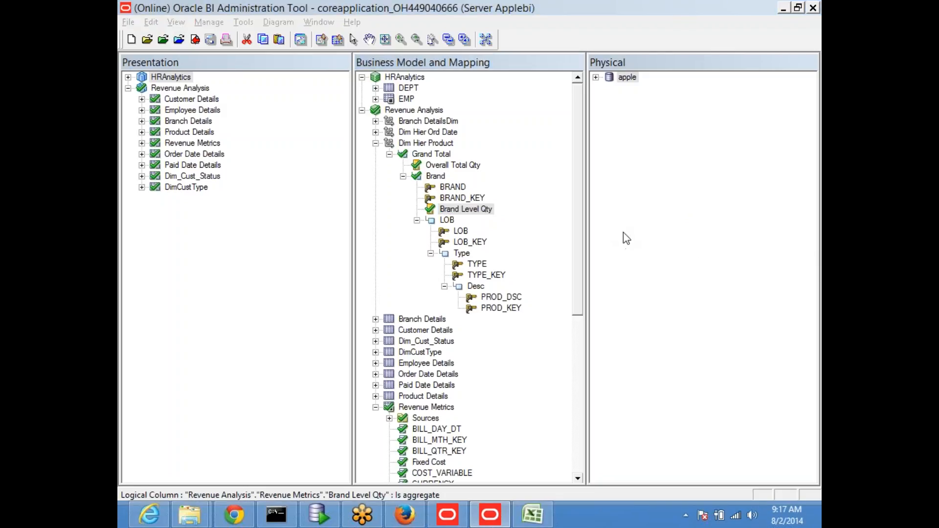